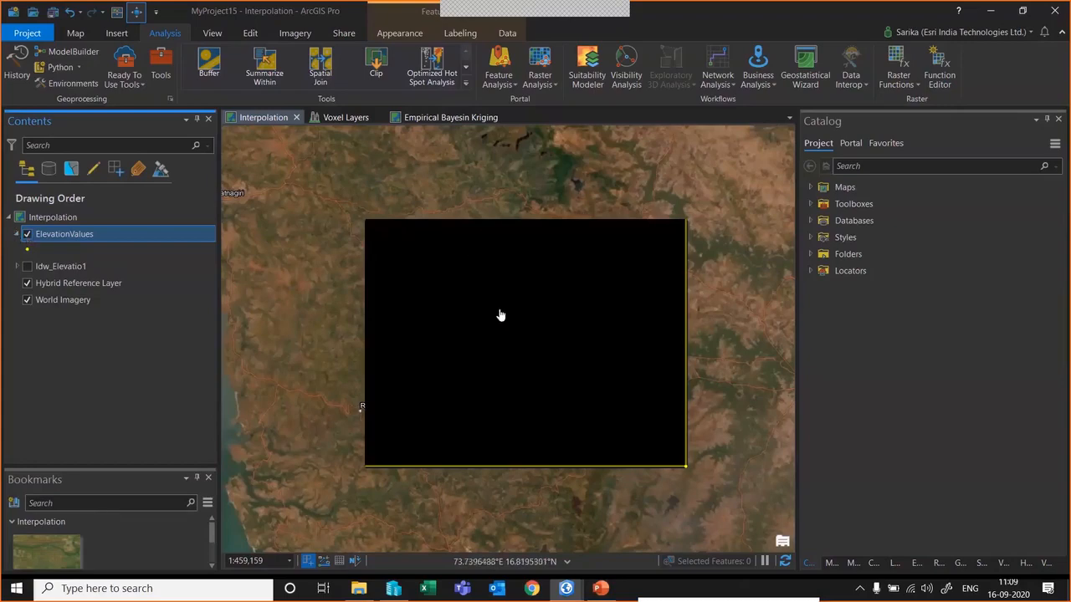
Go to the bookmarked area of the Interpolation map and inspect the elevation attribute of one ElevationValues point.
scroll(506, 316, up, 1)
scroll(506, 316, up, 5)
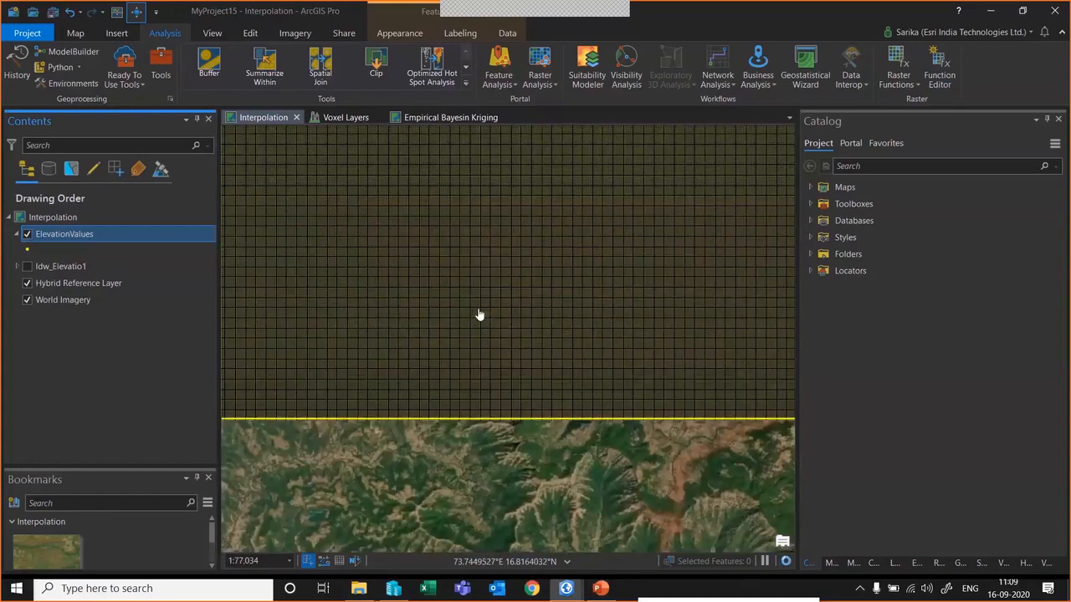
scroll(444, 346, up, 1)
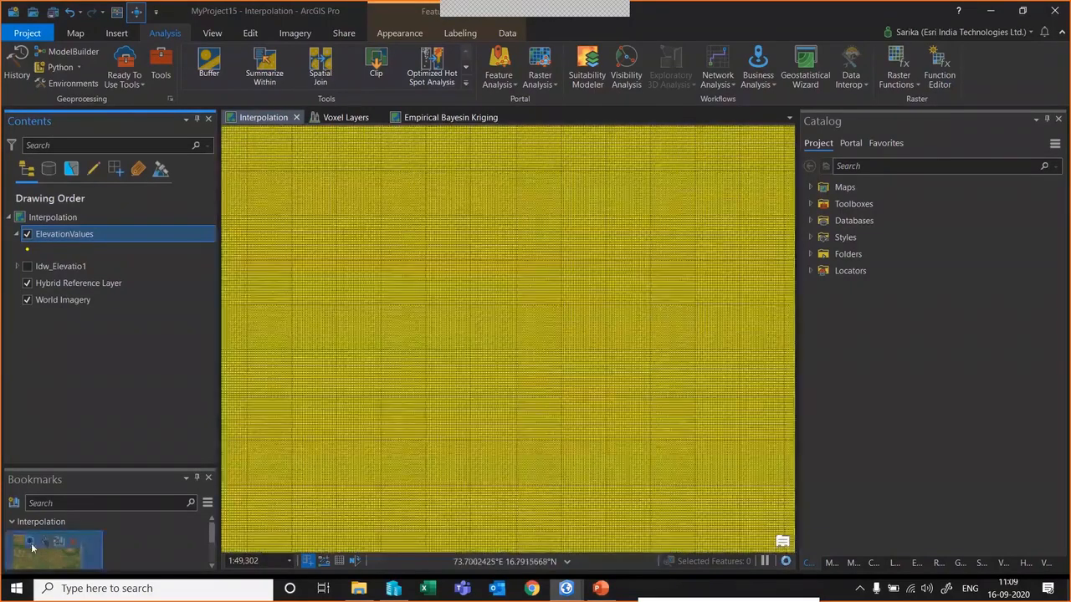
click(32, 547)
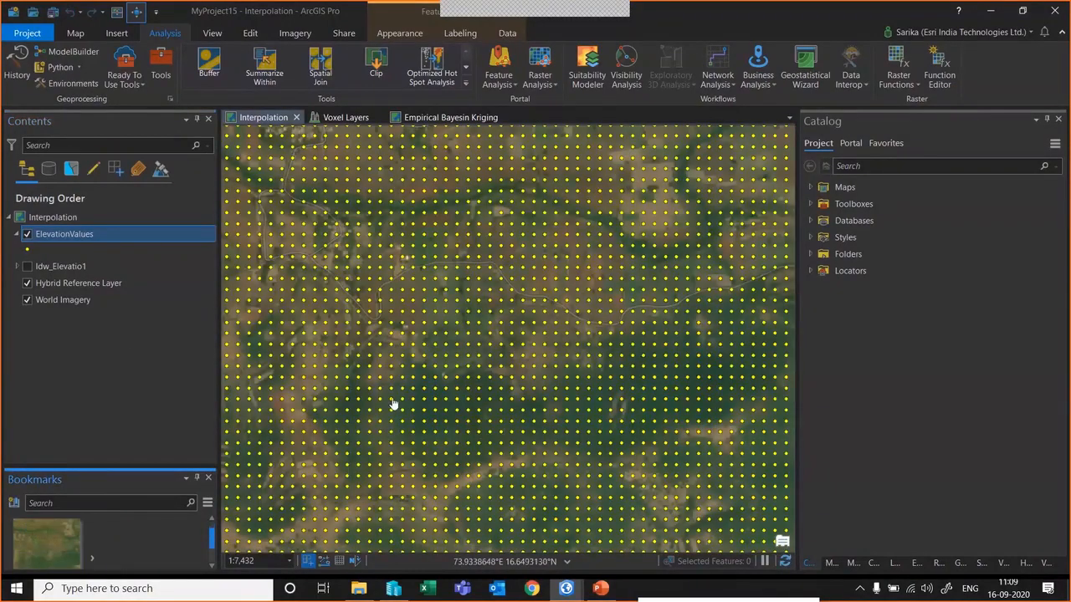
click(423, 439)
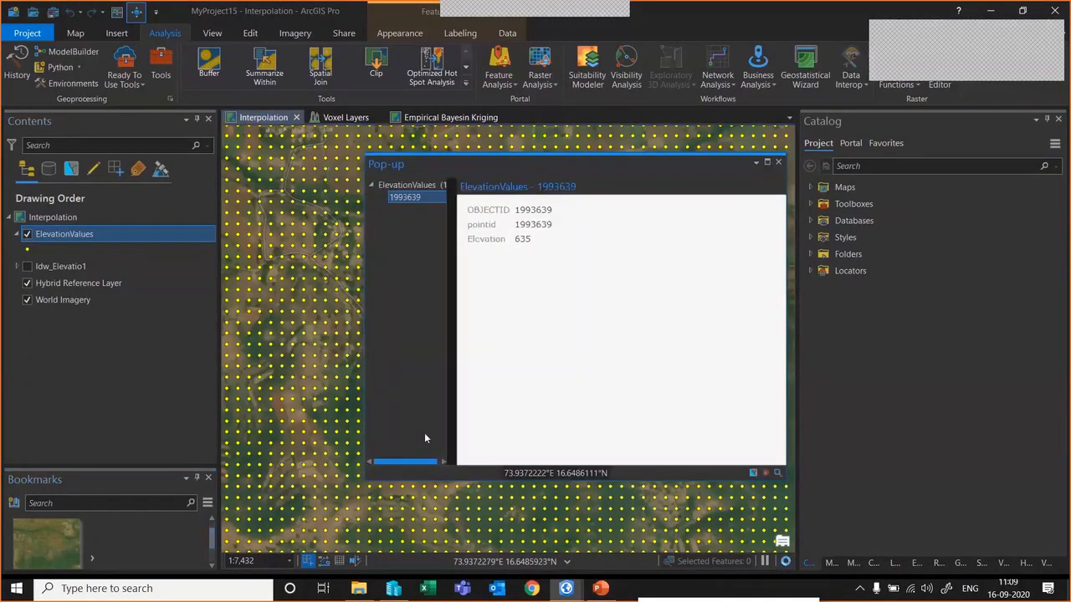
double_click(518, 239)
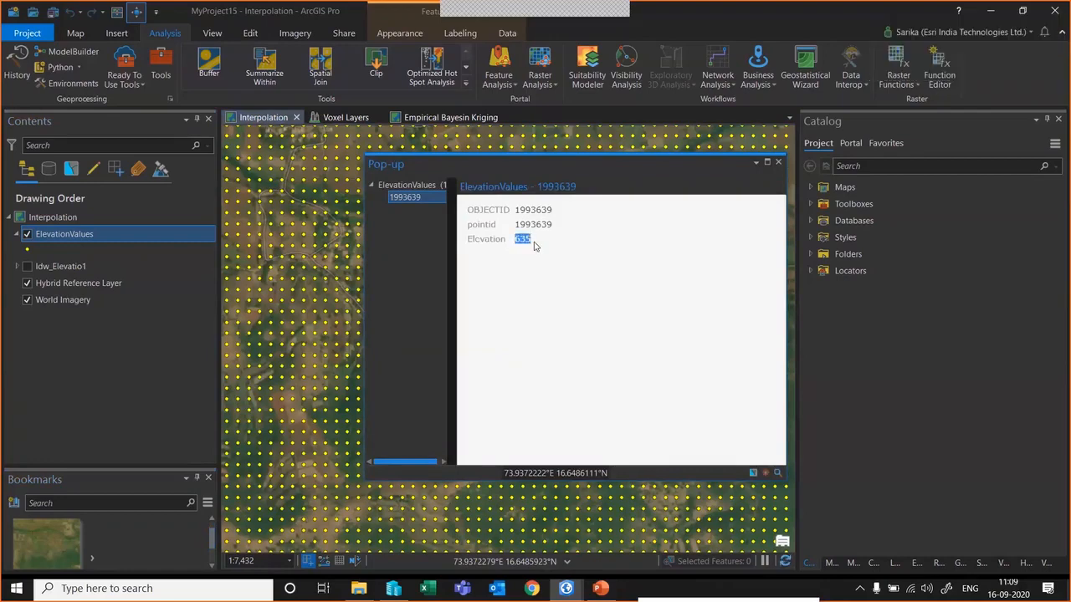
click(777, 162)
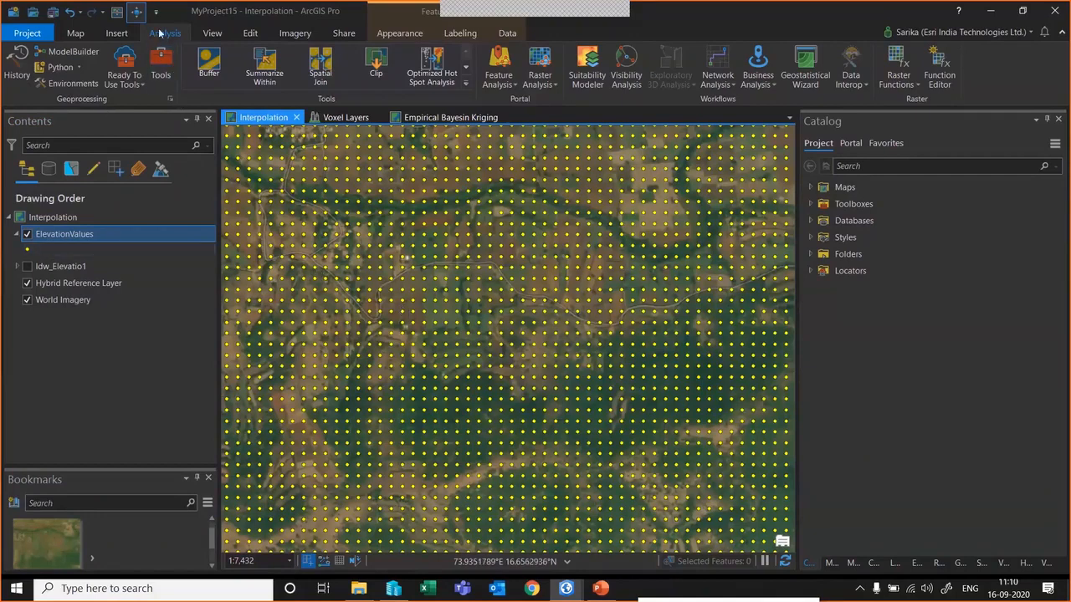
Open the geoprocessing toolboxes and expand Spatial Analyst Tools to list its toolsets.
click(161, 69)
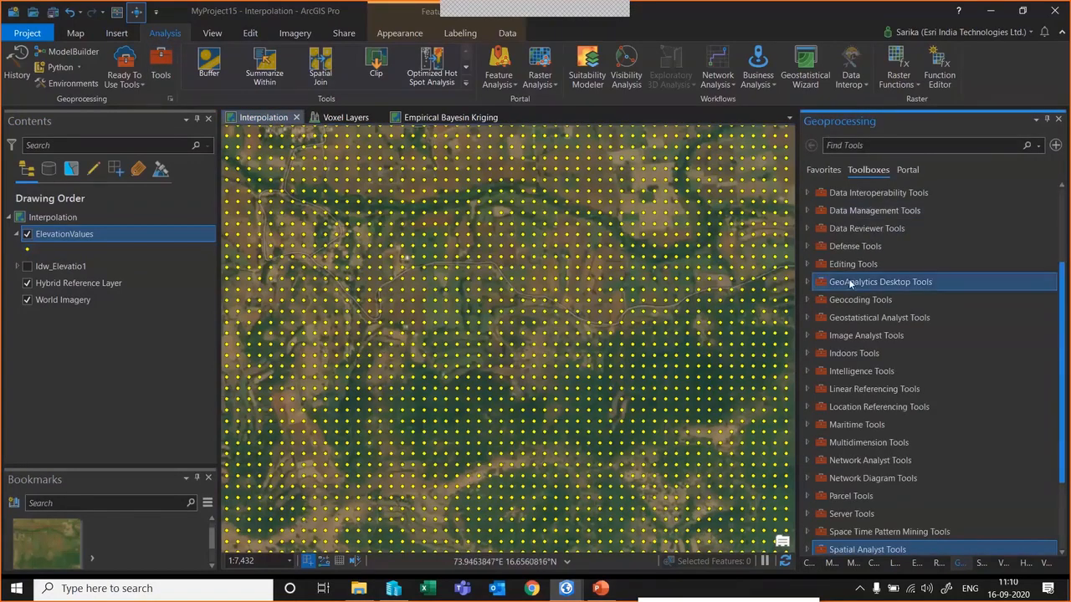
scroll(847, 479, down, 2)
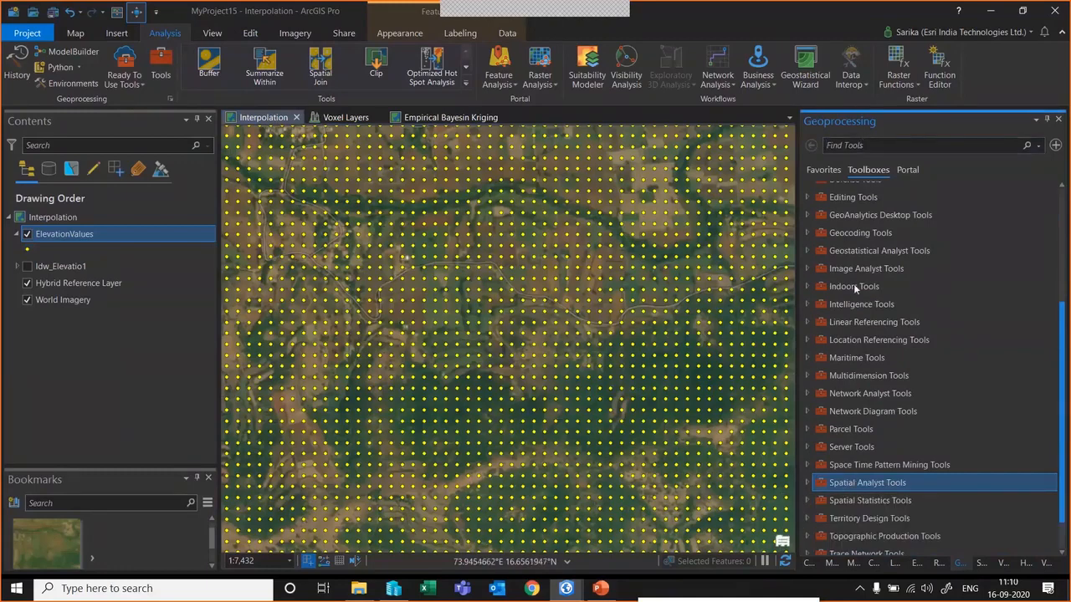
scroll(855, 287, down, 1)
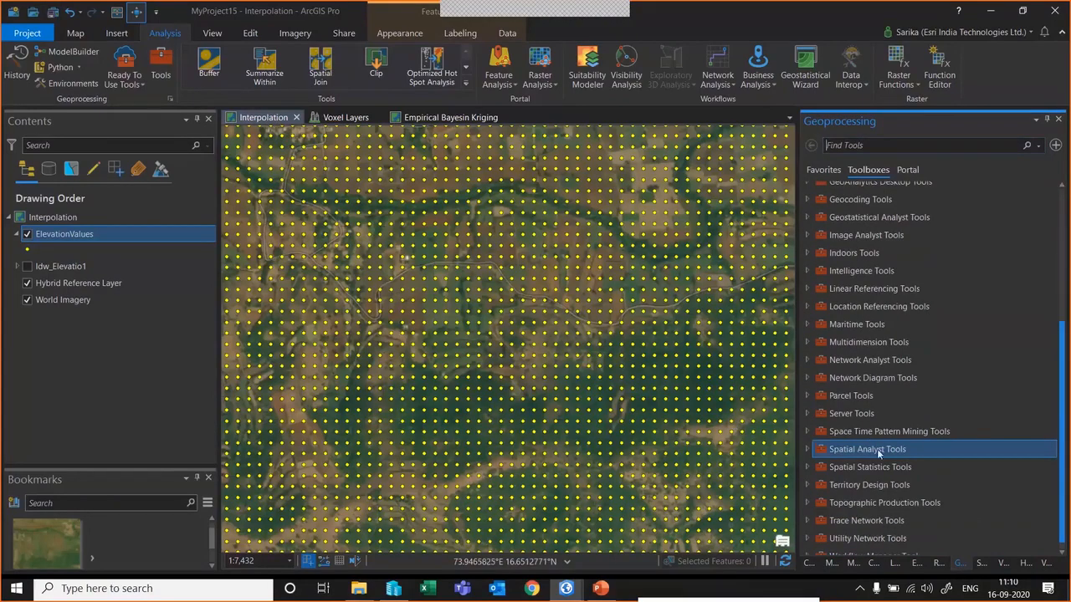
scroll(807, 435, down, 1)
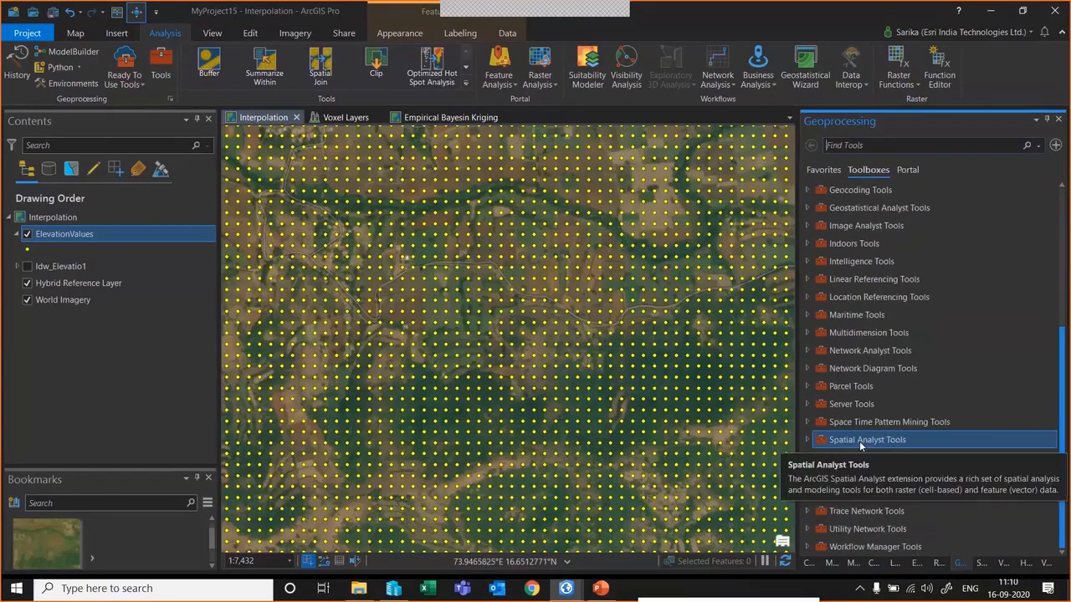
click(807, 437)
scroll(895, 297, down, 6)
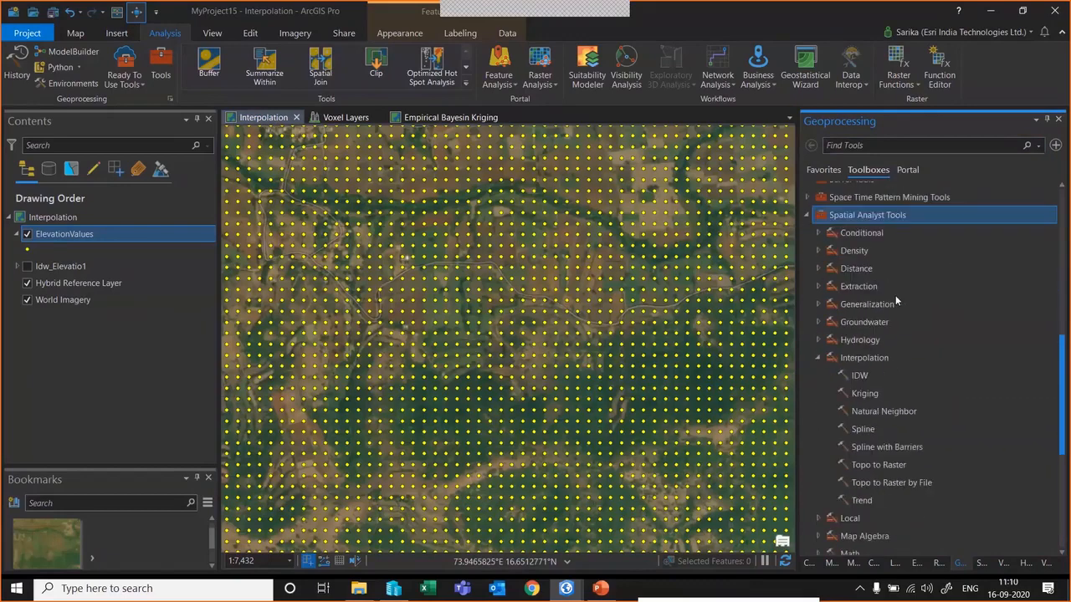
Collapse the Interpolation toolset and examine the tools in the Conditional, Density and Extraction toolsets.
click(822, 357)
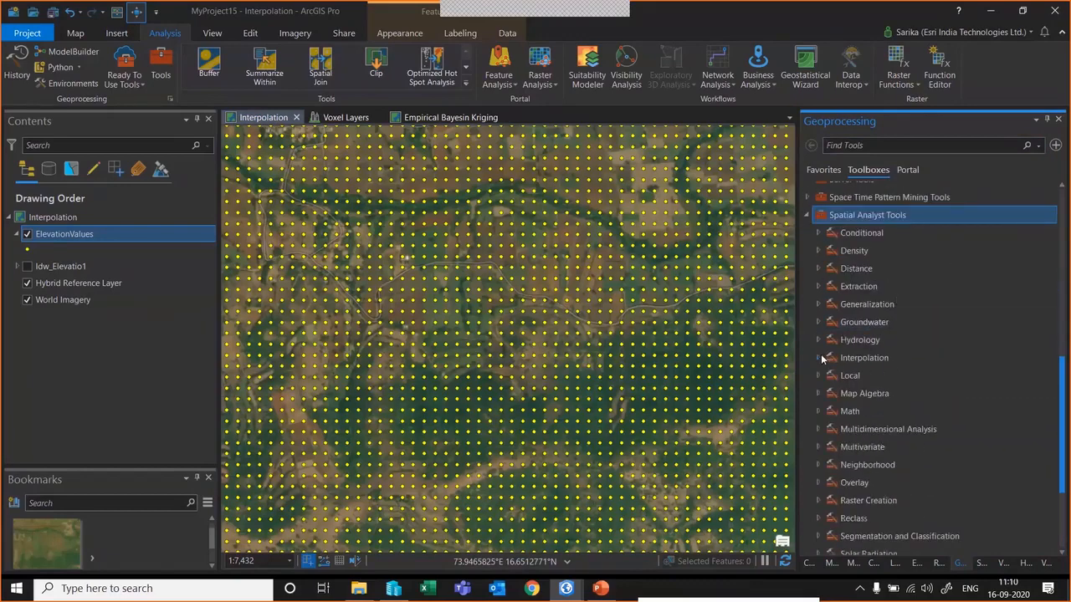
scroll(821, 354, down, 2)
click(872, 273)
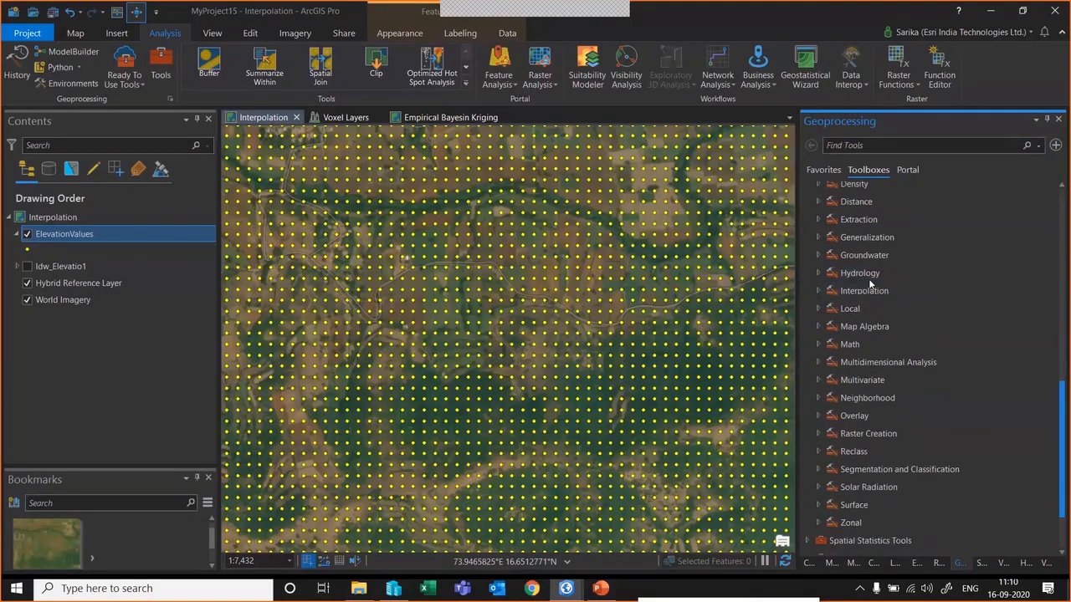
scroll(868, 278, up, 1)
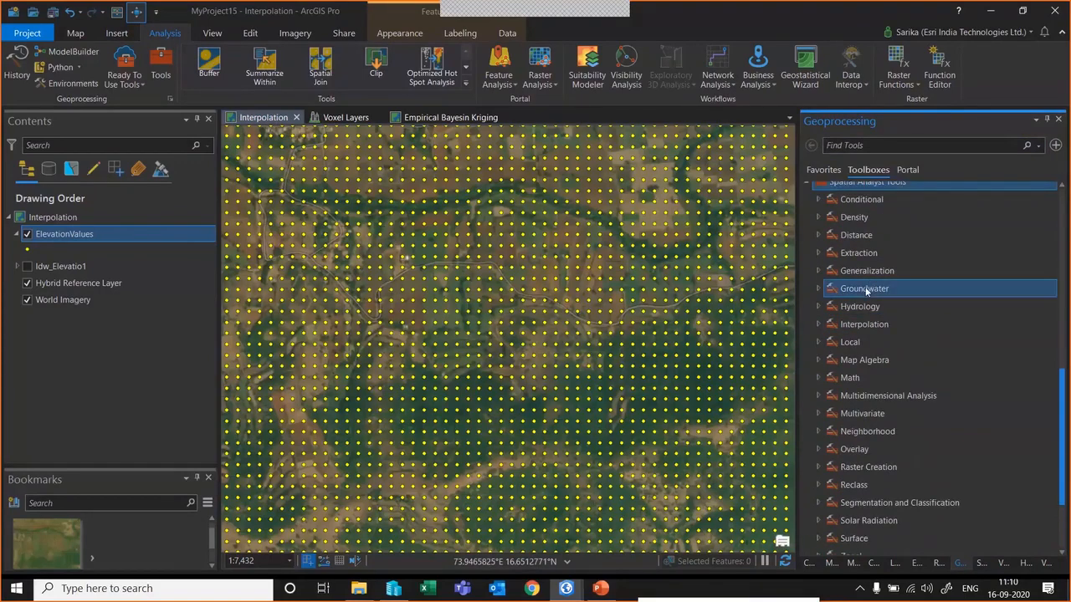
click(818, 200)
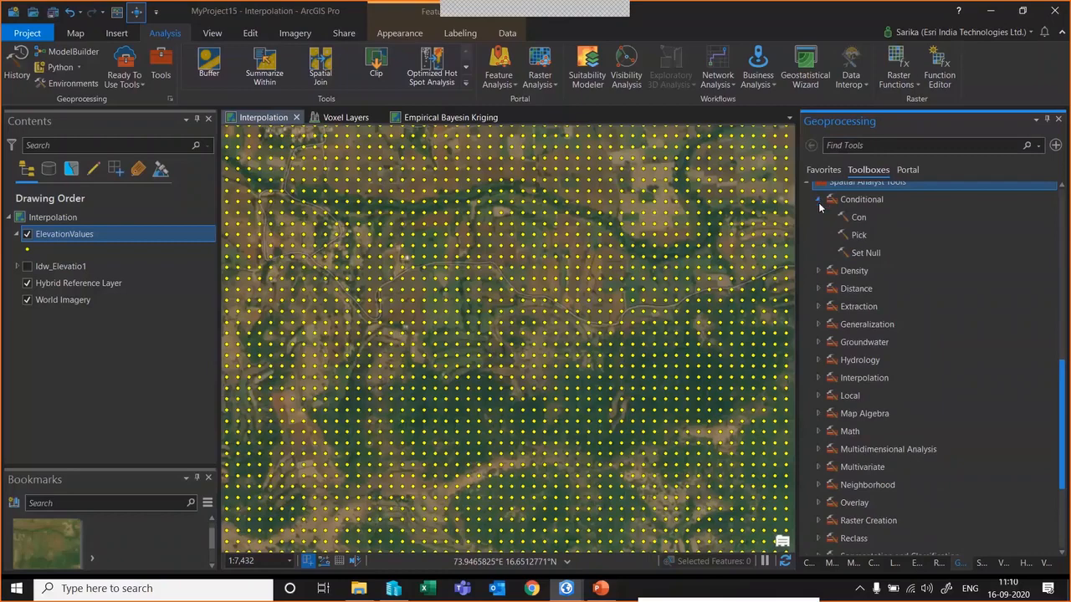
click(819, 201)
click(817, 217)
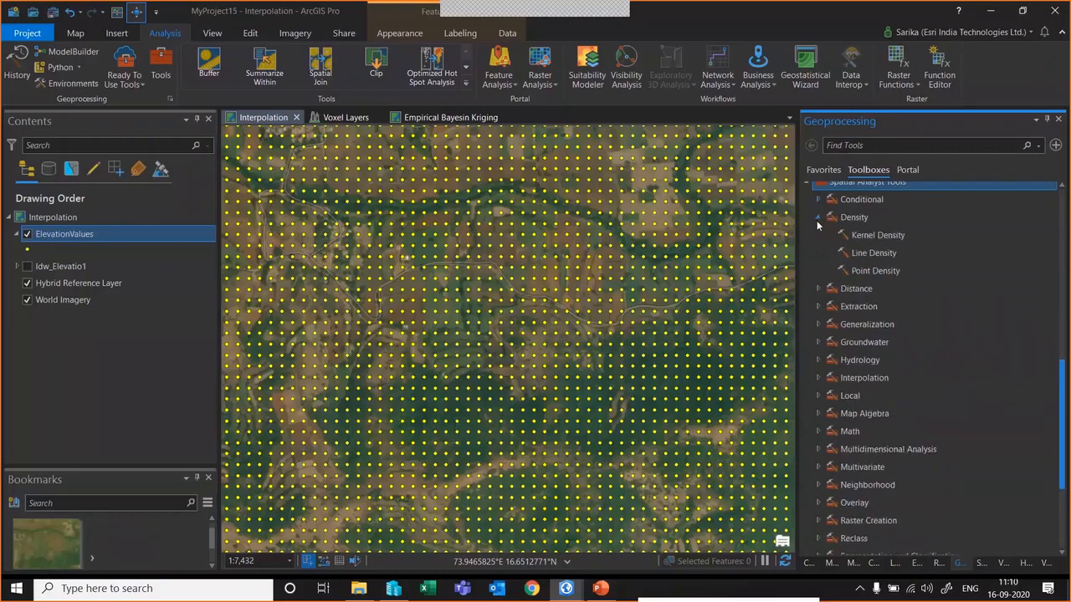
click(817, 220)
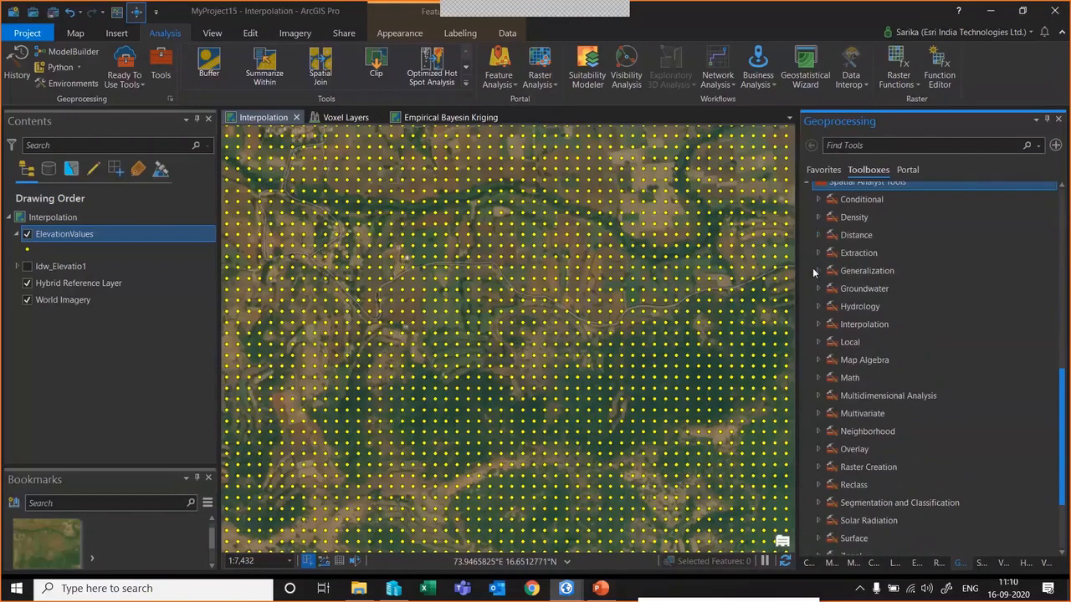
click(818, 253)
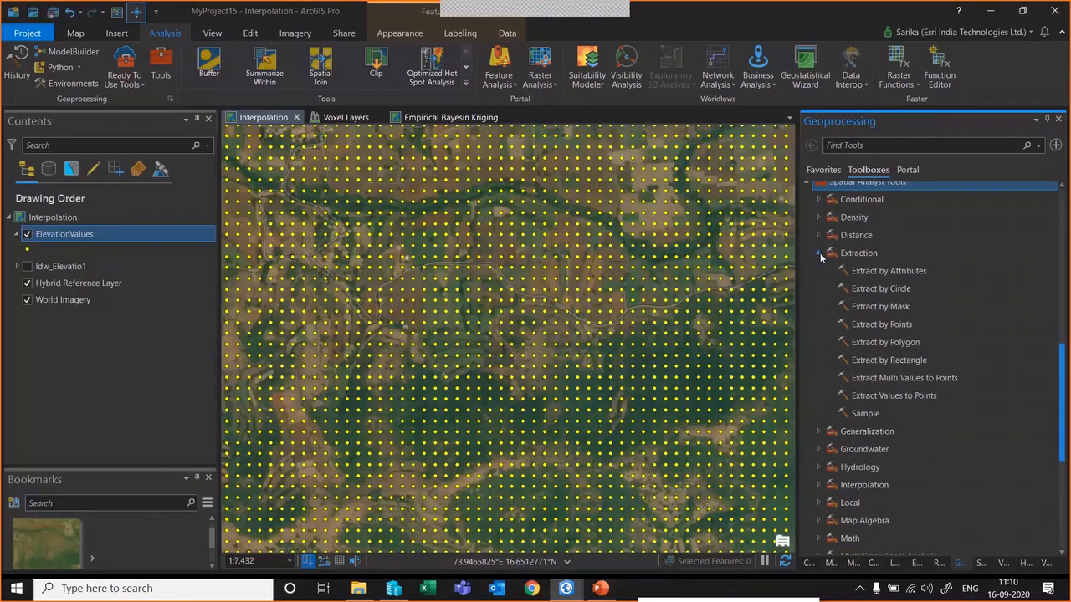
click(820, 252)
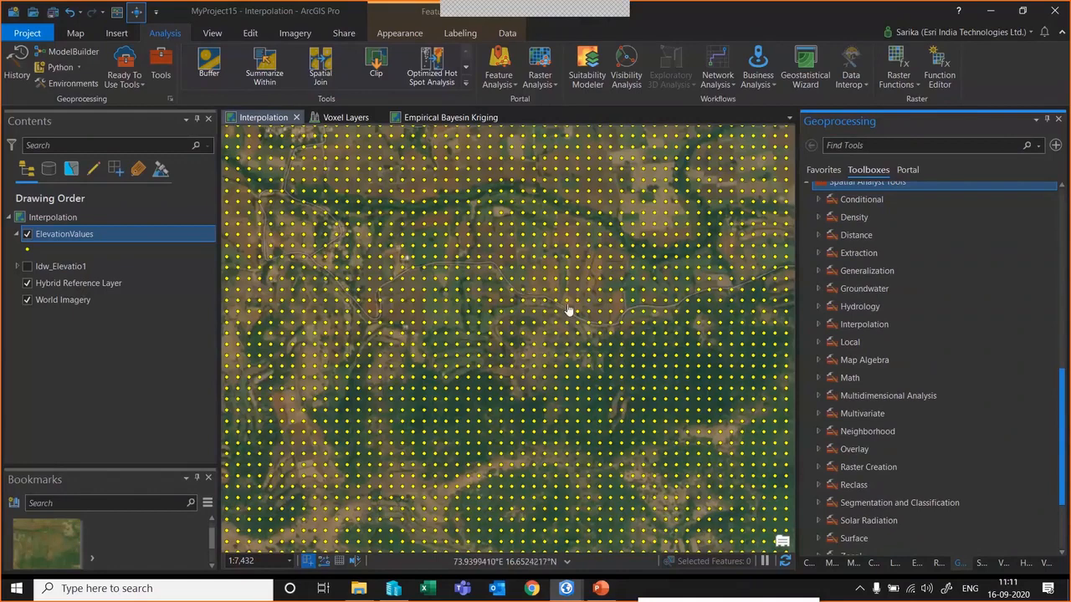
Open the IDW tool from the Interpolation toolset of Spatial Analyst Tools.
click(817, 325)
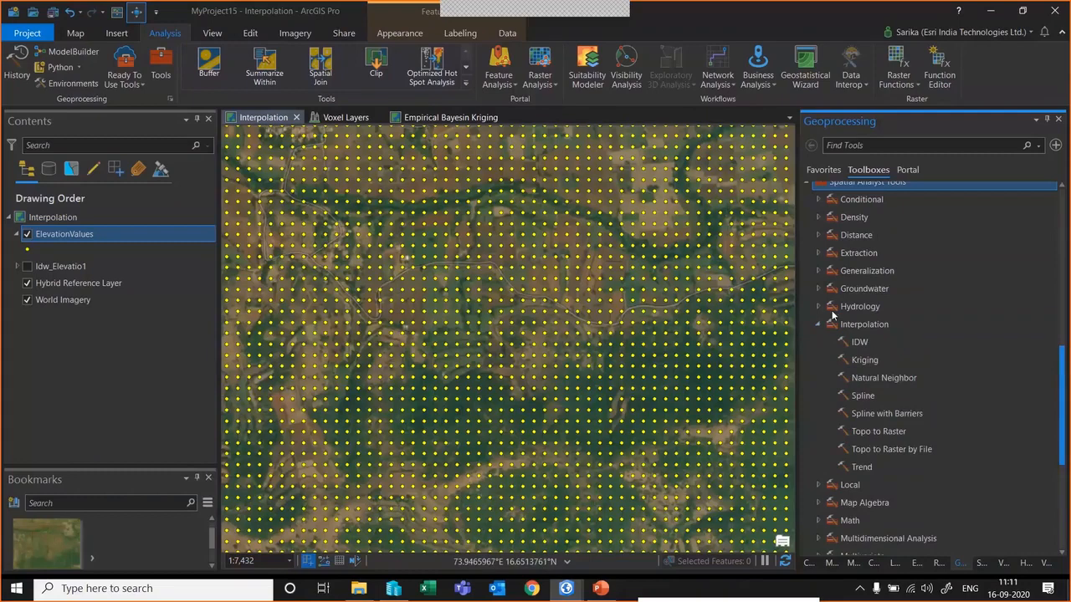
click(819, 325)
click(819, 325)
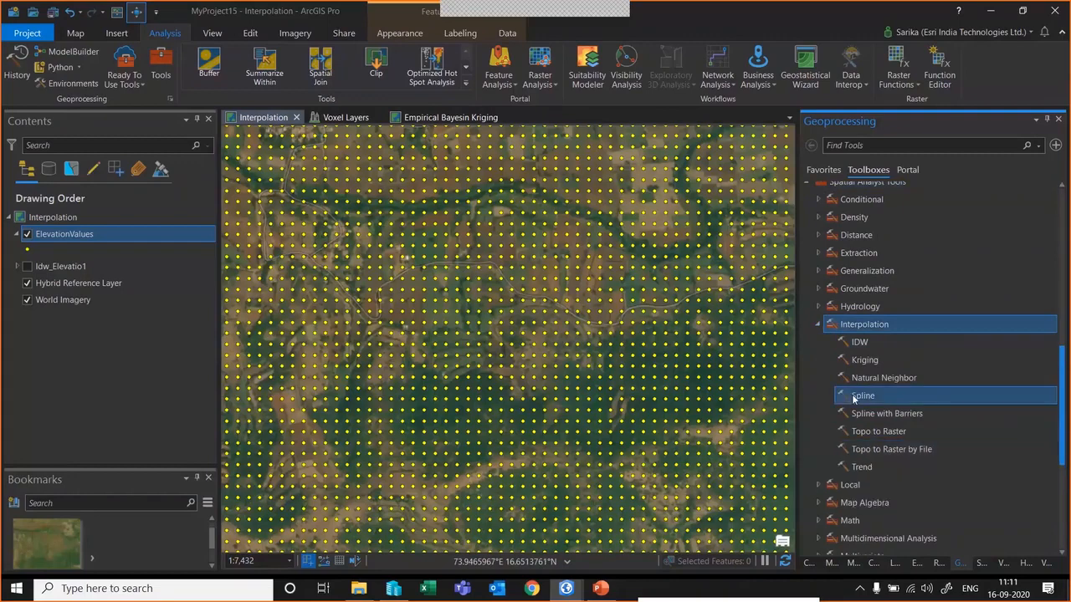
double_click(852, 342)
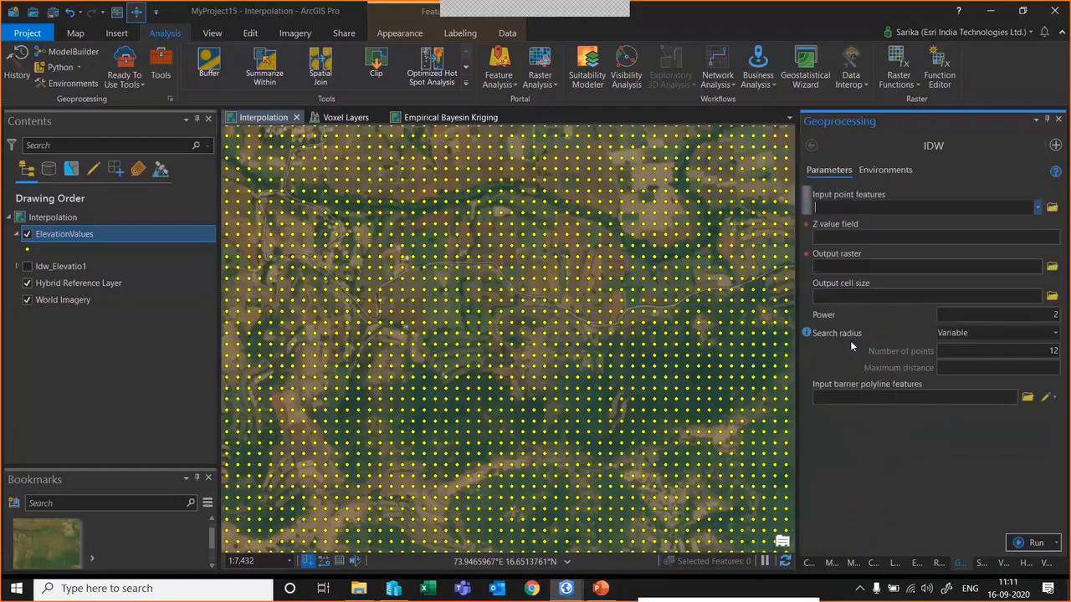
Set the IDW input point features to ElevationValues and the Z value field to Elevation.
click(1039, 206)
click(929, 219)
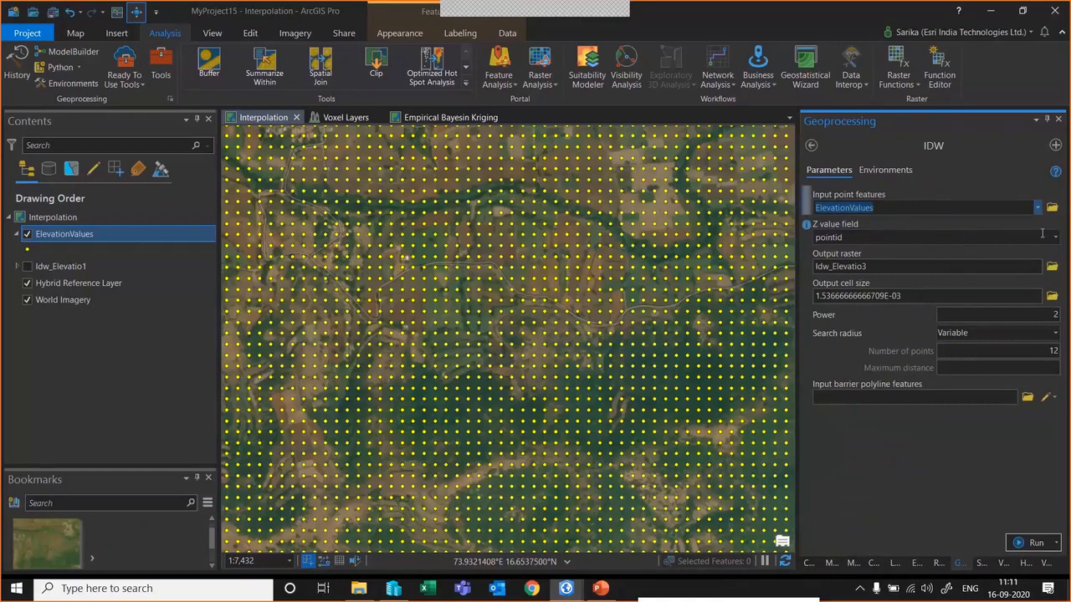
click(1054, 238)
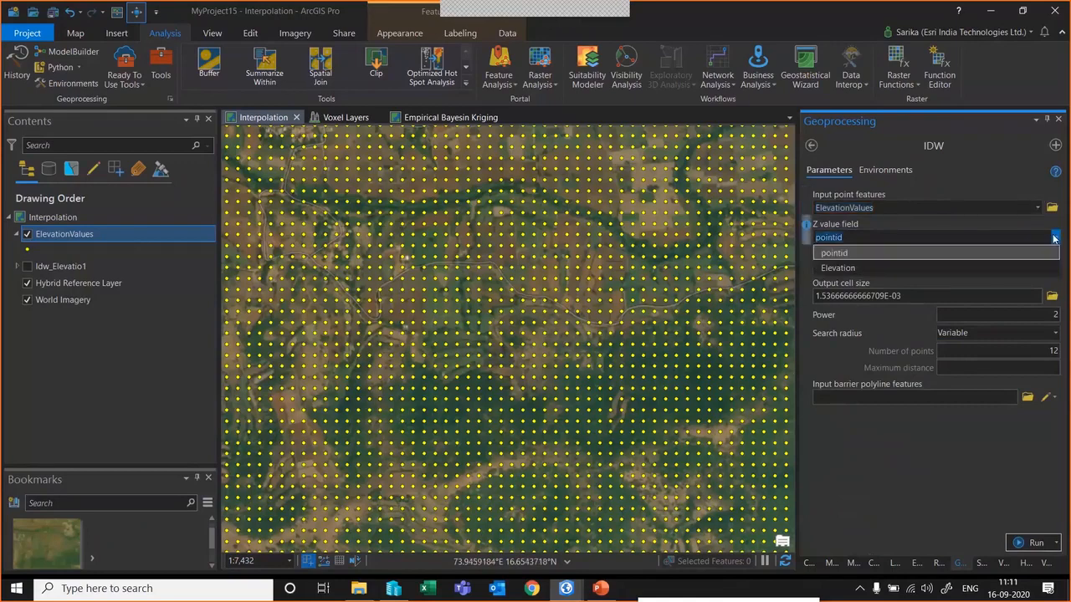
click(840, 267)
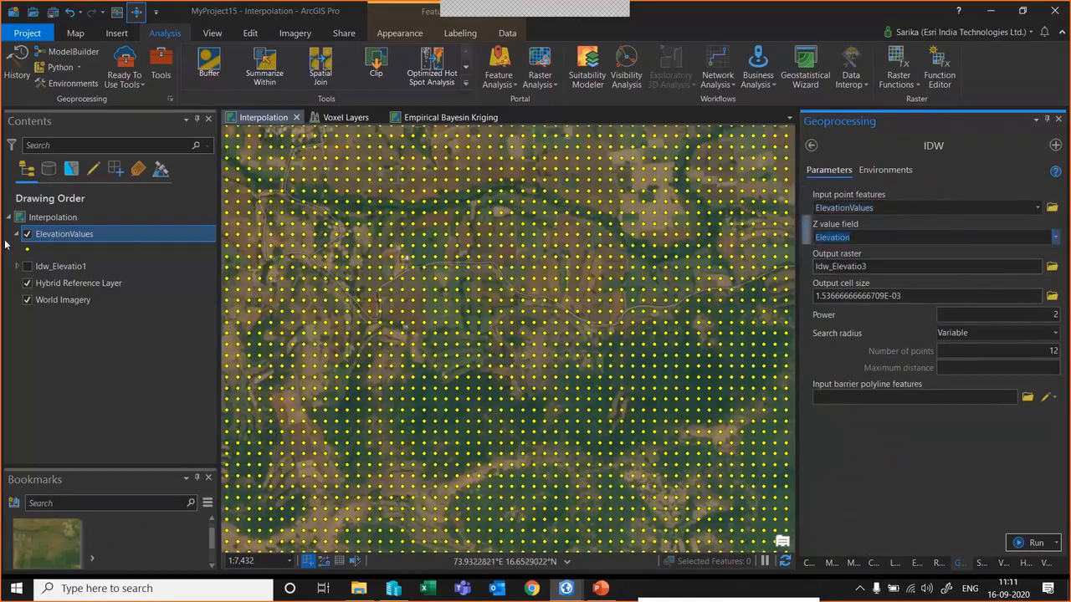
Examine the fields in the ElevationValues attribute table, and close the table.
right_click(57, 234)
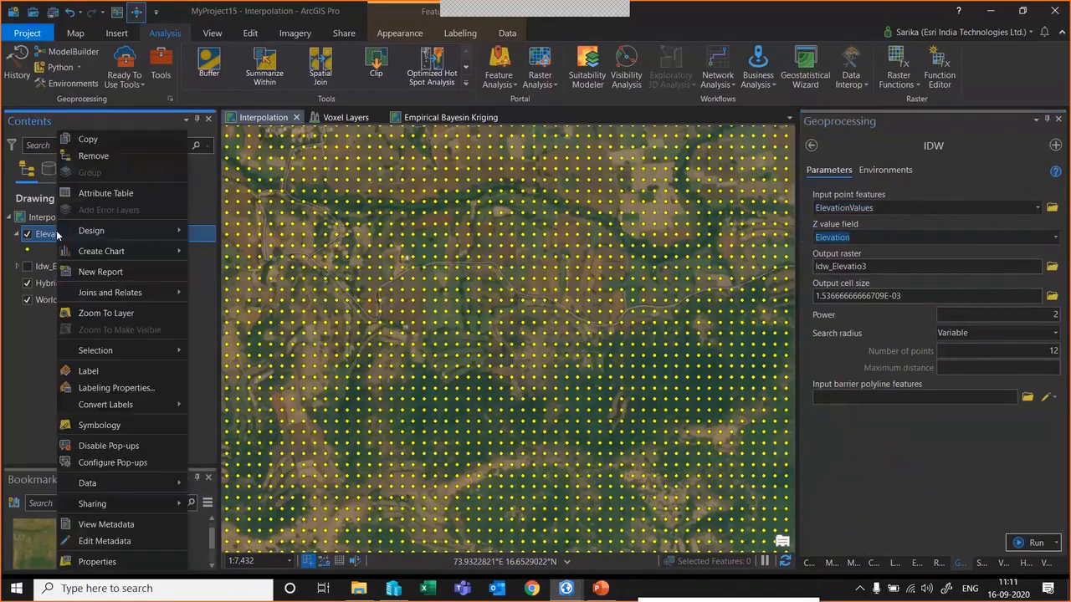
click(95, 196)
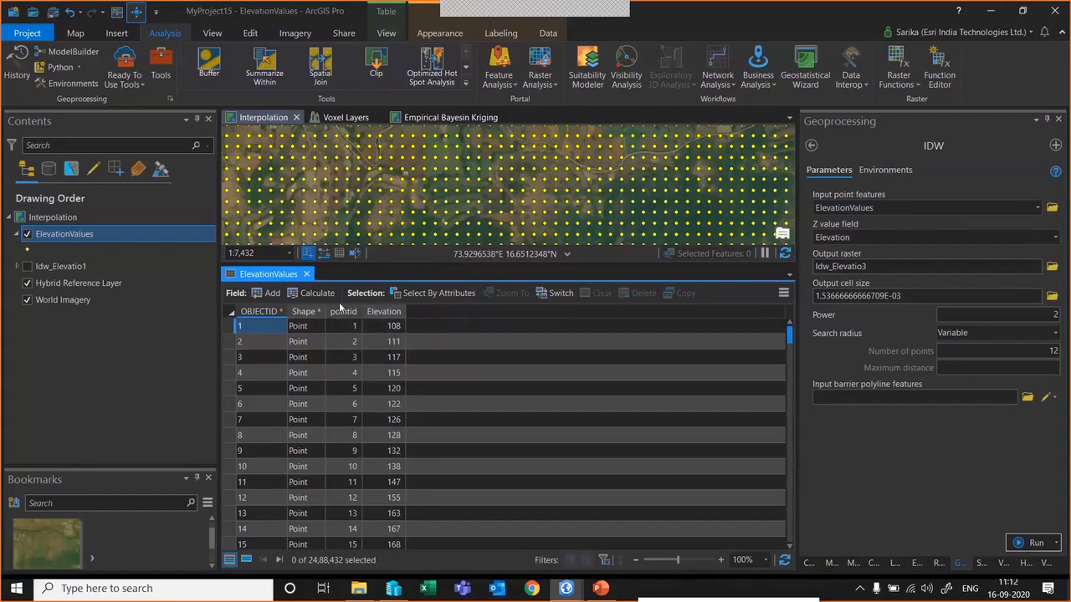
click(307, 274)
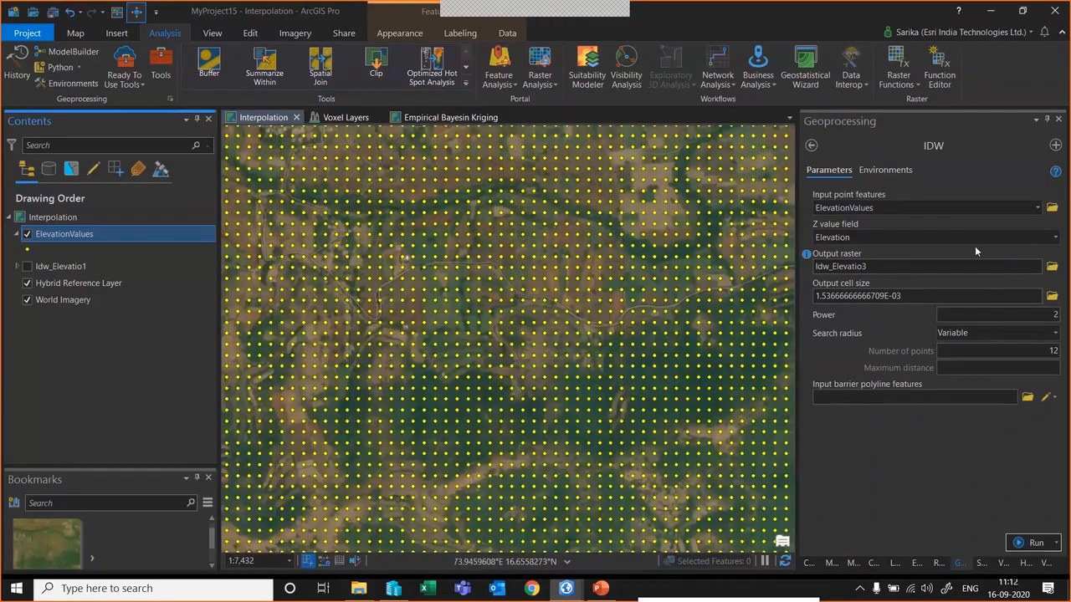
Review the IDW tool's Z value field choices, keeping Elevation, and its input barrier polyline parameter.
click(1056, 238)
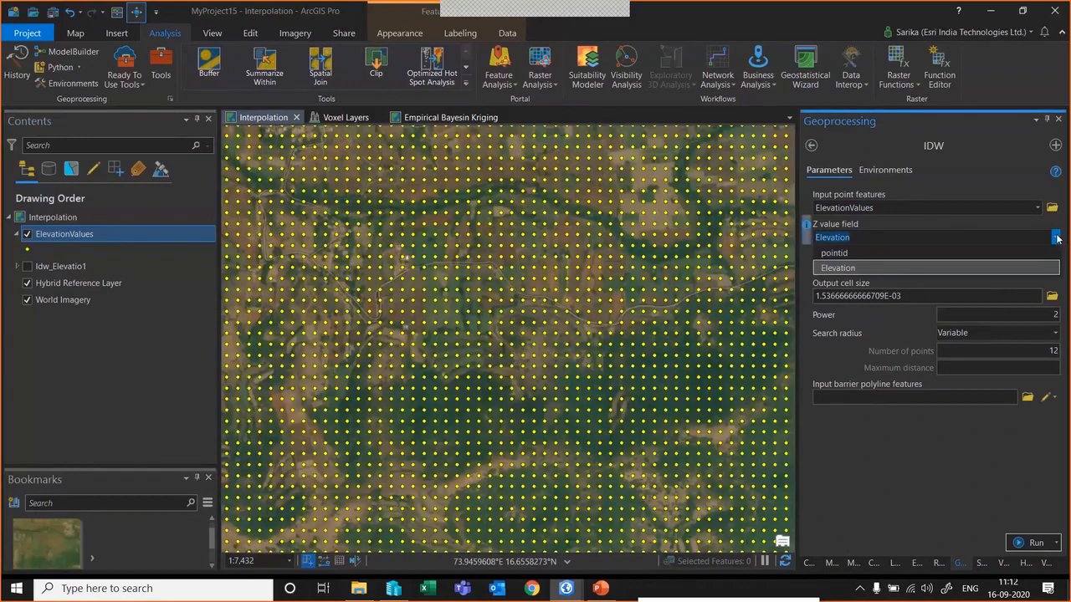
click(864, 268)
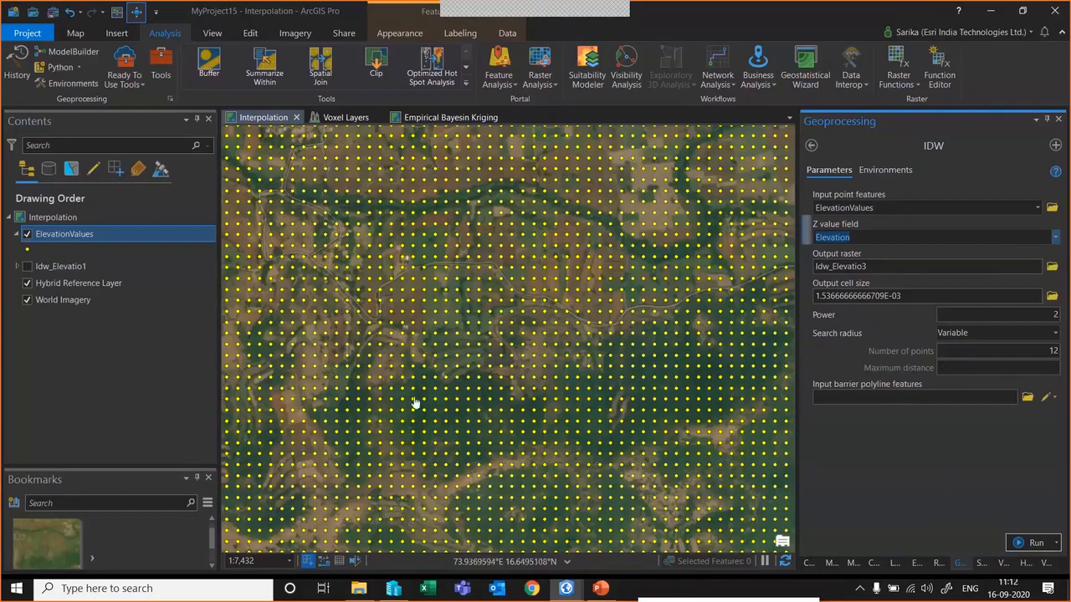
click(833, 399)
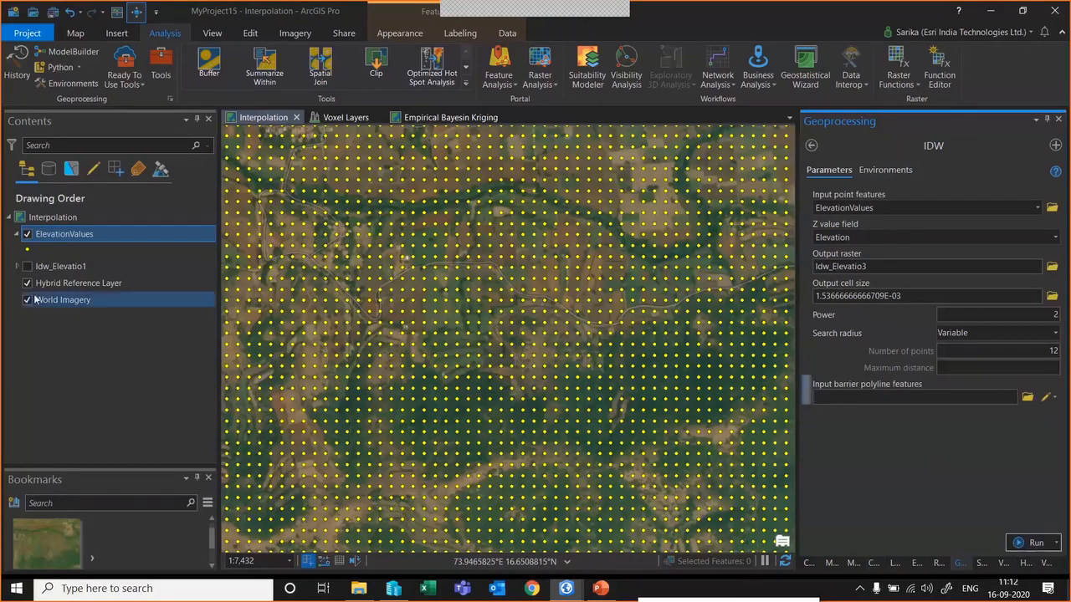
Display the Idw_Elevatio1 raster without the ElevationValues points and view its wider extent on the map.
click(26, 265)
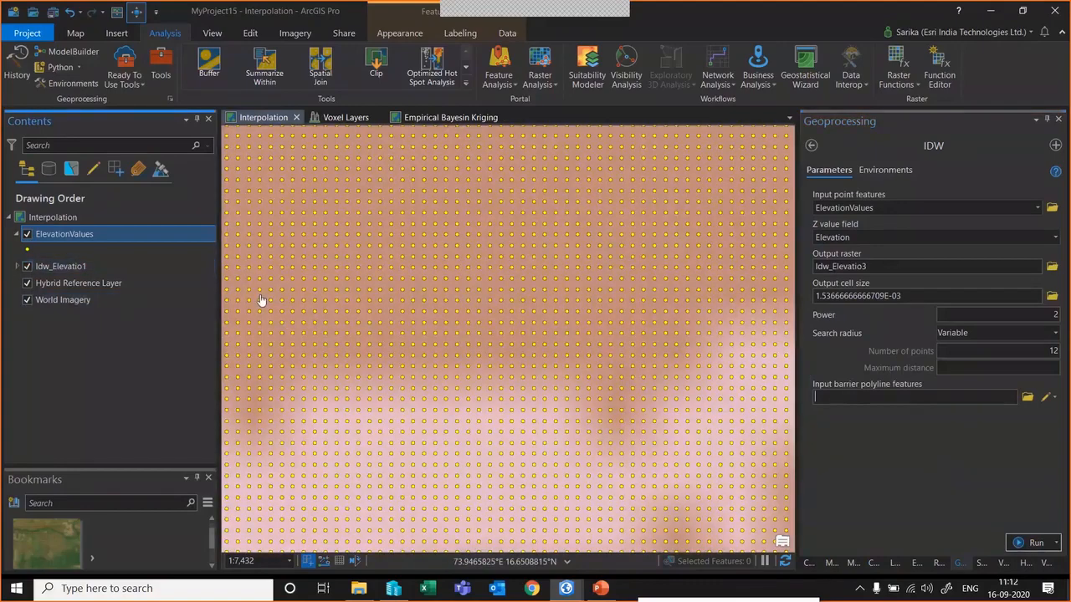
click(27, 235)
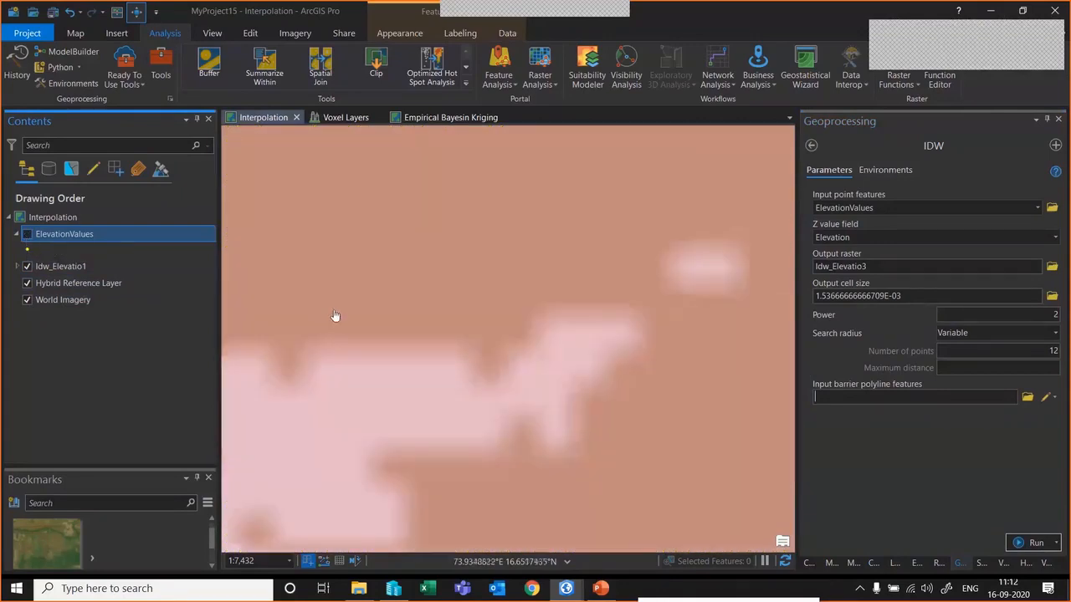
scroll(361, 313, down, 5)
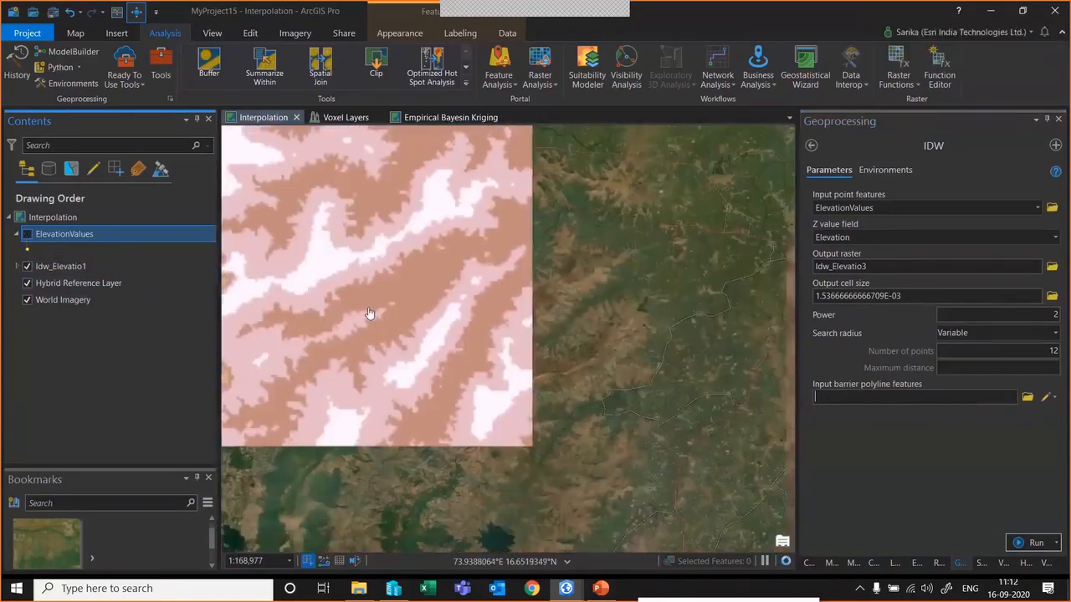
drag(352, 290, 573, 367)
scroll(455, 282, down, 2)
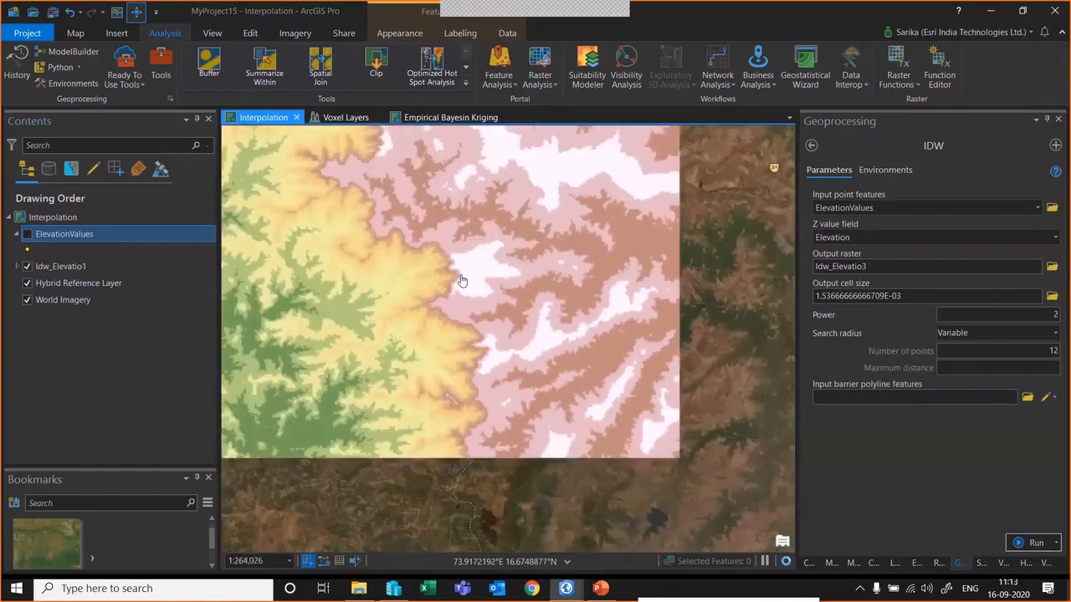
Switch to the Pro_Extensions project window and bring the whole Jammu and Kashmir area into view in the Suitability Modeller map.
scroll(448, 317, down, 3)
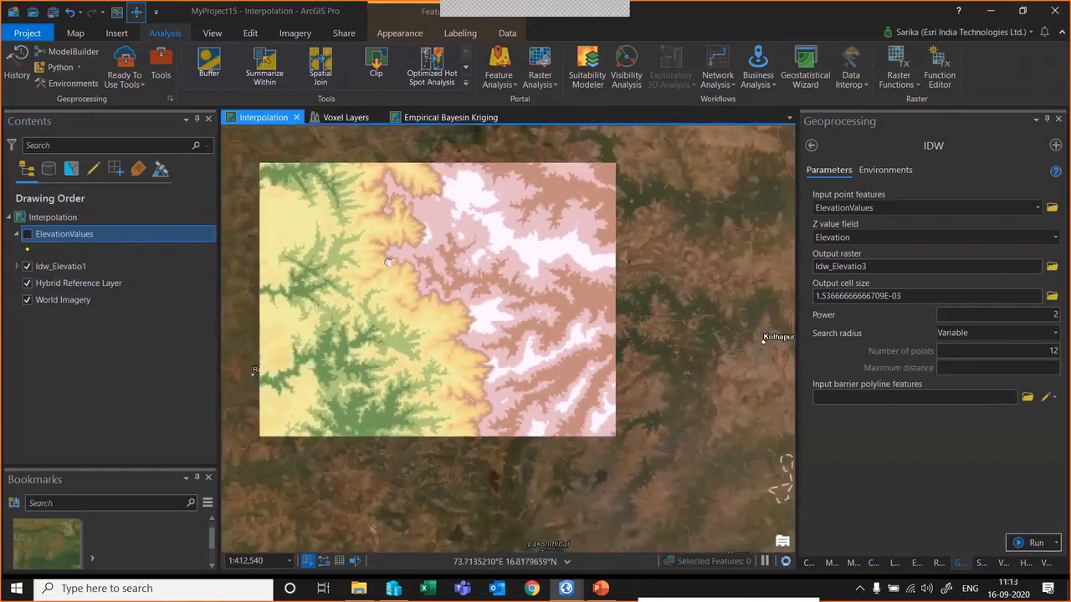
scroll(420, 345, up, 2)
scroll(420, 344, up, 2)
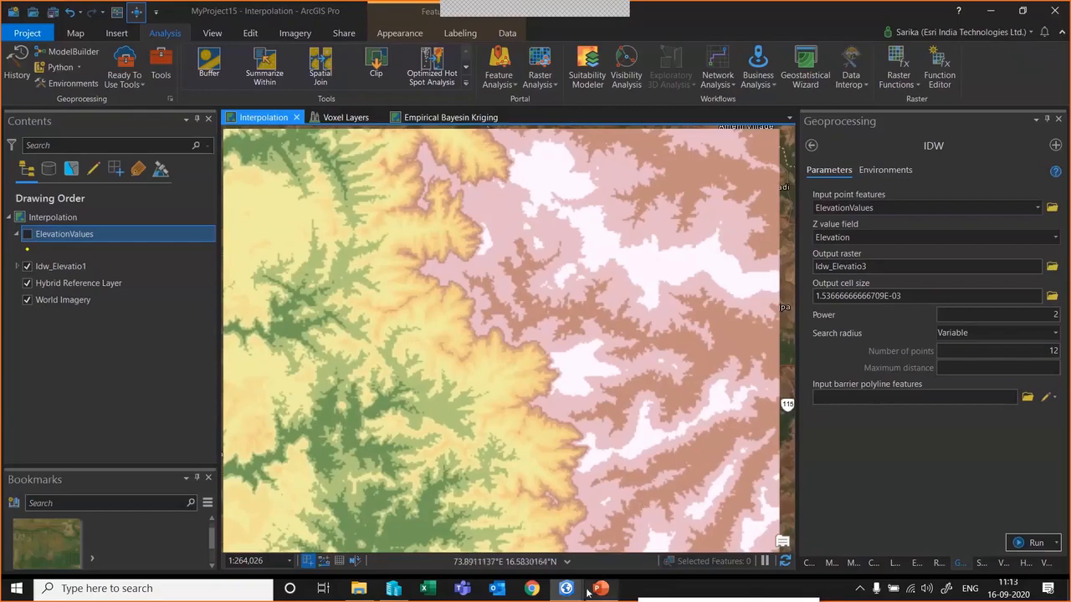
mouse_move(566, 588)
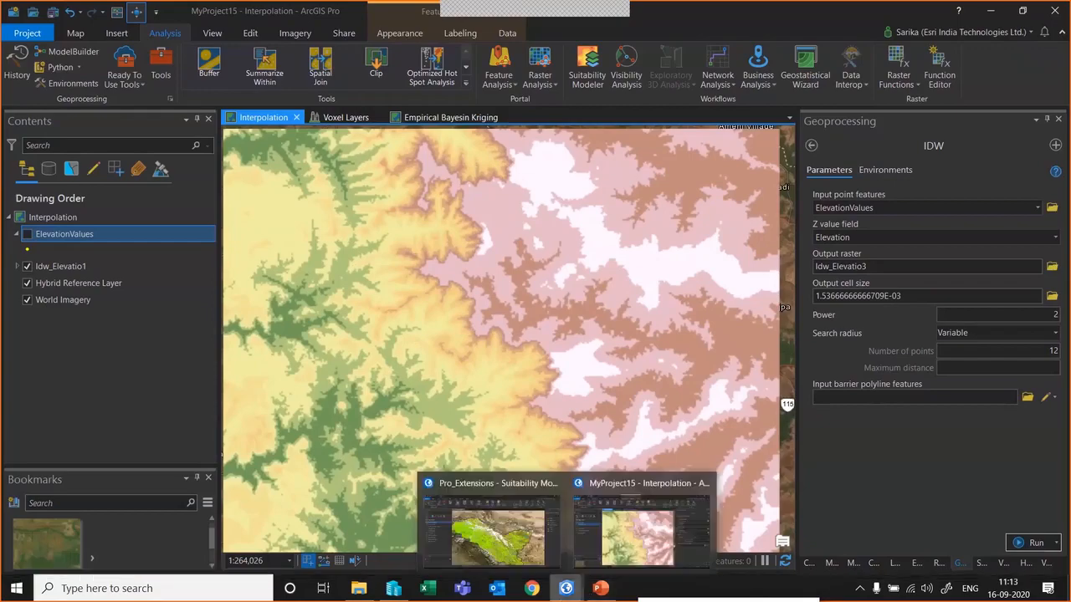
click(446, 547)
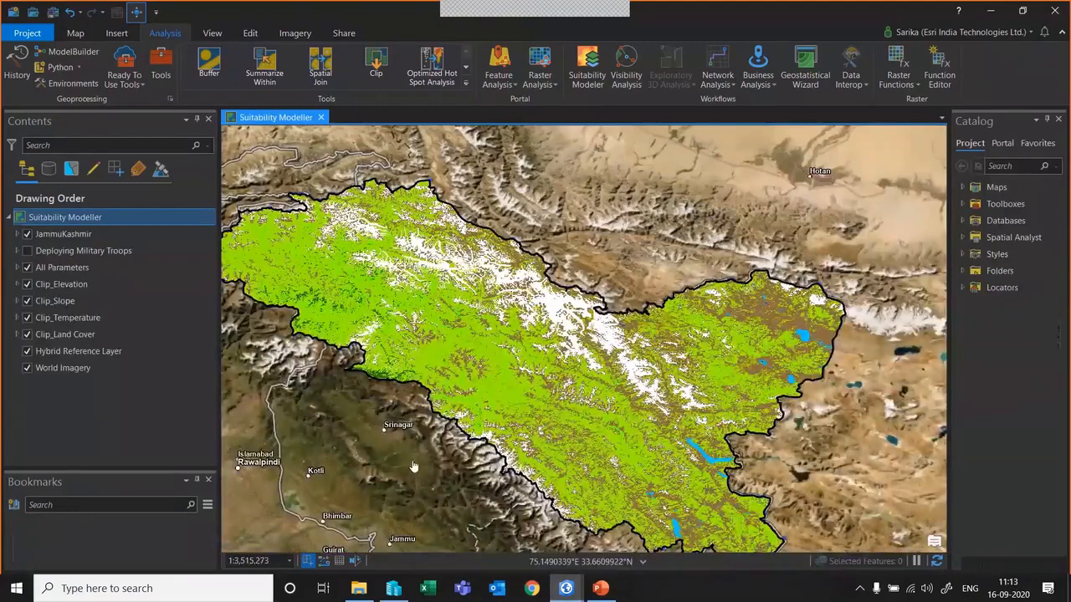
drag(413, 479, 423, 454)
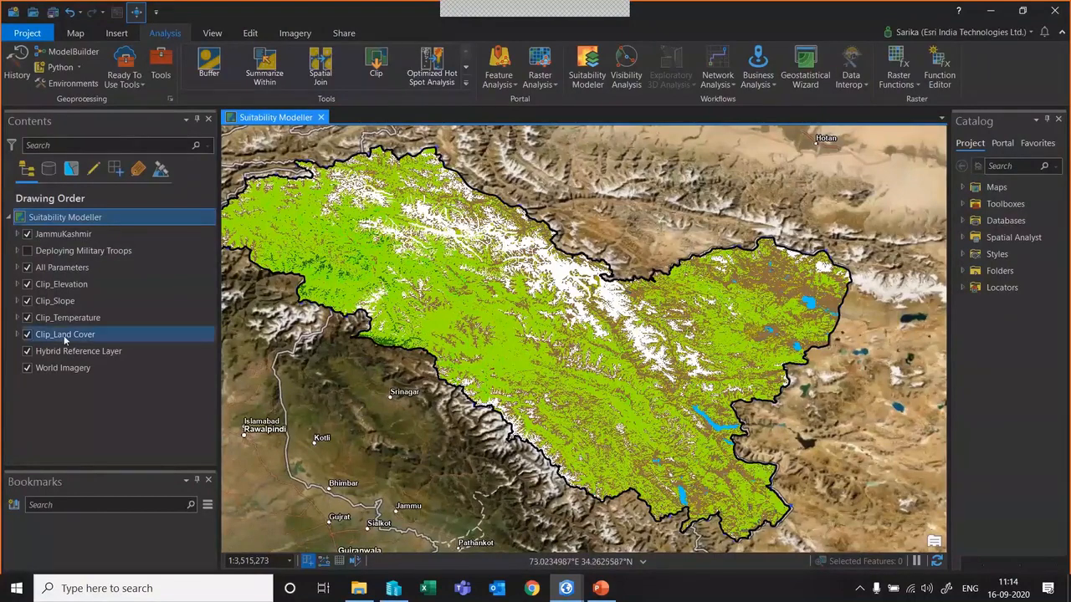
Expand the All Parameters group and examine the legends of its Land Cover, Temperature and Slope layers.
click(17, 267)
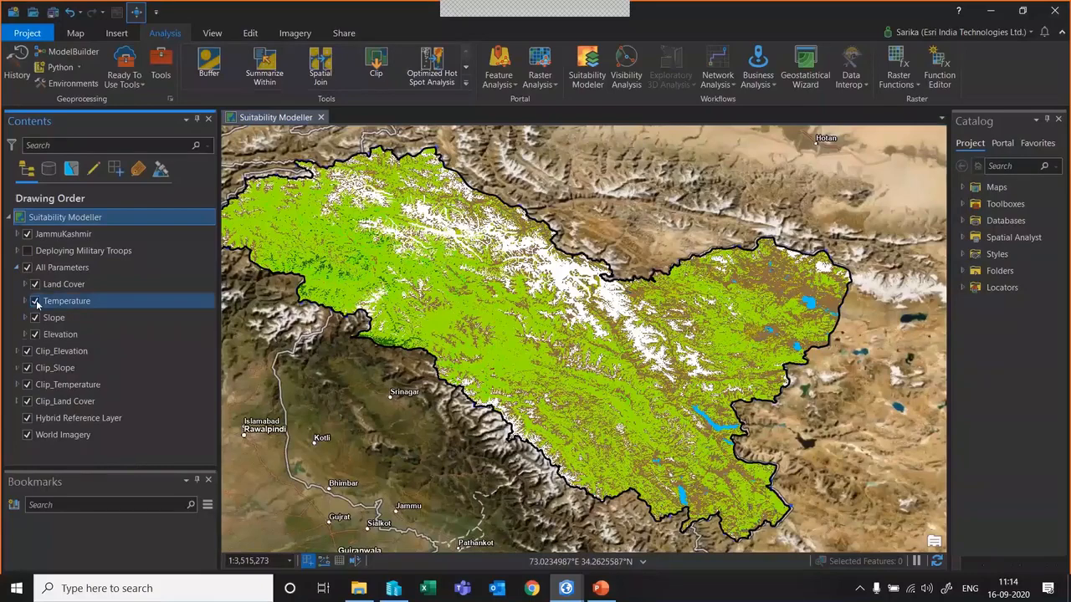
click(26, 285)
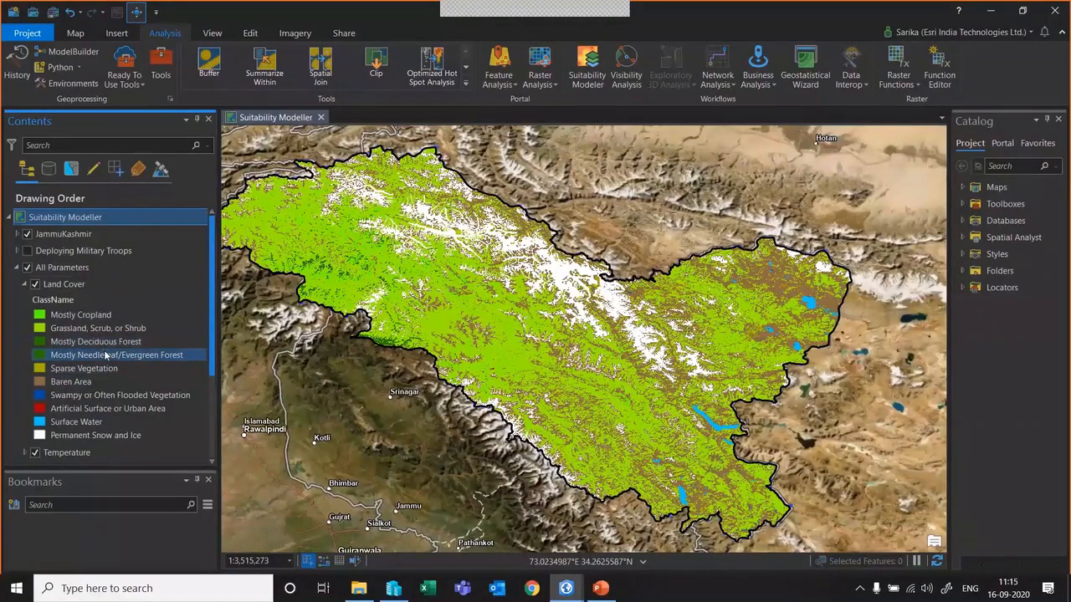
click(25, 284)
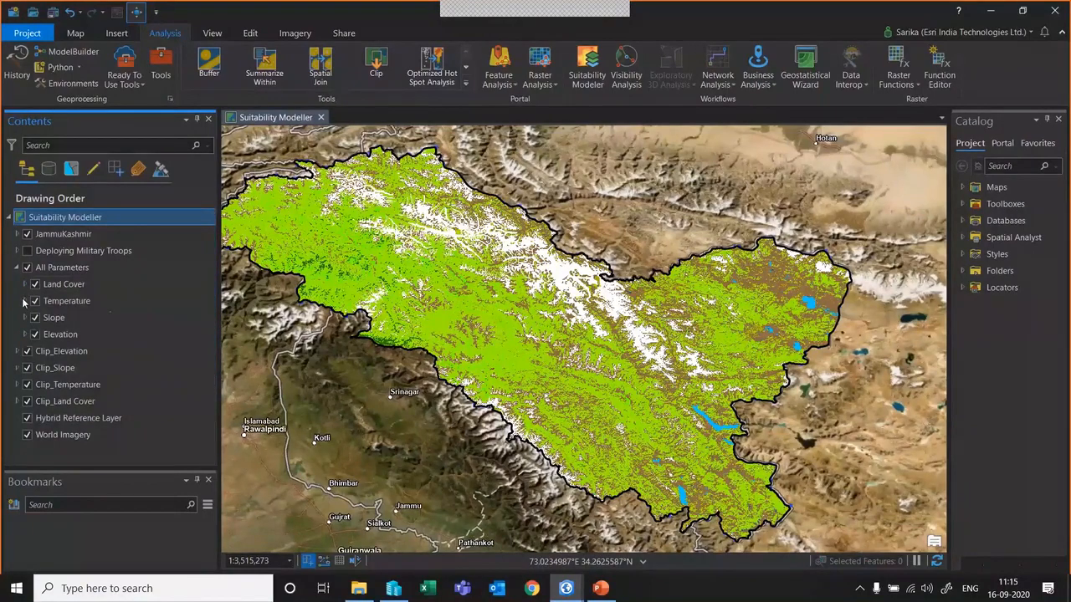
click(25, 301)
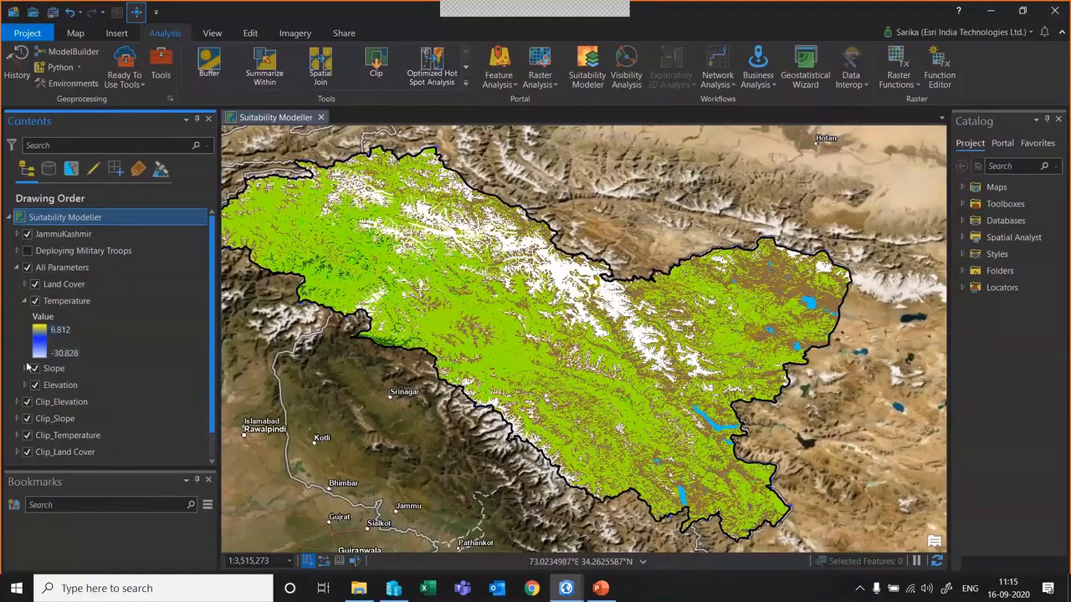
click(25, 368)
scroll(29, 368, down, 2)
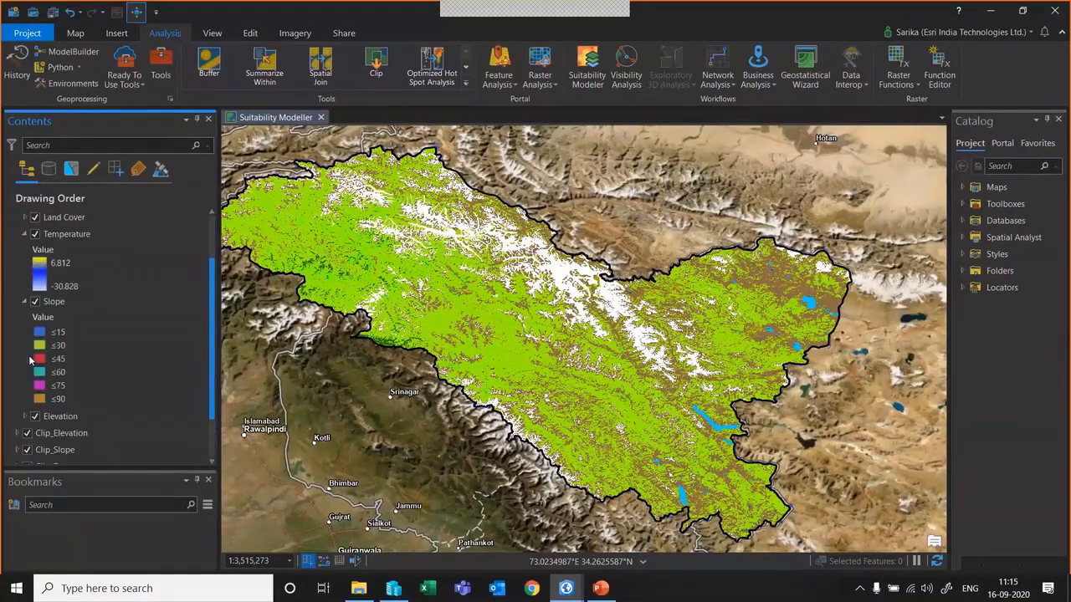
scroll(42, 335, up, 2)
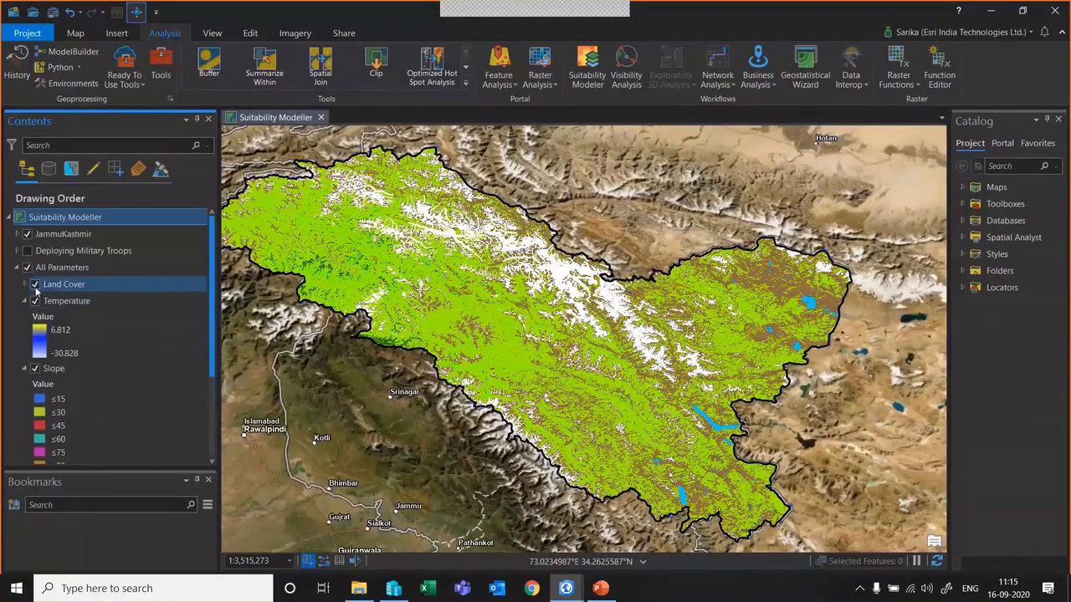
Hide the Land Cover, Temperature and Slope layers in turn, and expand the Elevation legend.
click(34, 285)
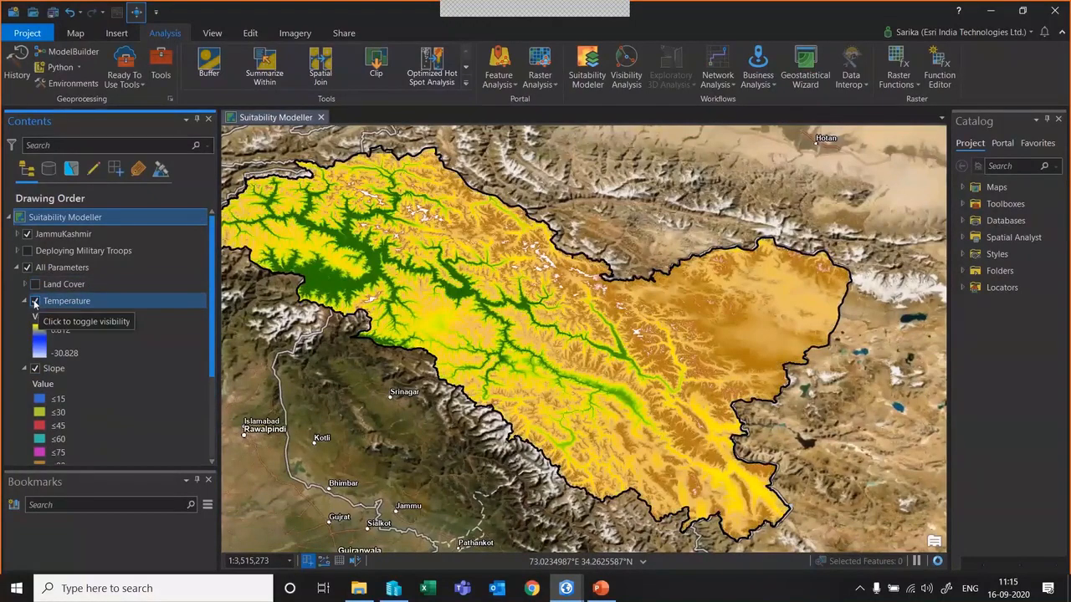
click(34, 301)
click(34, 301)
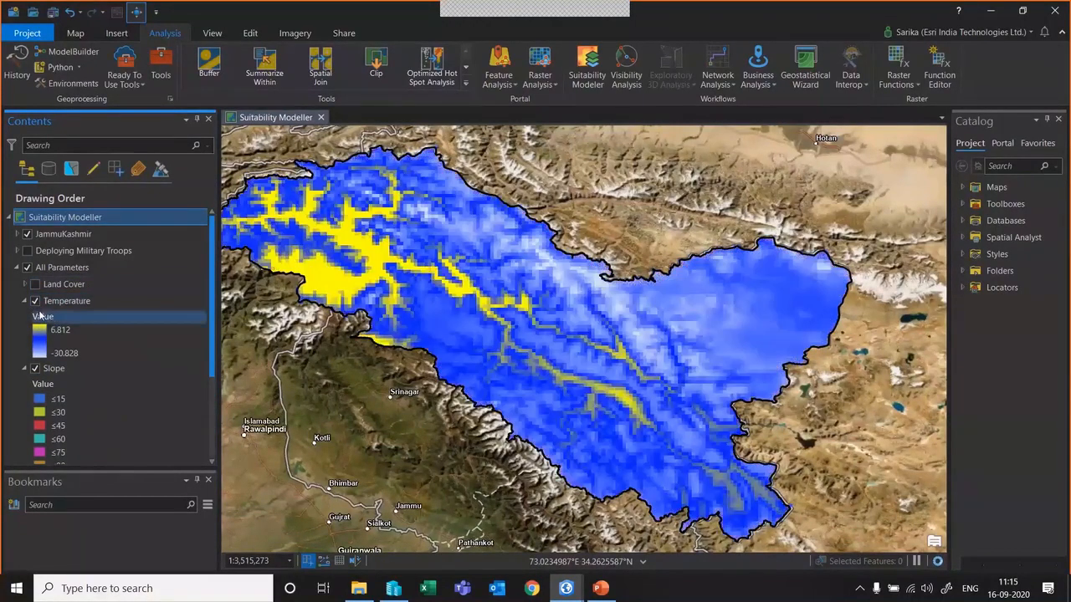
click(34, 301)
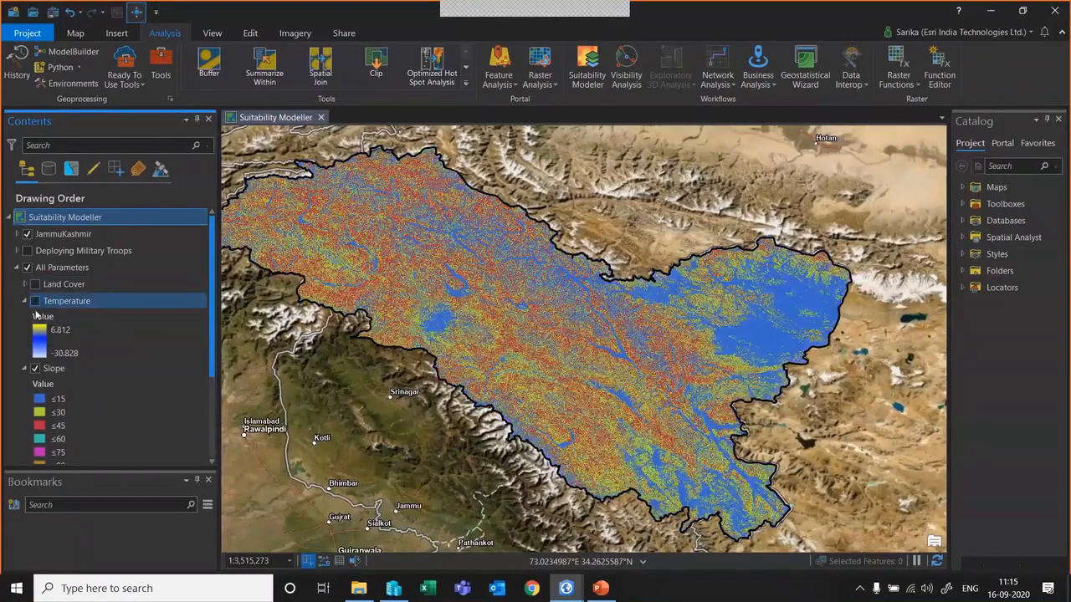
scroll(70, 353, down, 1)
scroll(70, 354, down, 3)
click(27, 358)
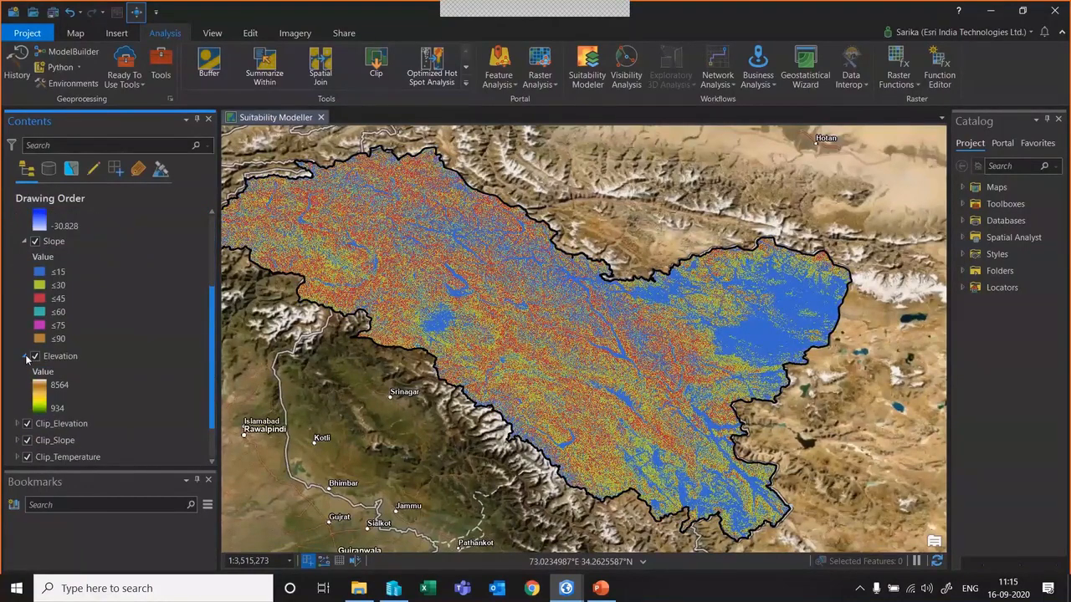
click(34, 241)
scroll(37, 248, up, 4)
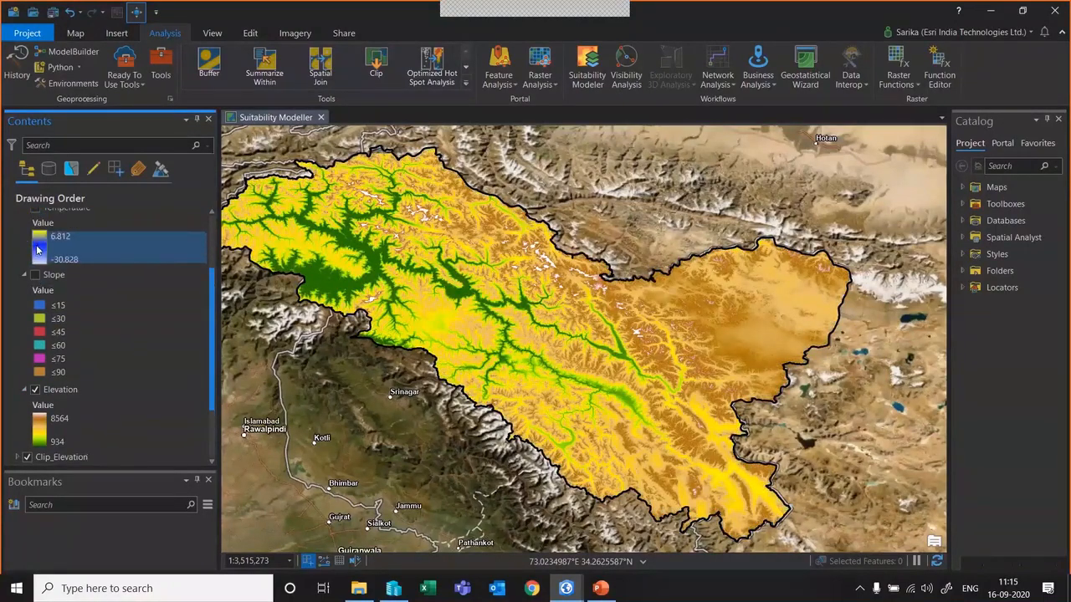
scroll(31, 261, up, 1)
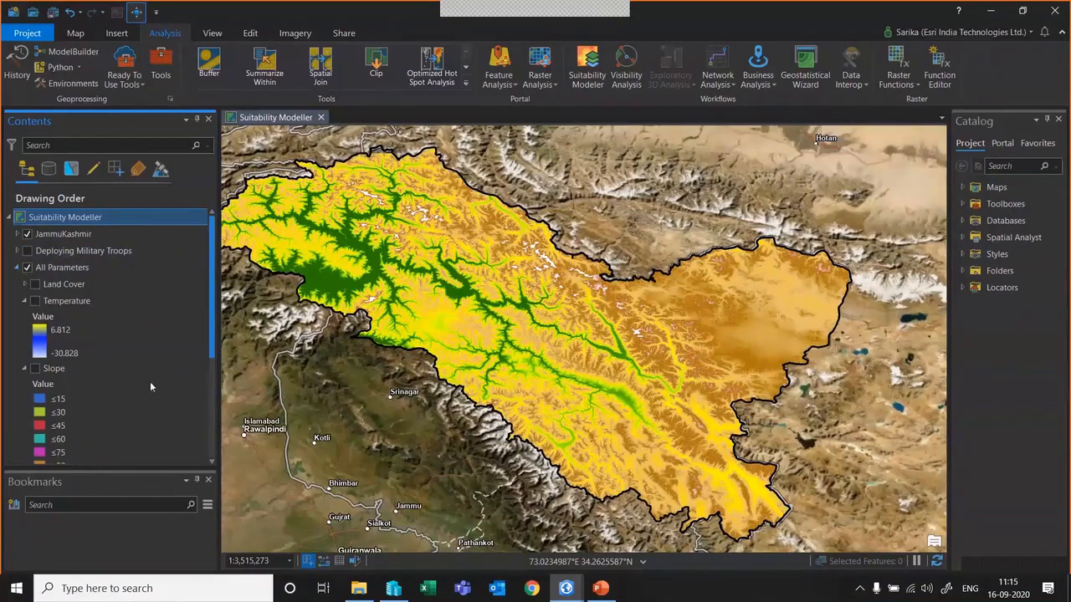
Collapse and hide the All Parameters group, and select the Clip_Elevation layer to examine its clipped raster up close.
click(26, 301)
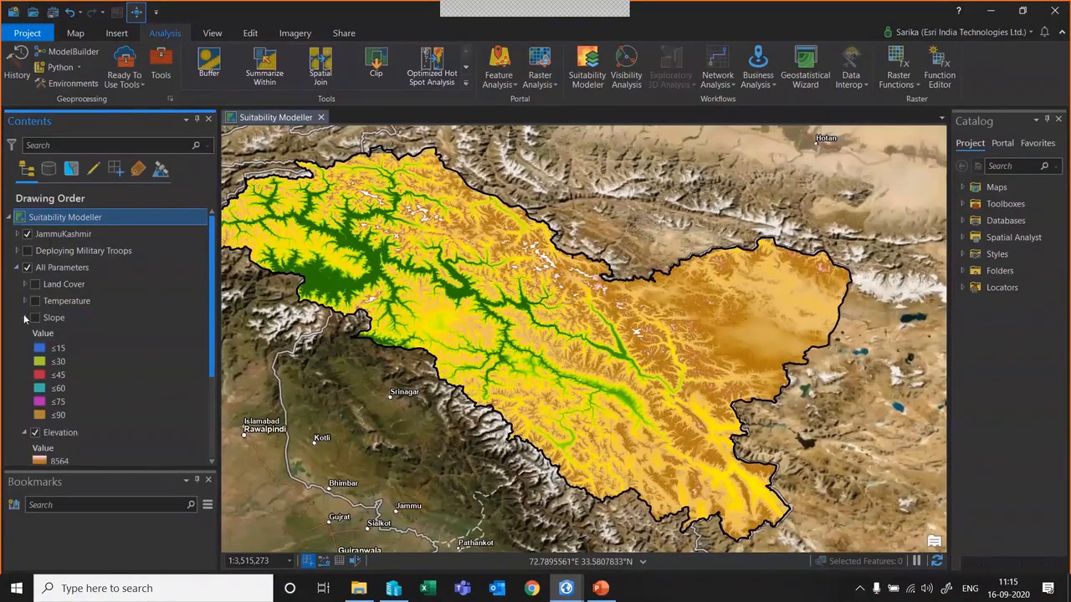
click(17, 267)
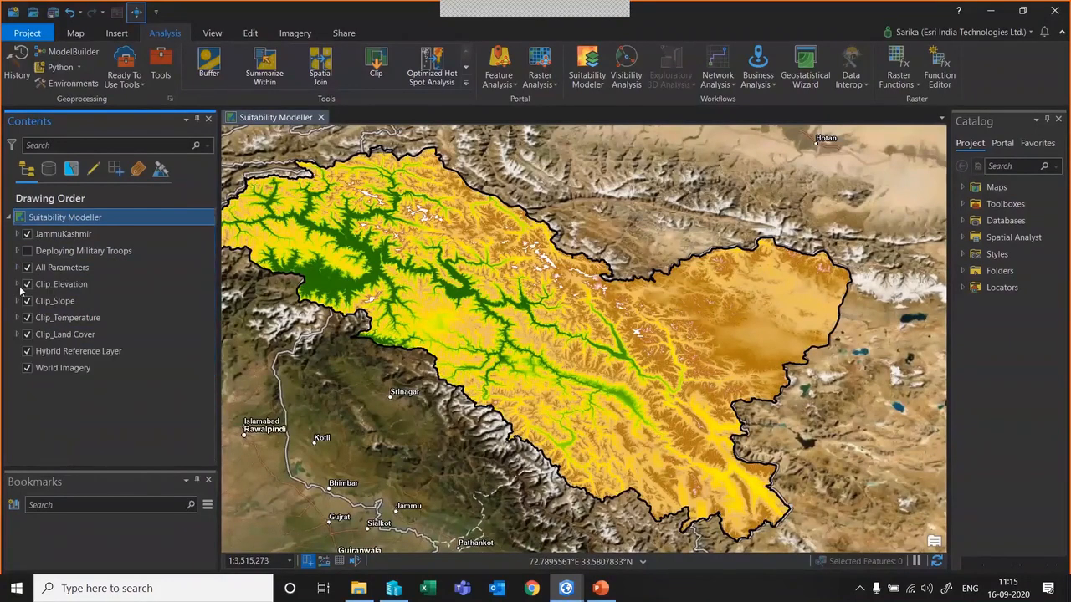
click(46, 287)
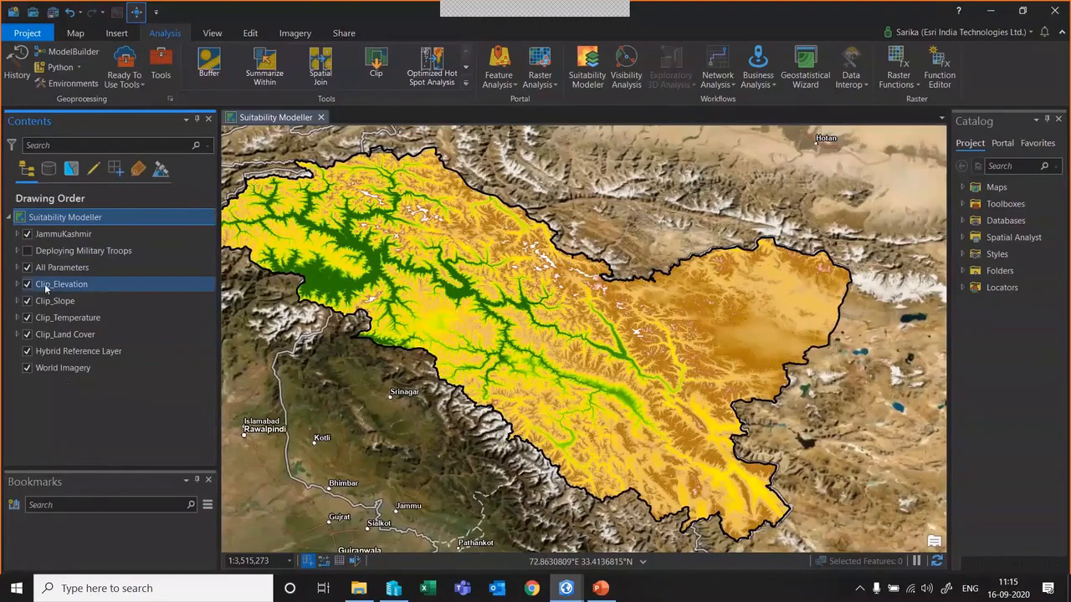
right_click(46, 287)
ctrl+click(28, 268)
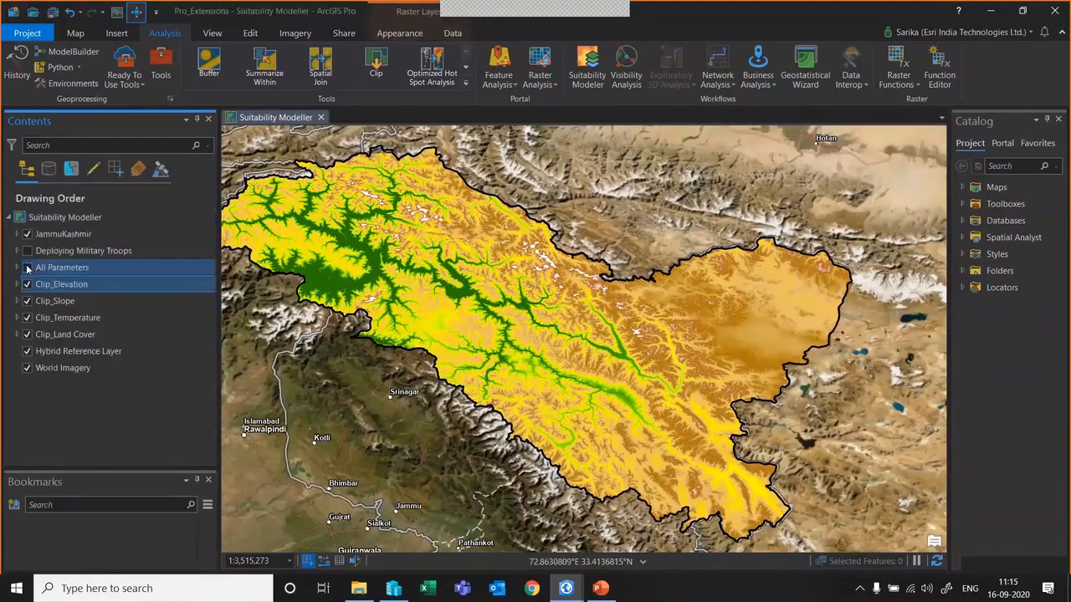
click(28, 268)
click(52, 287)
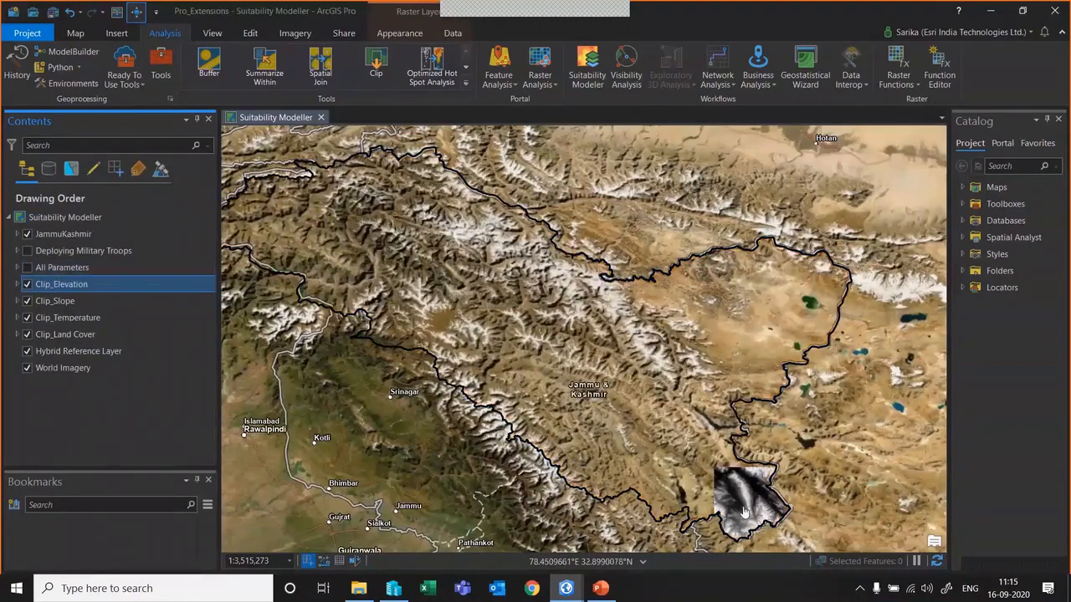
scroll(743, 512, up, 2)
scroll(753, 522, up, 4)
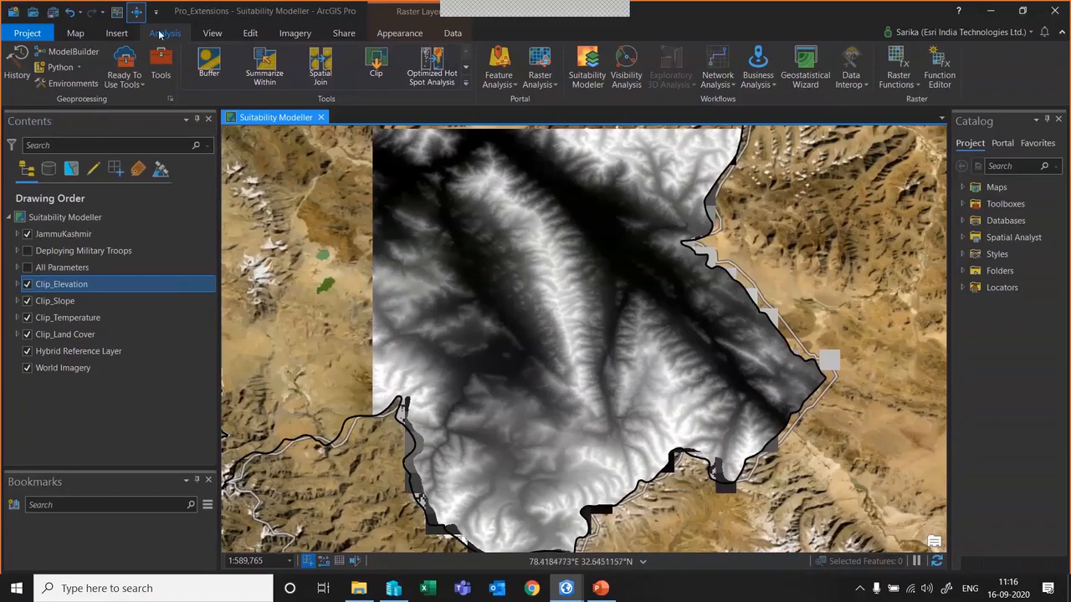
Start a new suitability model with the Suitability Modeler and widen its settings pane.
click(585, 79)
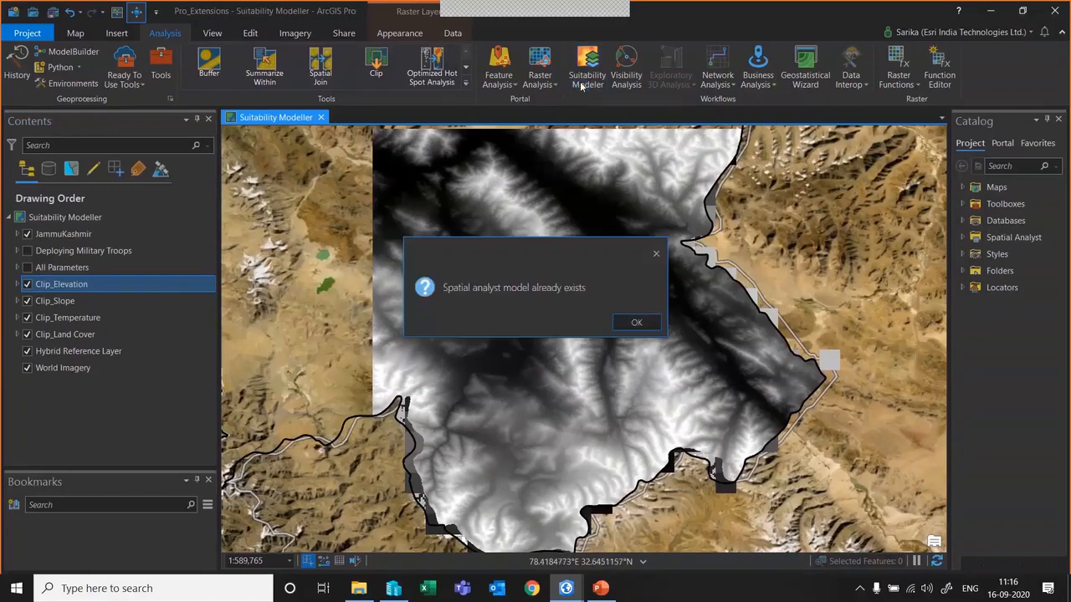
click(635, 323)
drag(954, 167, 837, 196)
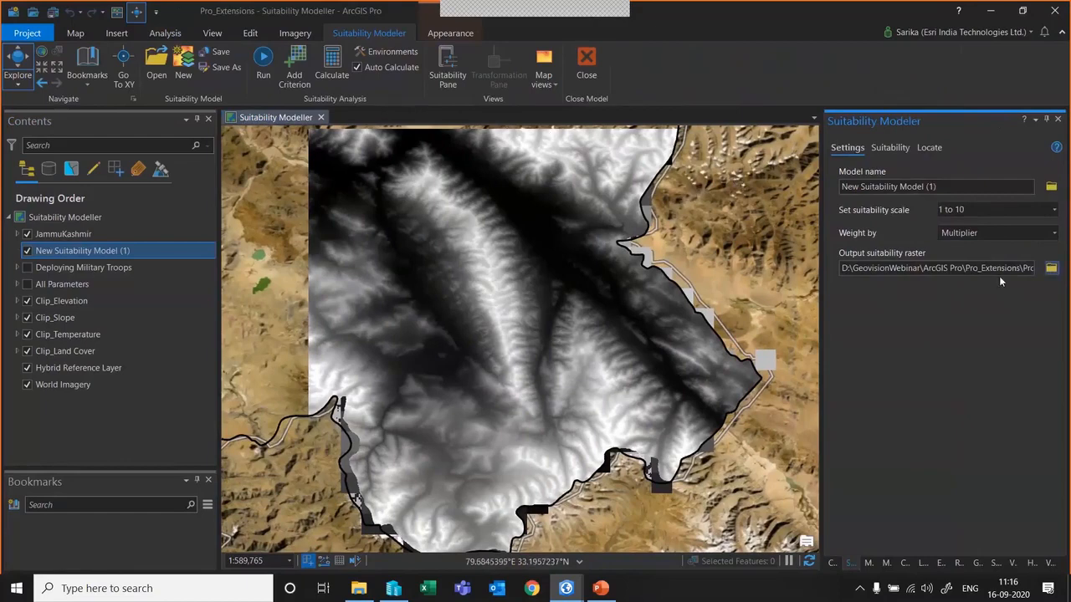
Keep the suitability scale at 1 to 10 and set the model's weighting method to Percent.
click(952, 211)
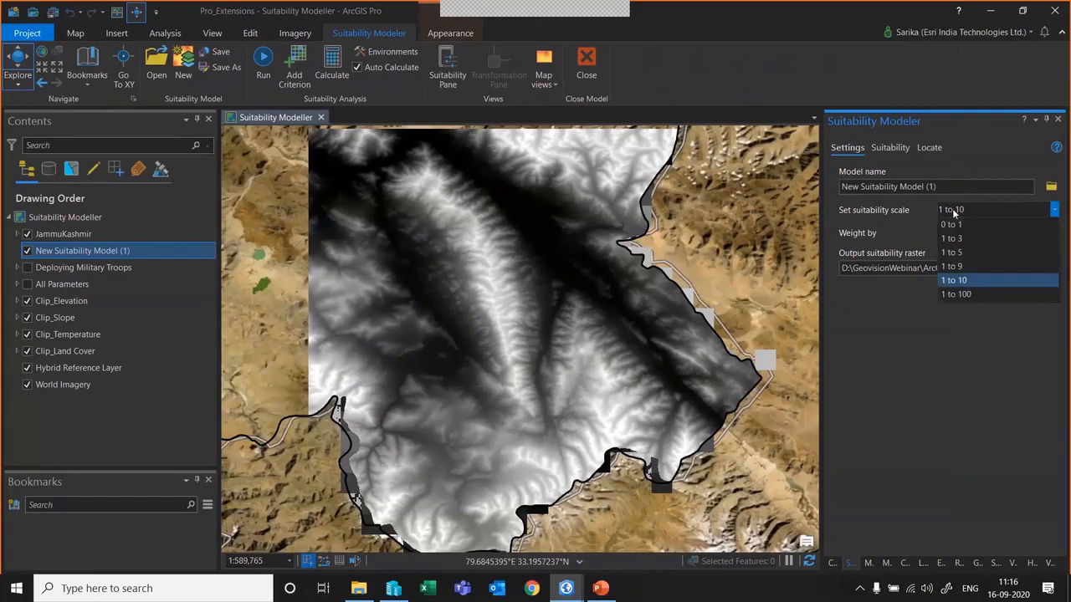
click(936, 215)
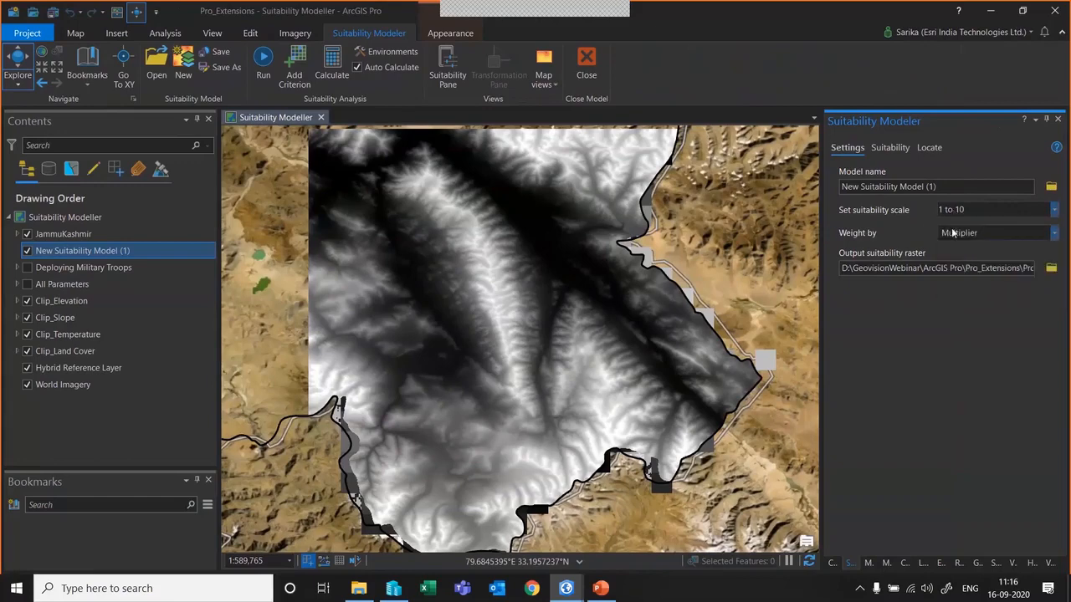
click(959, 235)
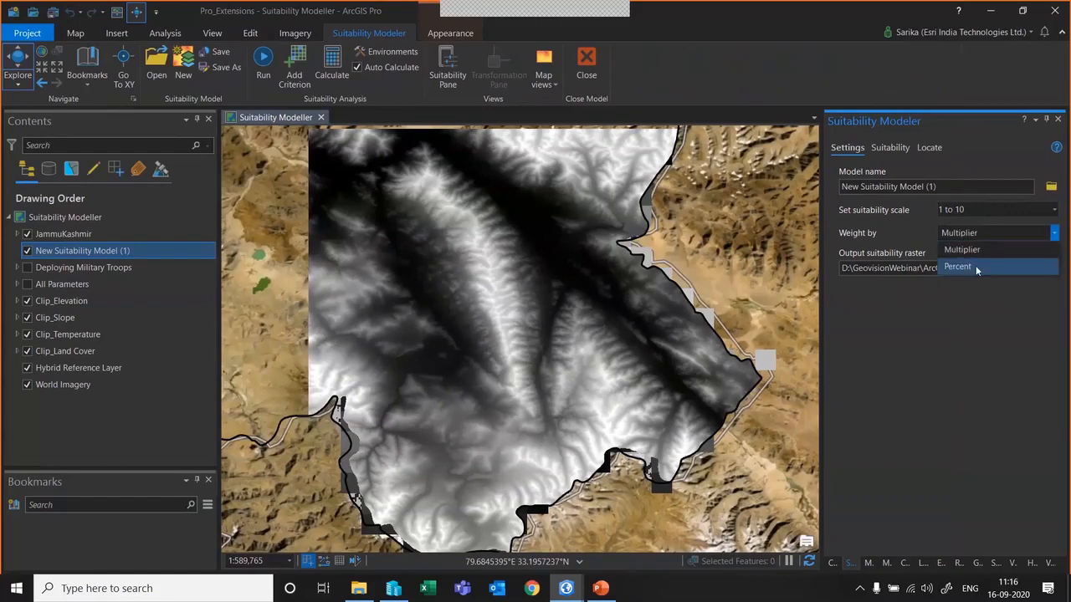
click(973, 266)
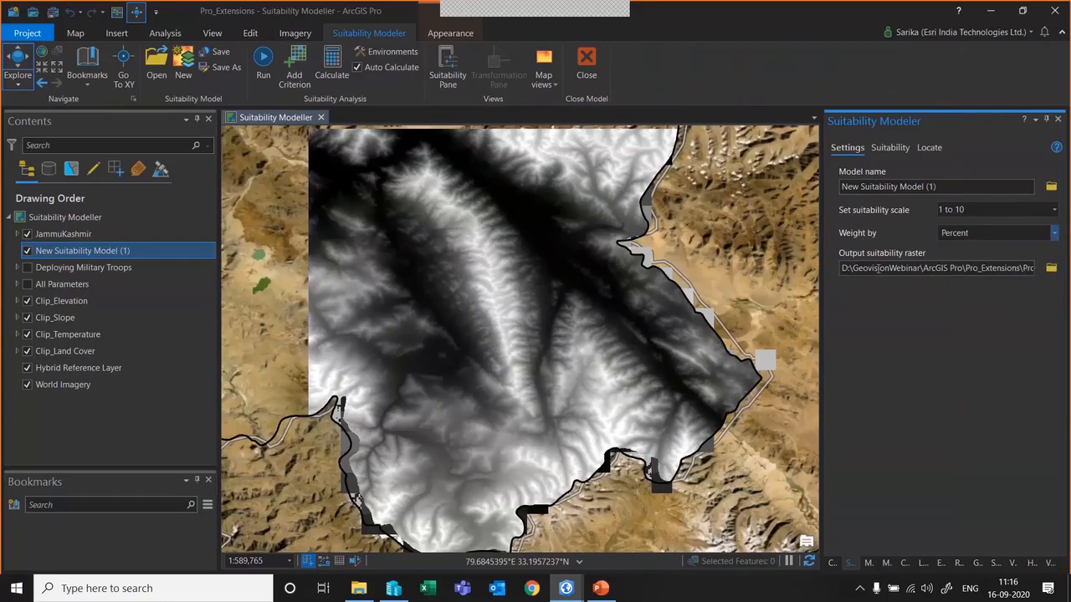
Add Clip_Elevation, Clip_Slope, Clip_Temperature and Clip_Land Cover as the suitability model's criteria rasters.
click(889, 149)
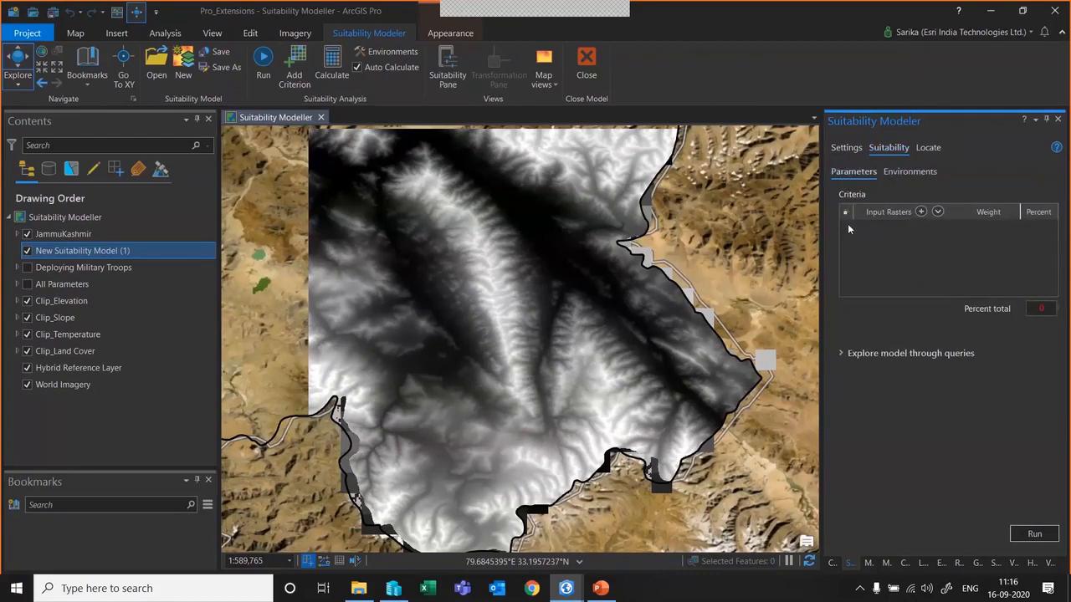
click(937, 213)
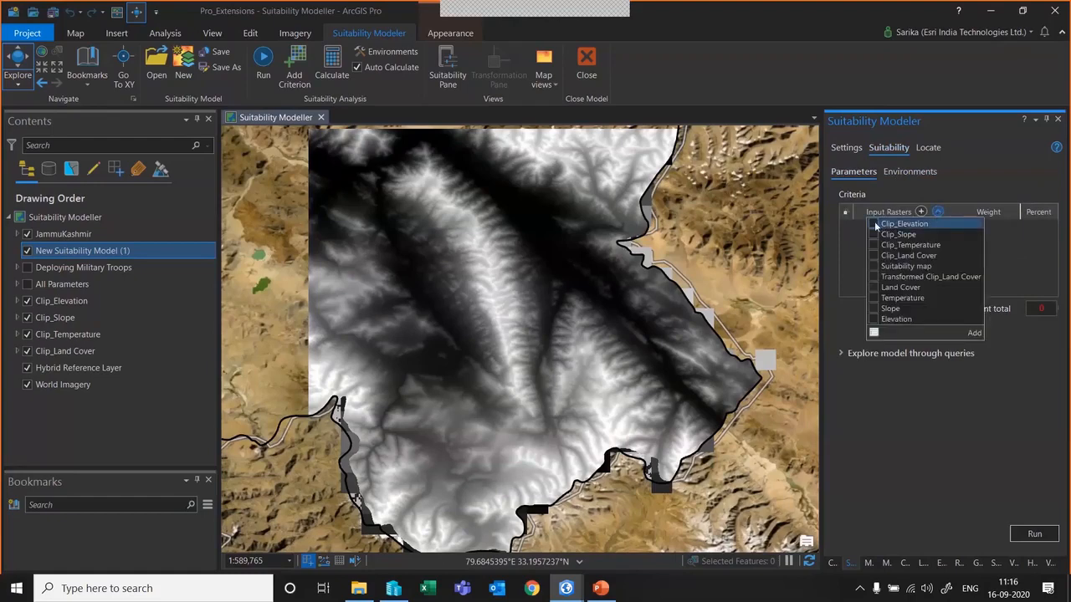
click(873, 243)
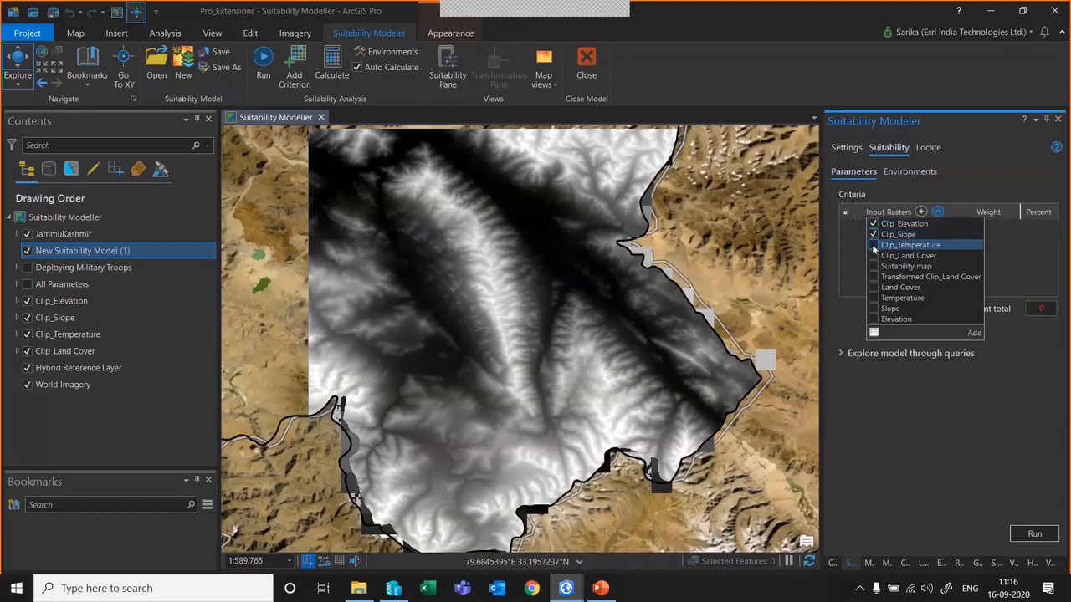
click(873, 256)
click(974, 333)
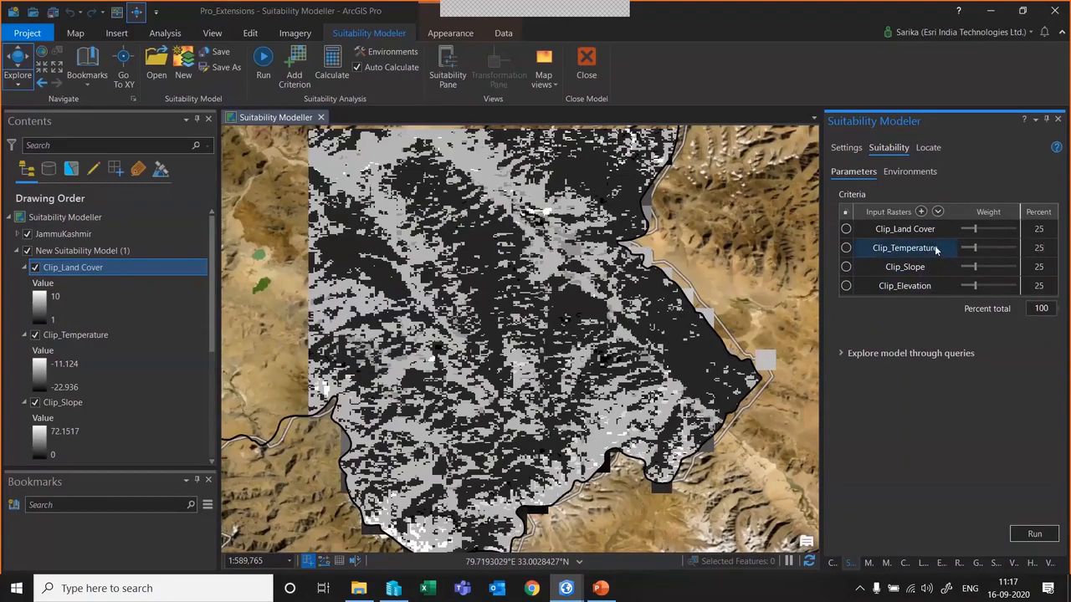
Open the transformation of the Clip_Temperature criterion and change its method to Range of Classes.
click(846, 249)
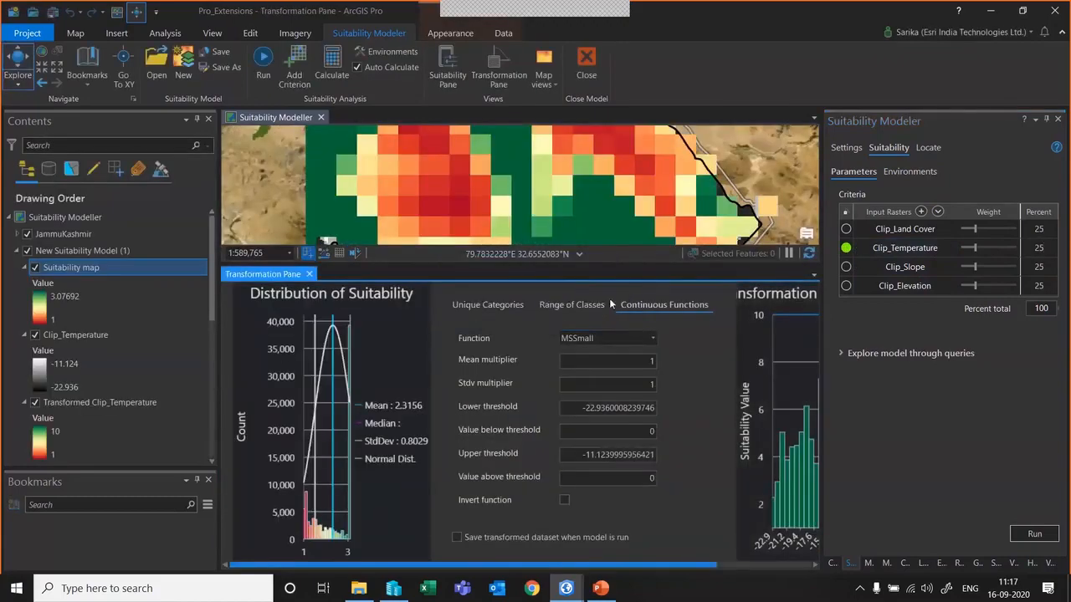
click(587, 303)
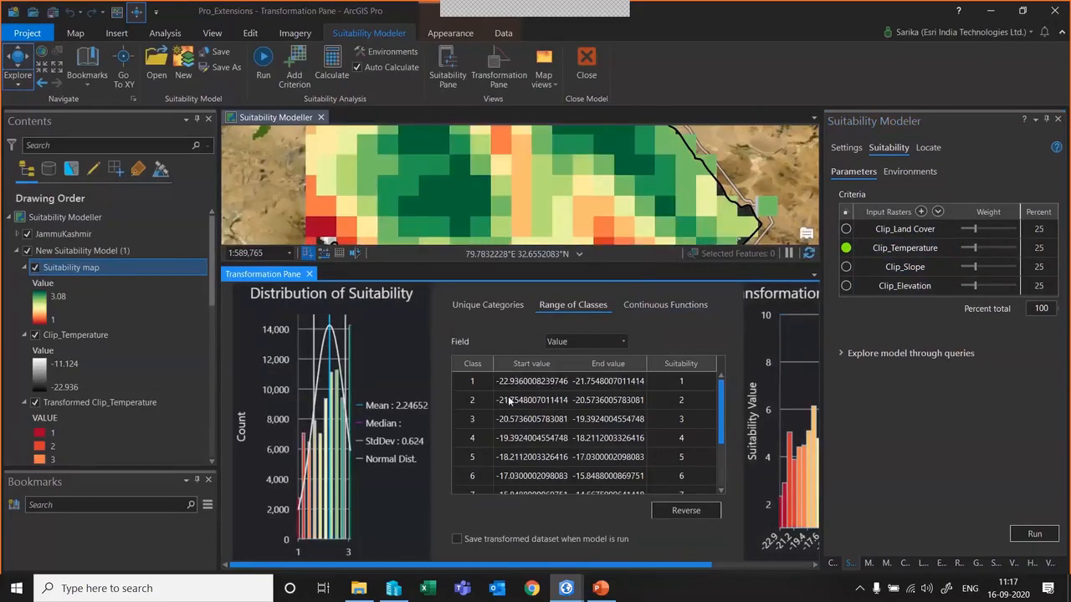
Set the suitability of class 7 in the Clip_Temperature range table to 10, then close the transformation pane.
scroll(551, 422, down, 2)
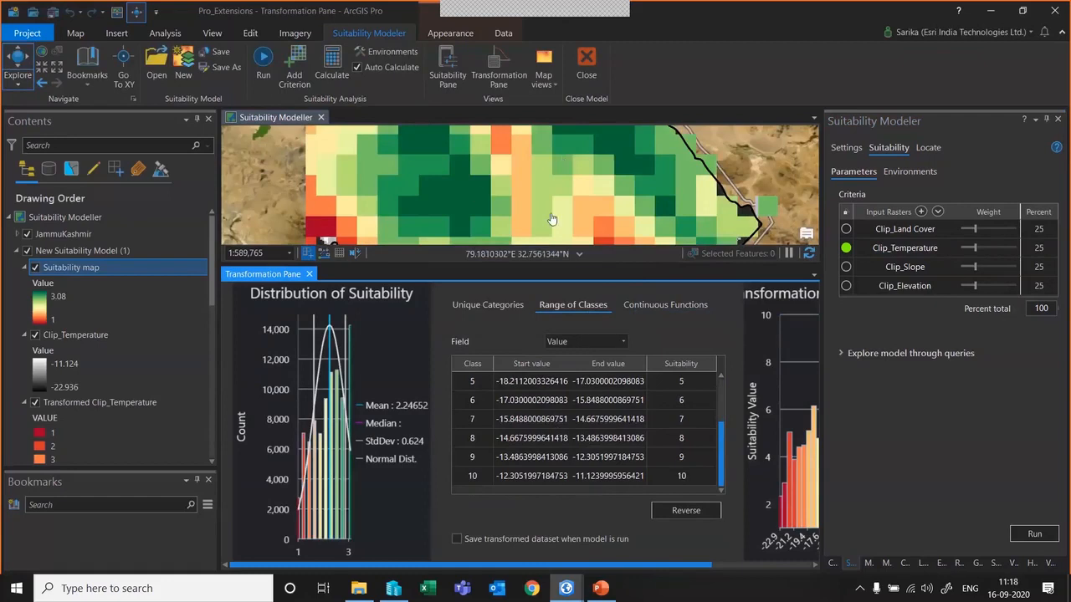
scroll(669, 447, up, 2)
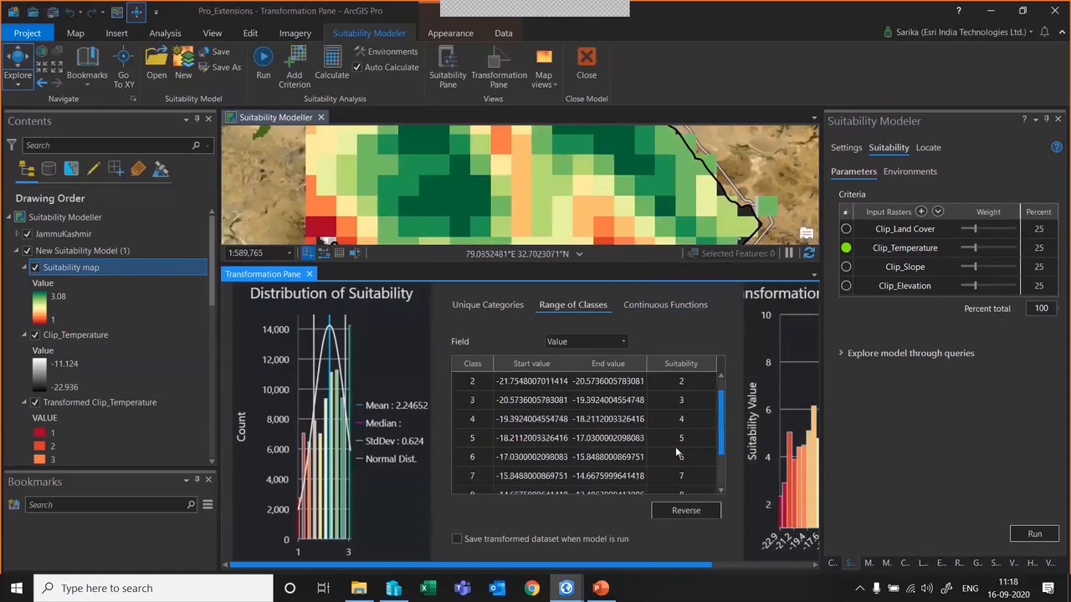
scroll(675, 437, down, 2)
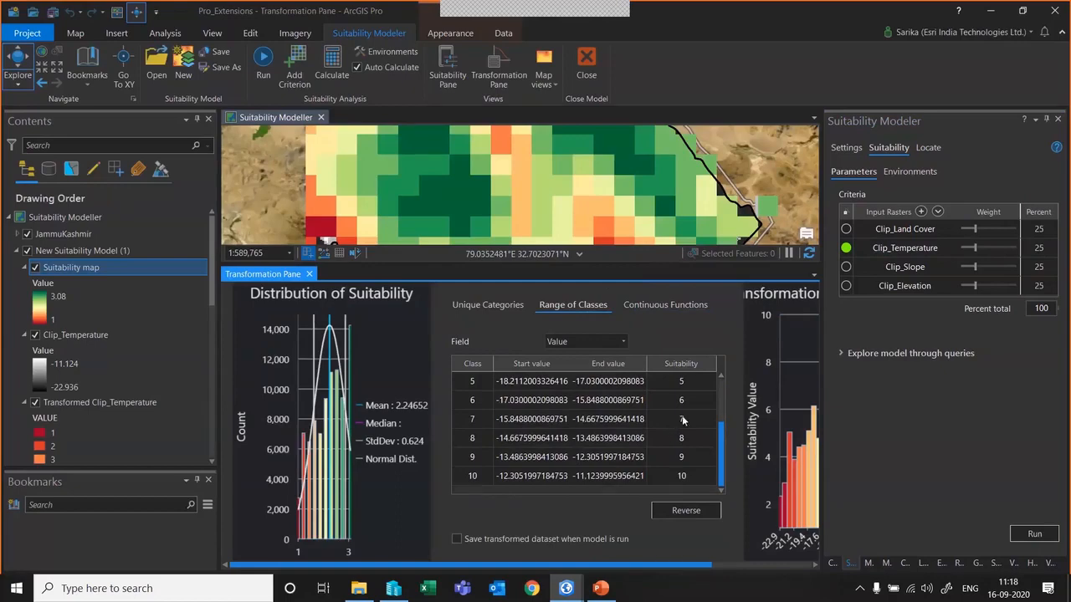
double_click(683, 419)
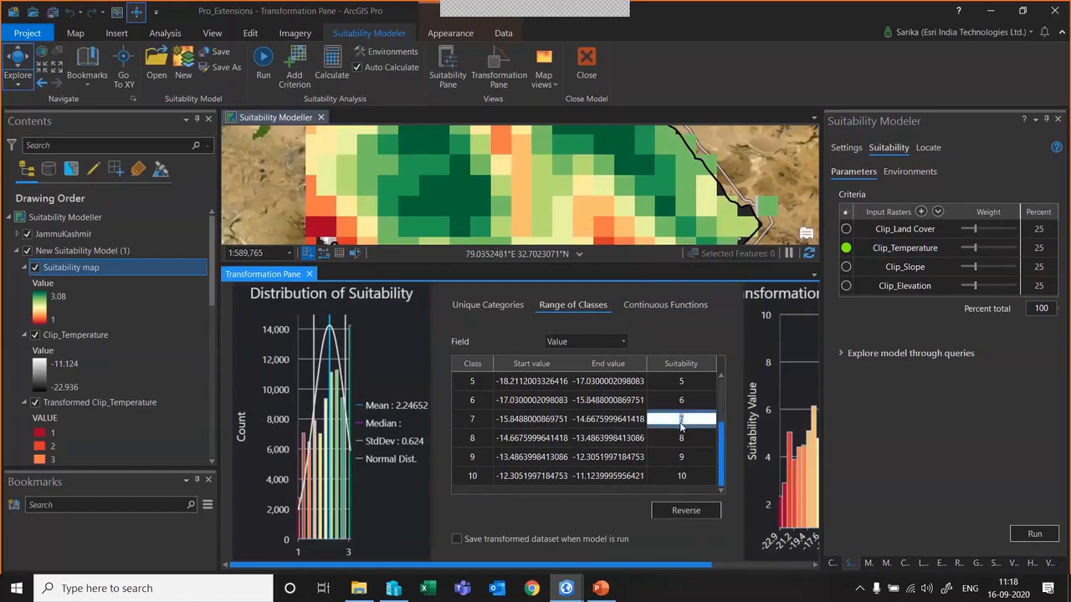
text(10)
scroll(717, 456, up, 2)
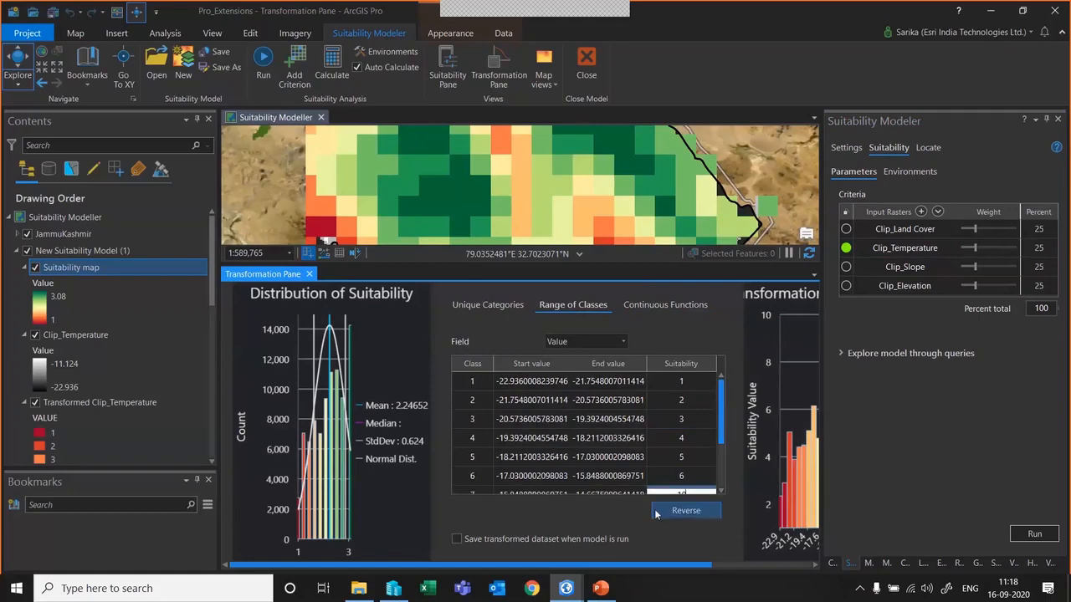
scroll(719, 426, down, 1)
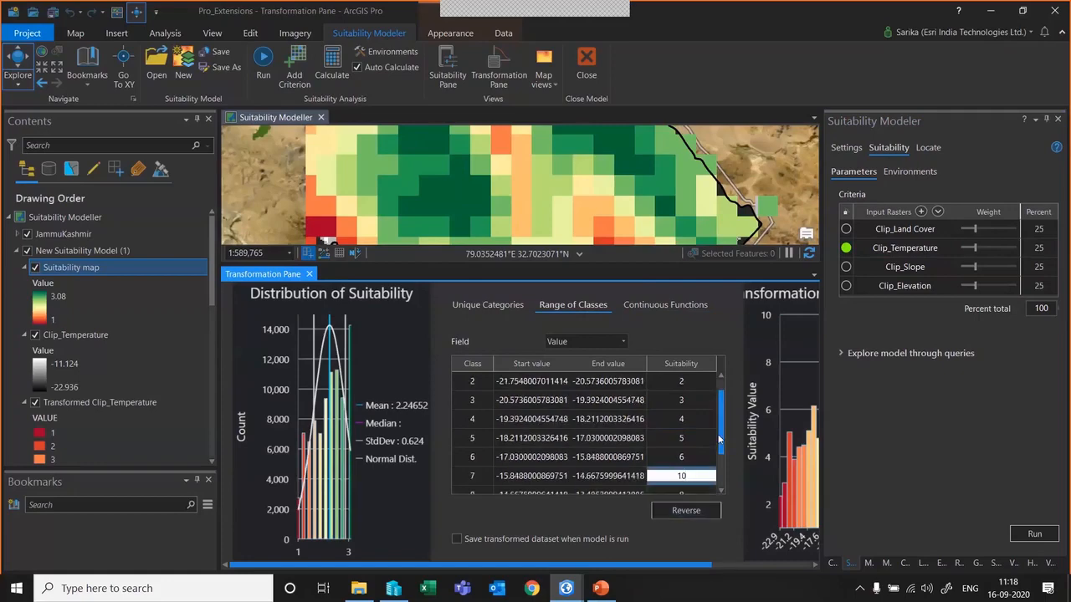
scroll(721, 438, down, 1)
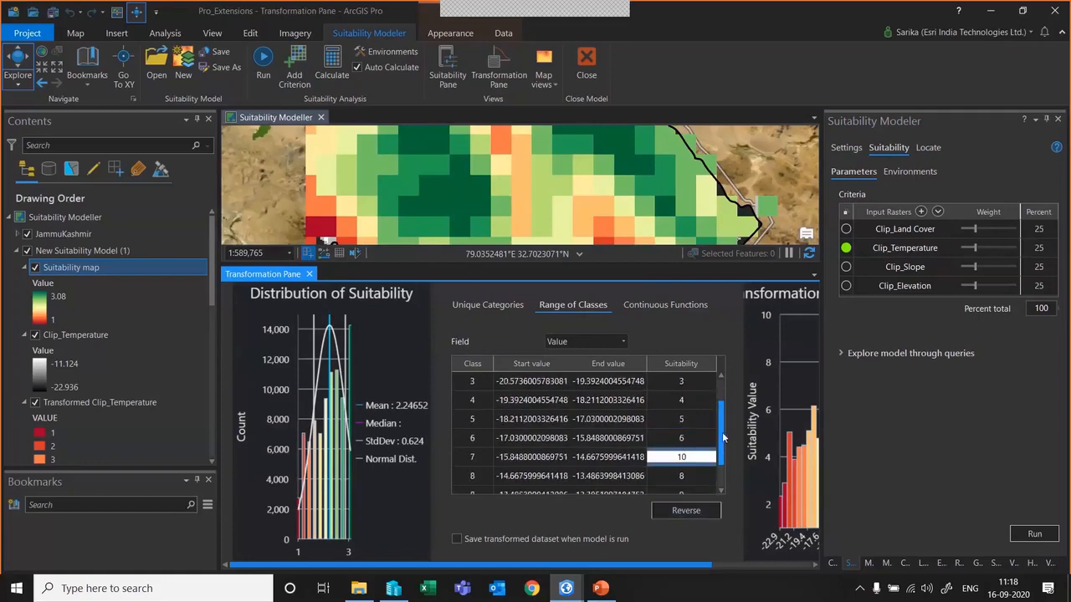
scroll(723, 441, down, 1)
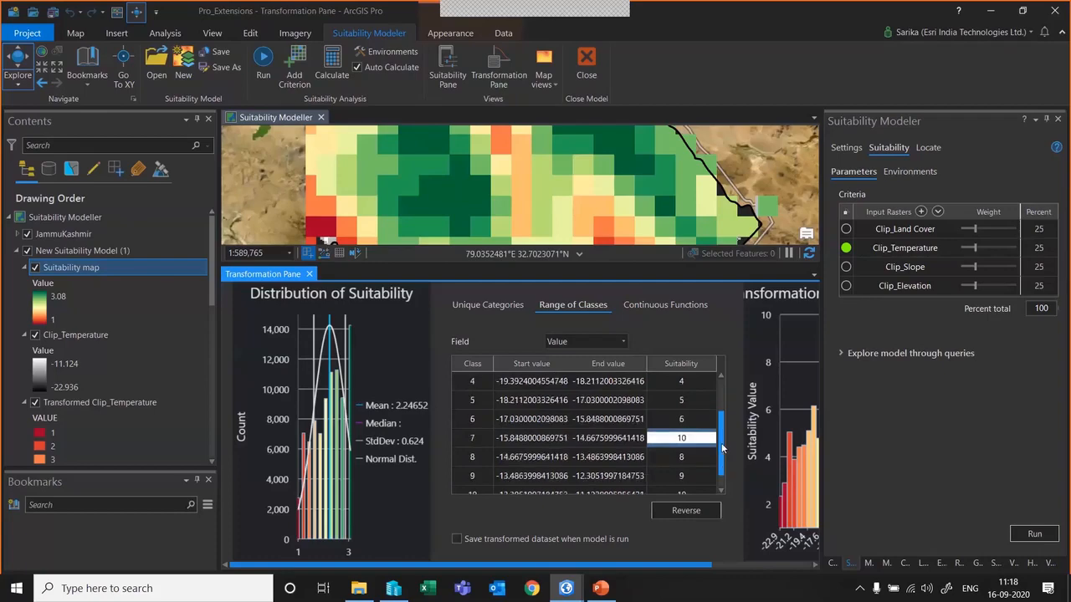
scroll(720, 456, down, 1)
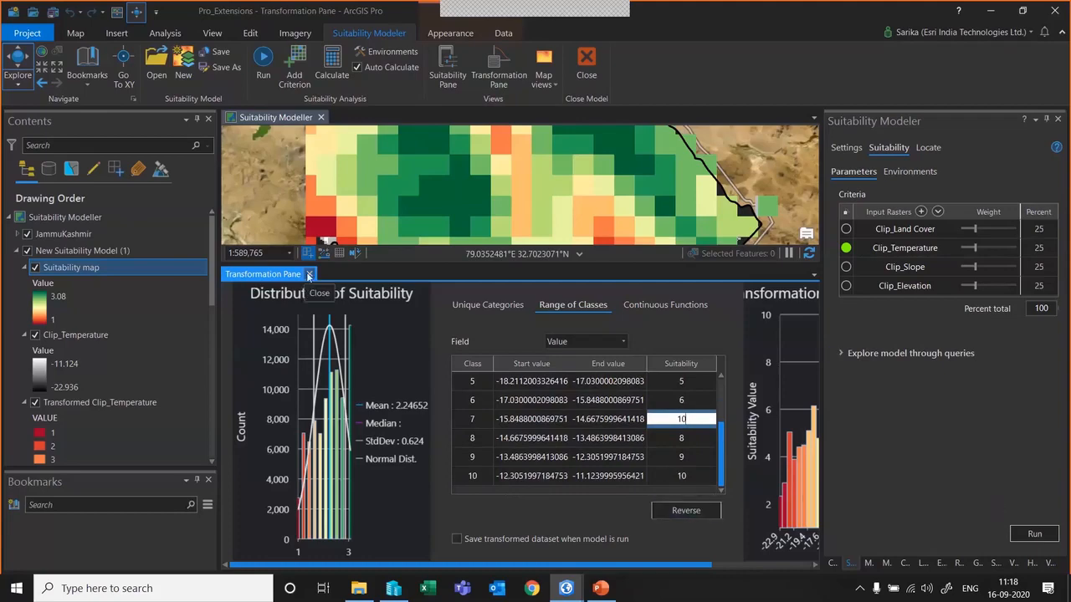
click(308, 275)
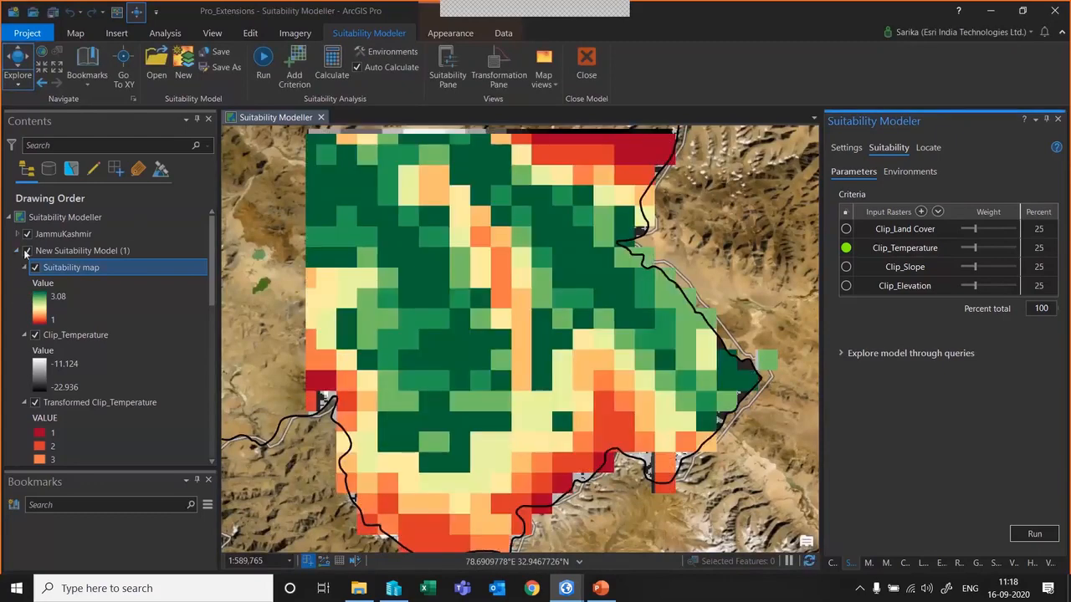
Hide and collapse the New Suitability Model (1) group, and expand the Deploying Military Troops group.
click(27, 250)
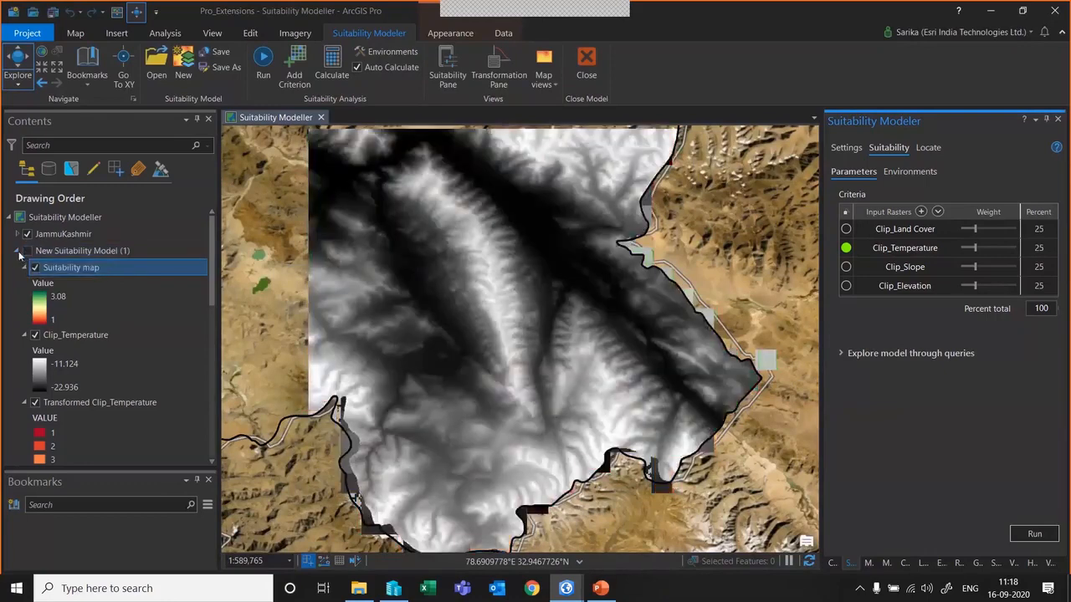
click(17, 251)
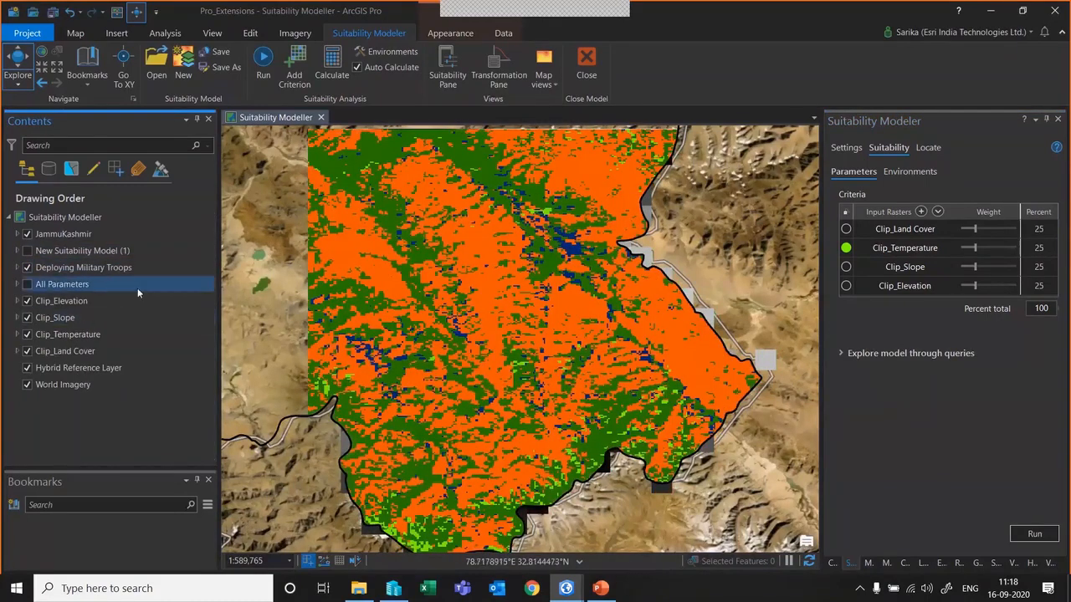
click(15, 270)
Examine the legend classes of the Deploying Military Troops suitability map against the colours on the map.
click(64, 290)
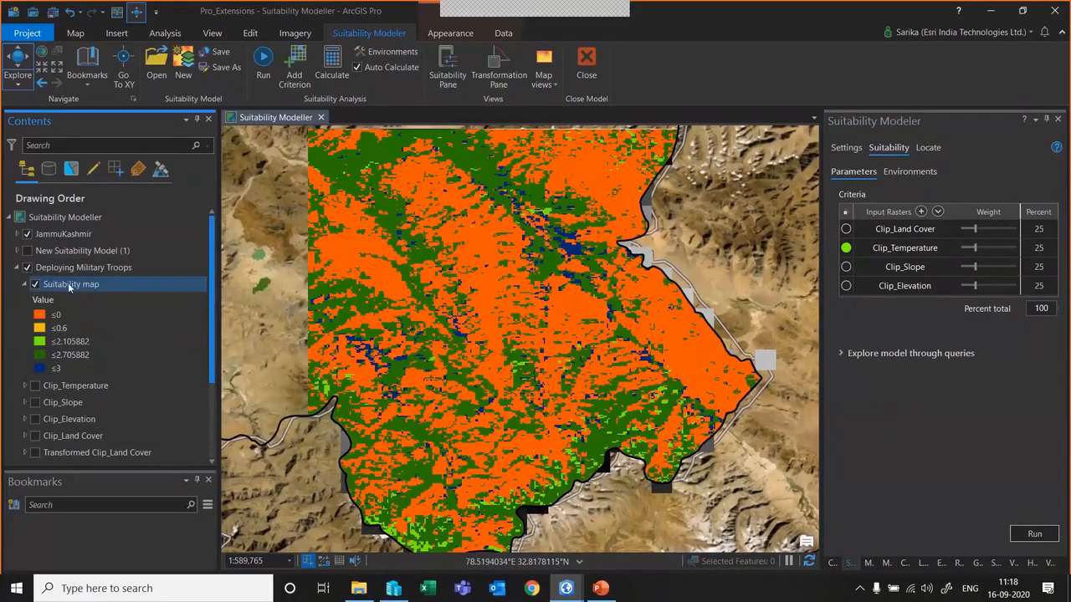
click(55, 315)
click(45, 356)
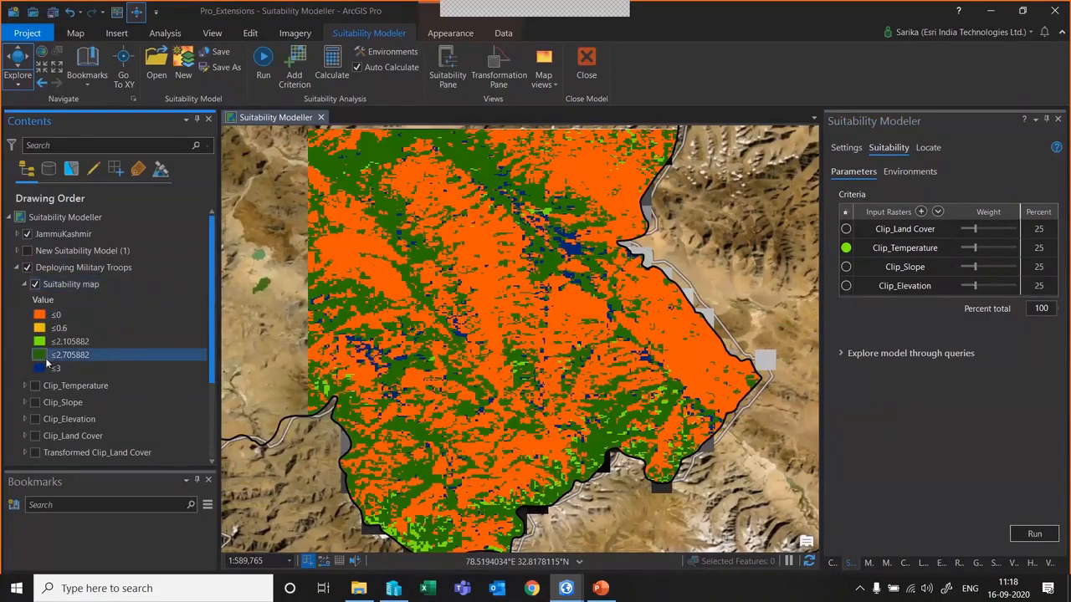
click(55, 368)
click(47, 307)
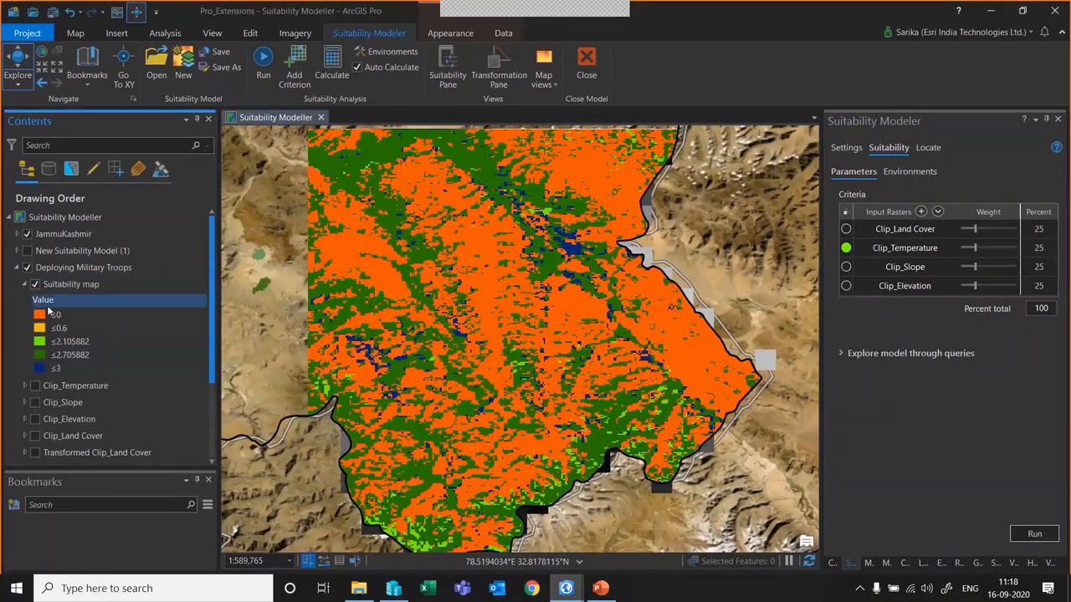
click(50, 315)
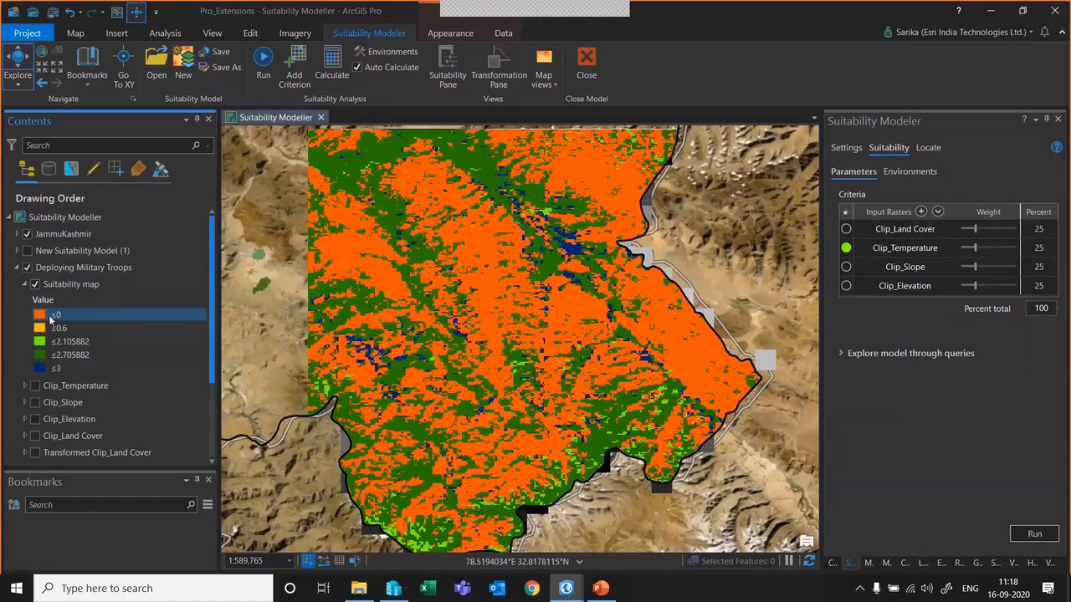
click(58, 341)
click(54, 369)
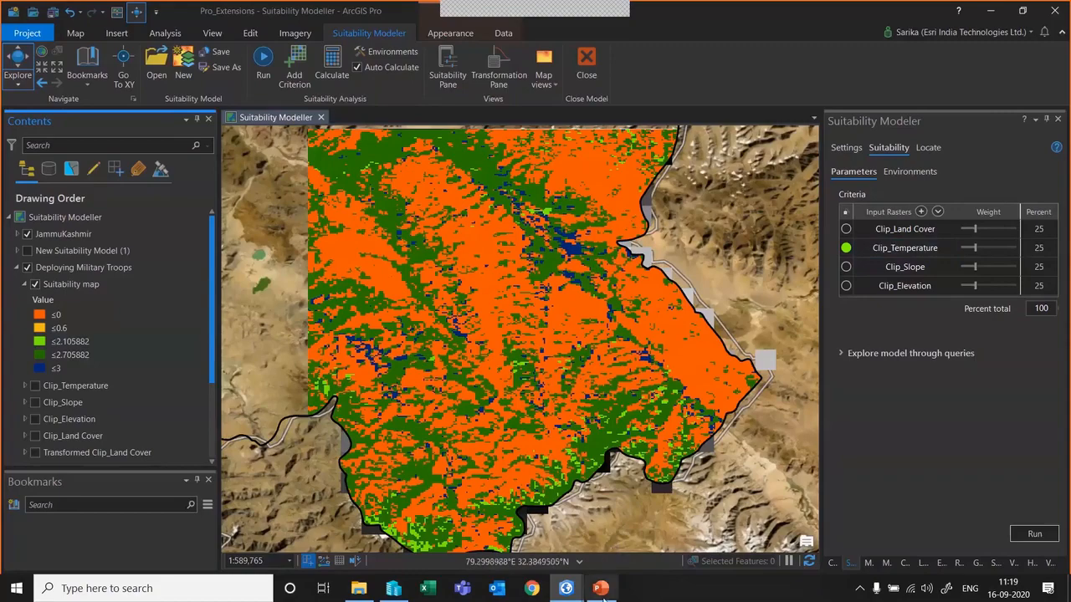
Switch to the Extensions_Webinar PowerPoint presentation, start the slide show from the Demo slide and advance to the first bullet of Geostatistical Analysis.
mouse_move(604, 591)
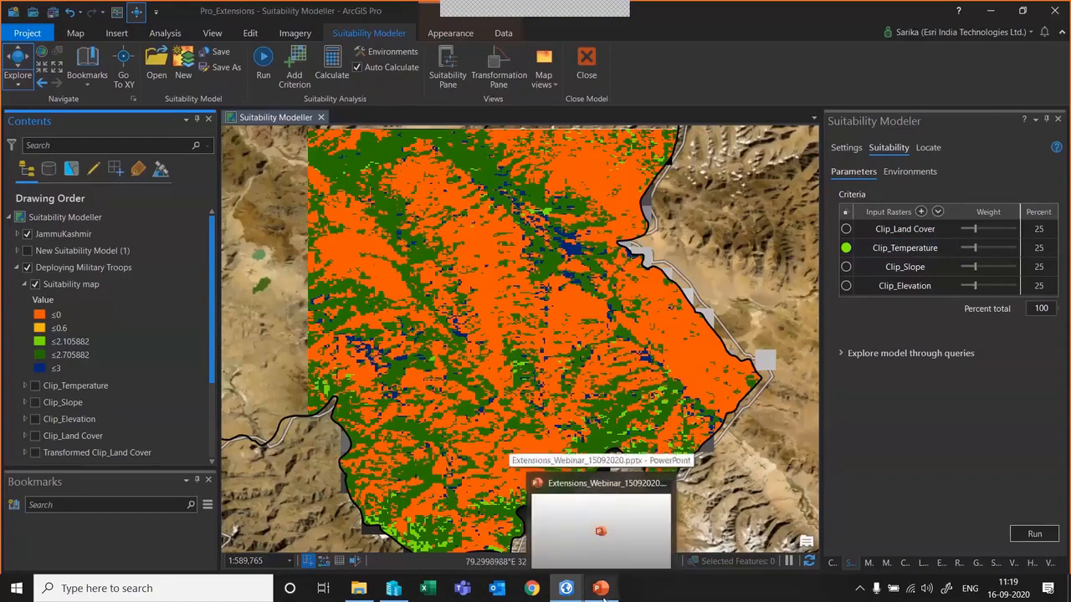
click(603, 590)
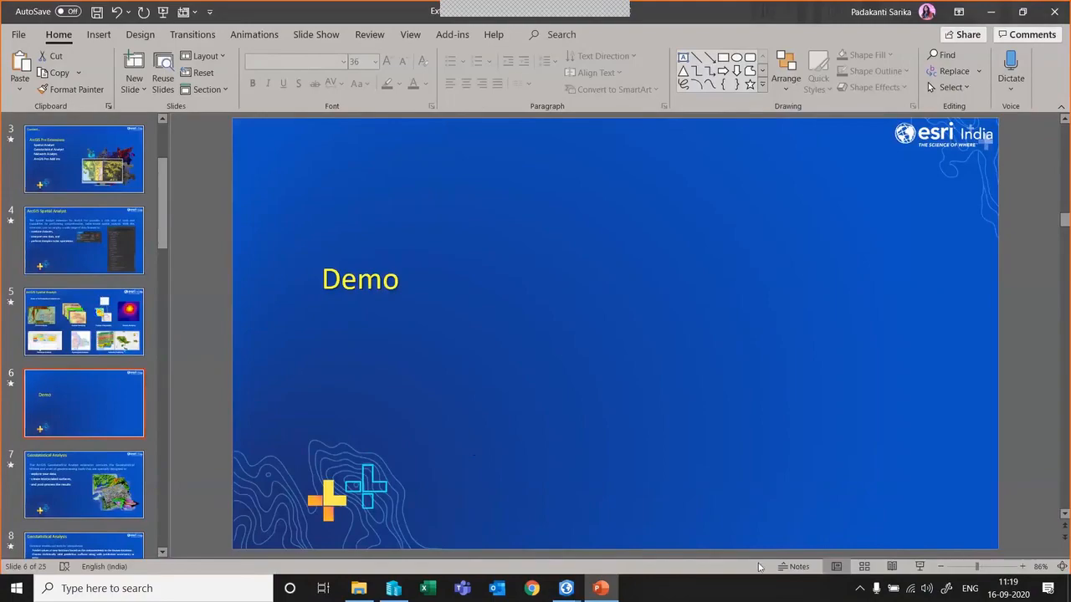
click(919, 566)
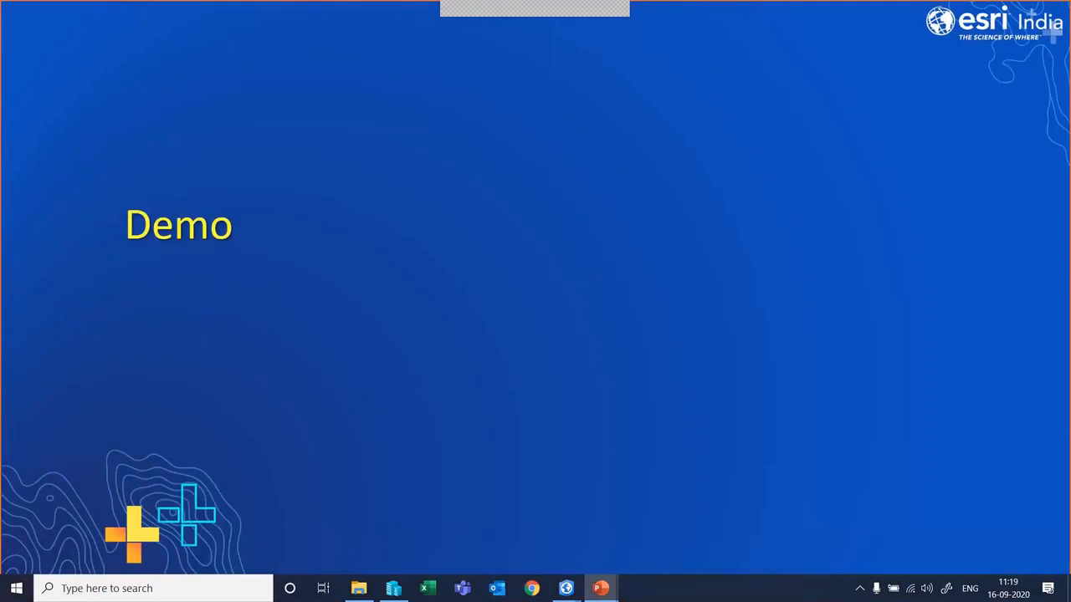
key(Right)
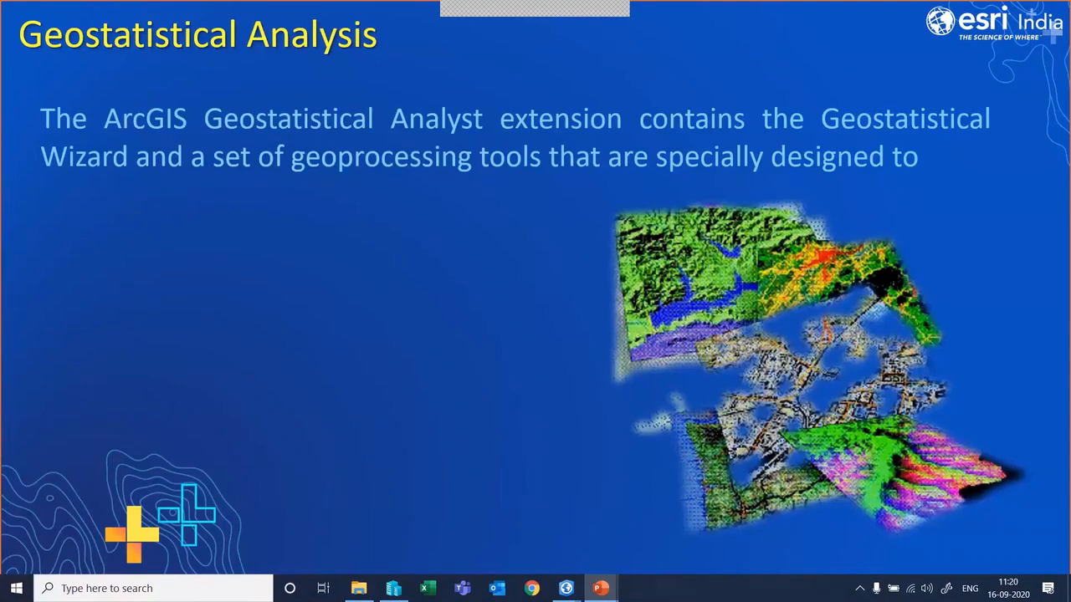
key(Right)
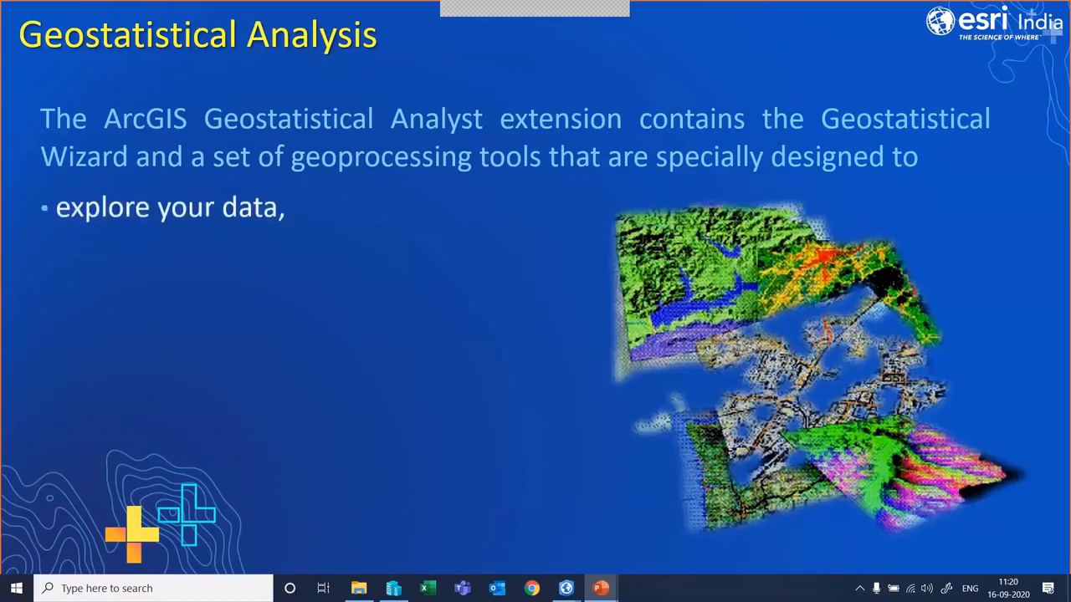
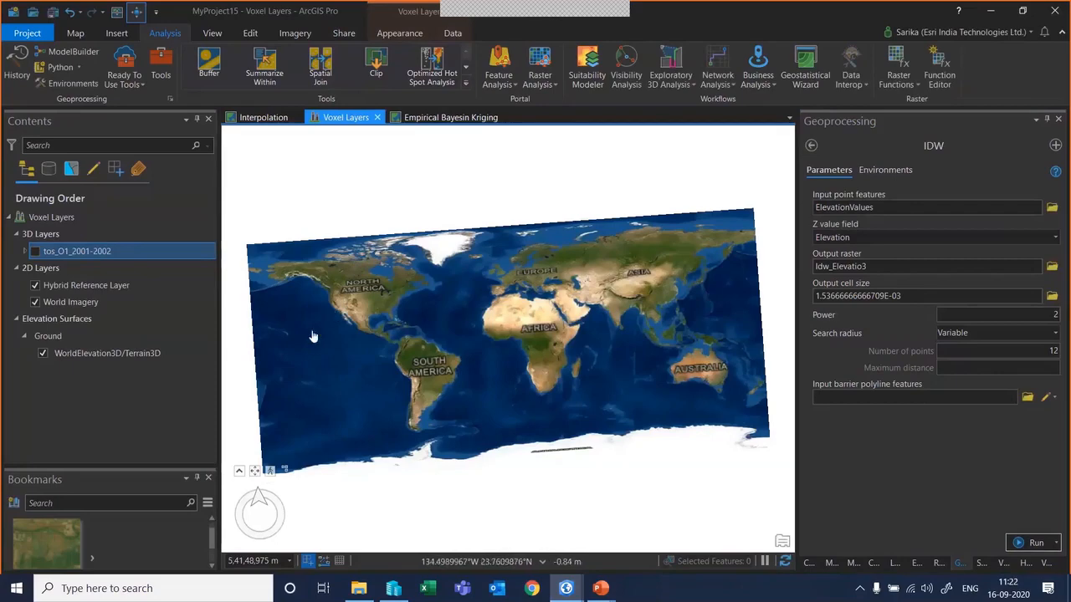
Add a multidimensional voxel layer from tos_O1_2001-2002.nc to the Voxel Layers scene, using the continuous Sea Surface Temperature variable.
click(77, 34)
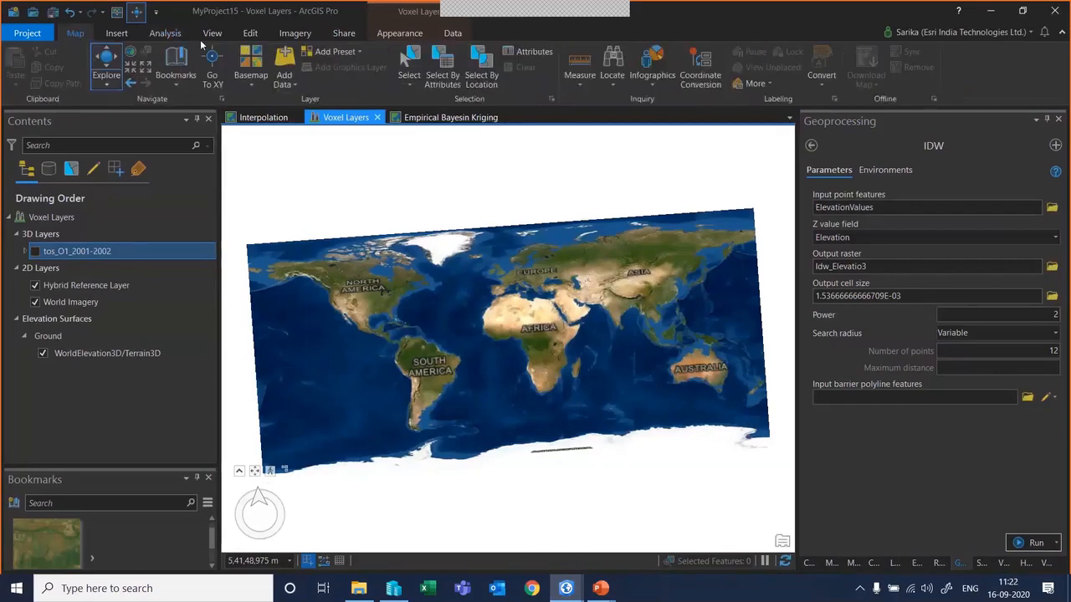
click(287, 84)
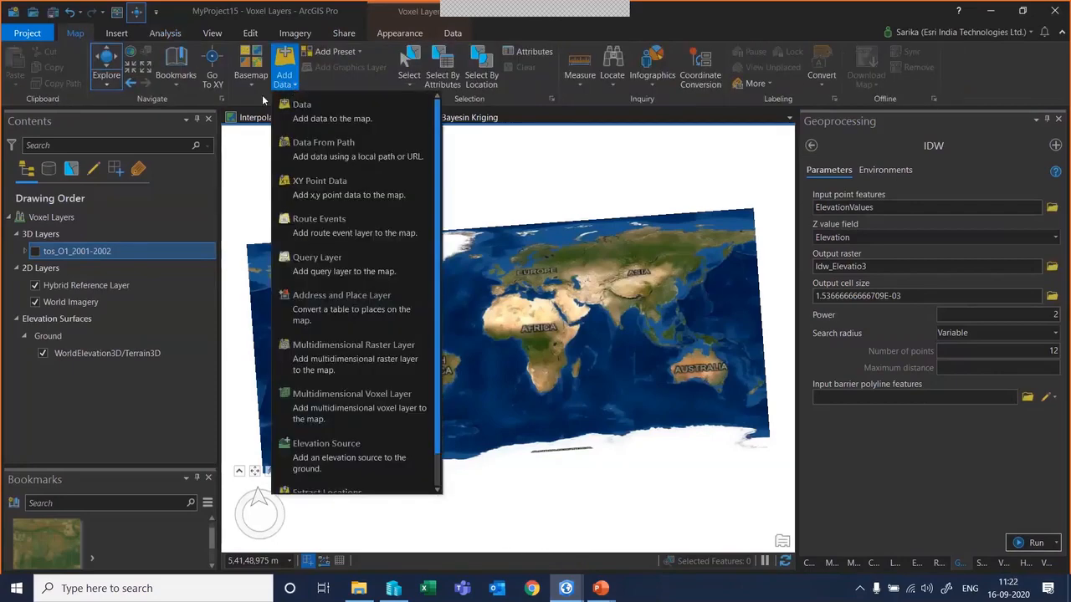
click(326, 406)
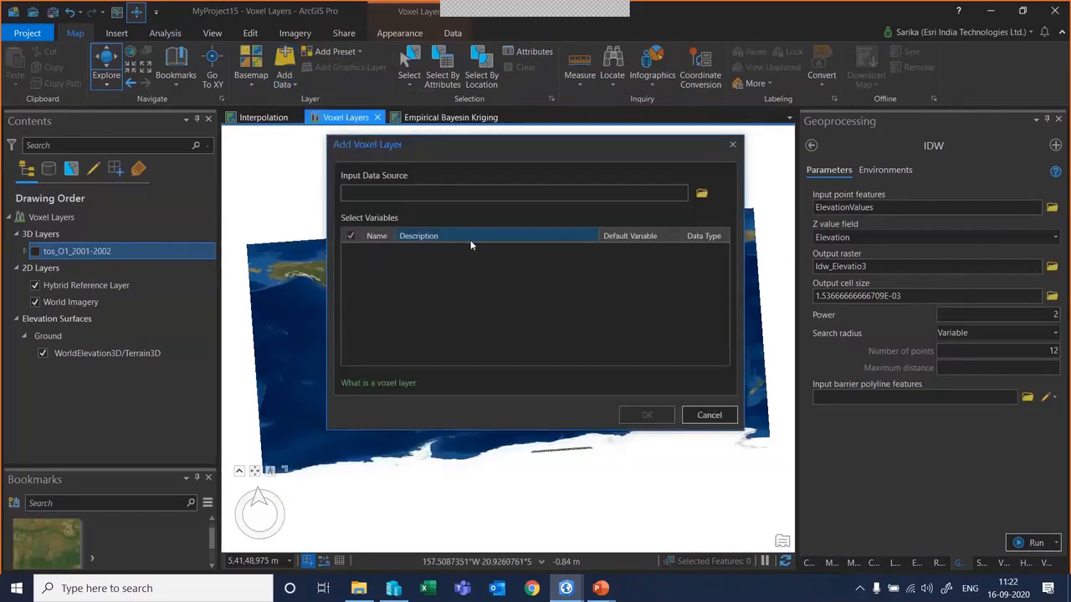
click(702, 193)
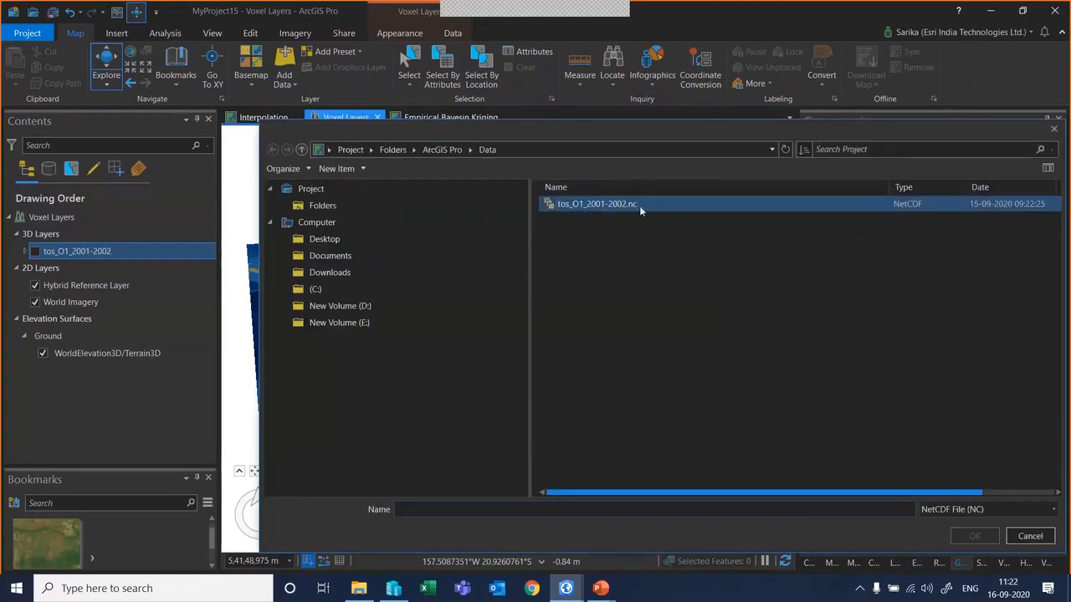
click(639, 206)
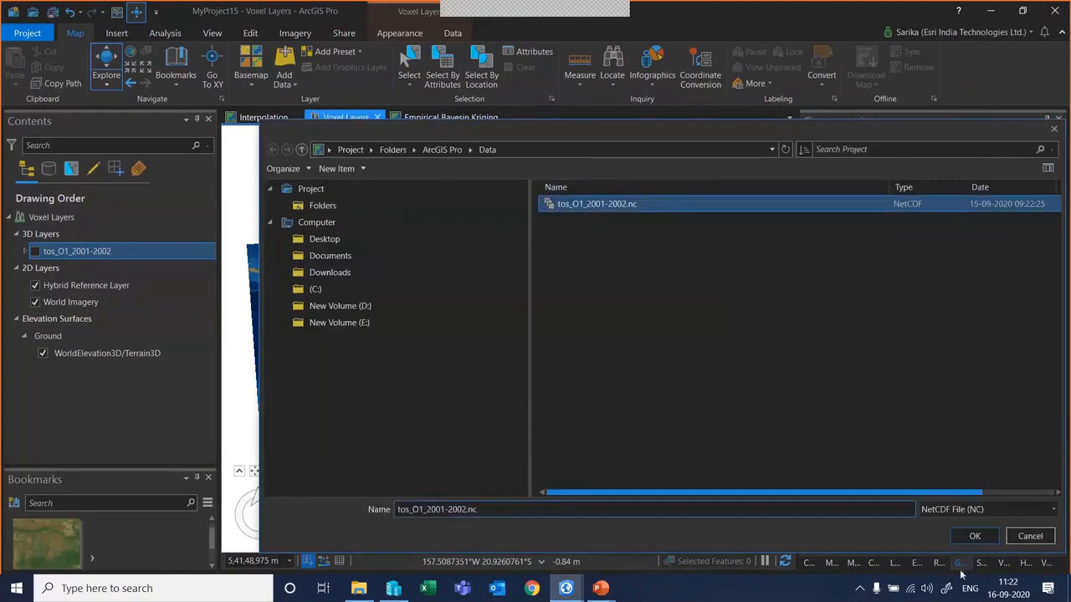
click(974, 536)
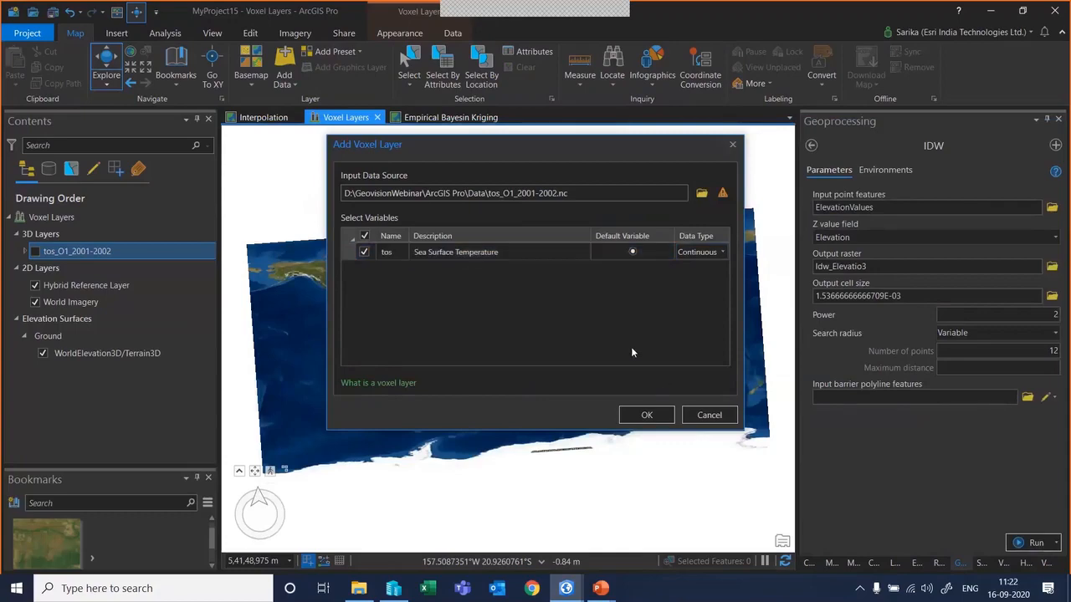
click(647, 415)
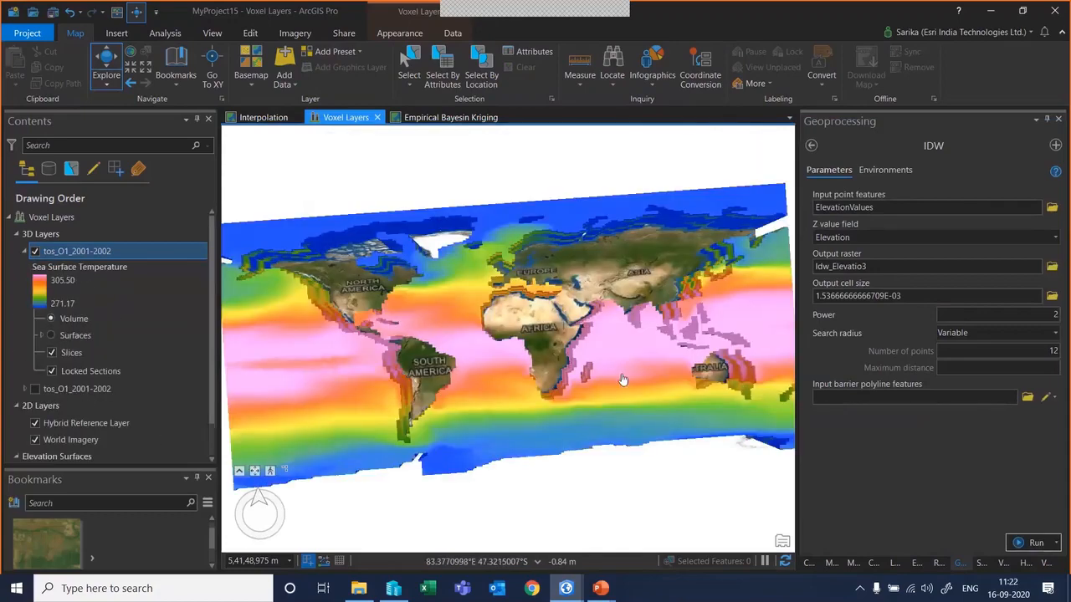
Examine the new sea surface temperature voxel volume in 3D, from its side face and from above.
drag(384, 387, 453, 201)
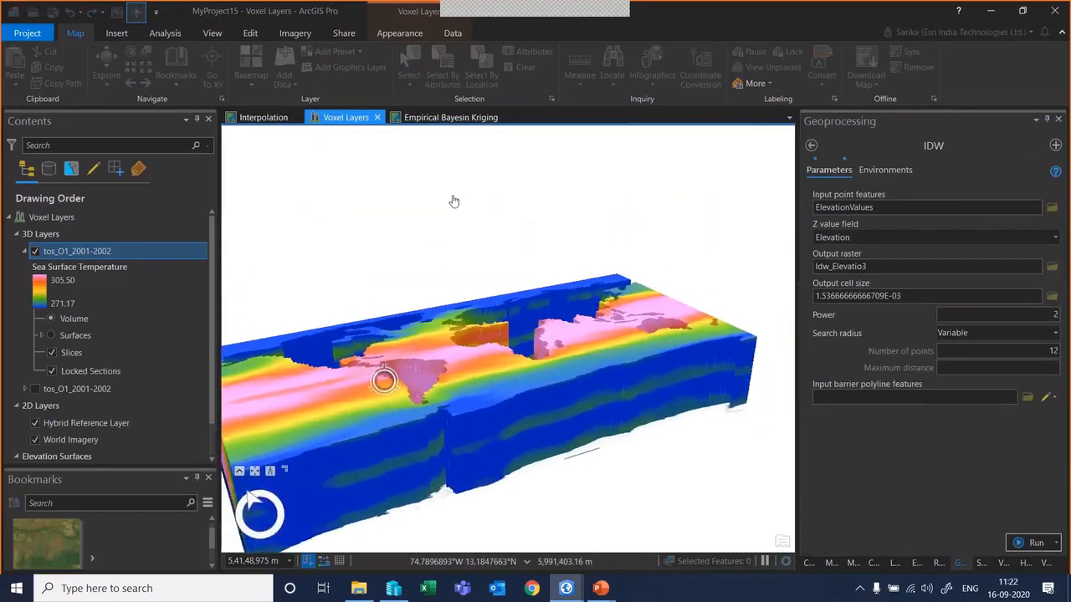
click(76, 251)
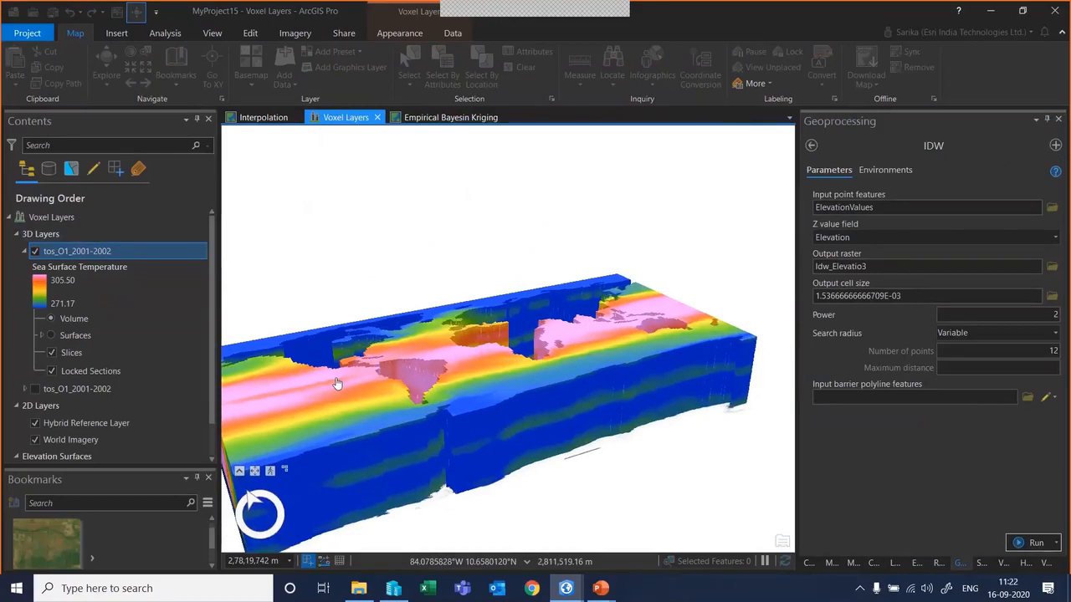
scroll(335, 383, down, 1)
scroll(345, 388, up, 3)
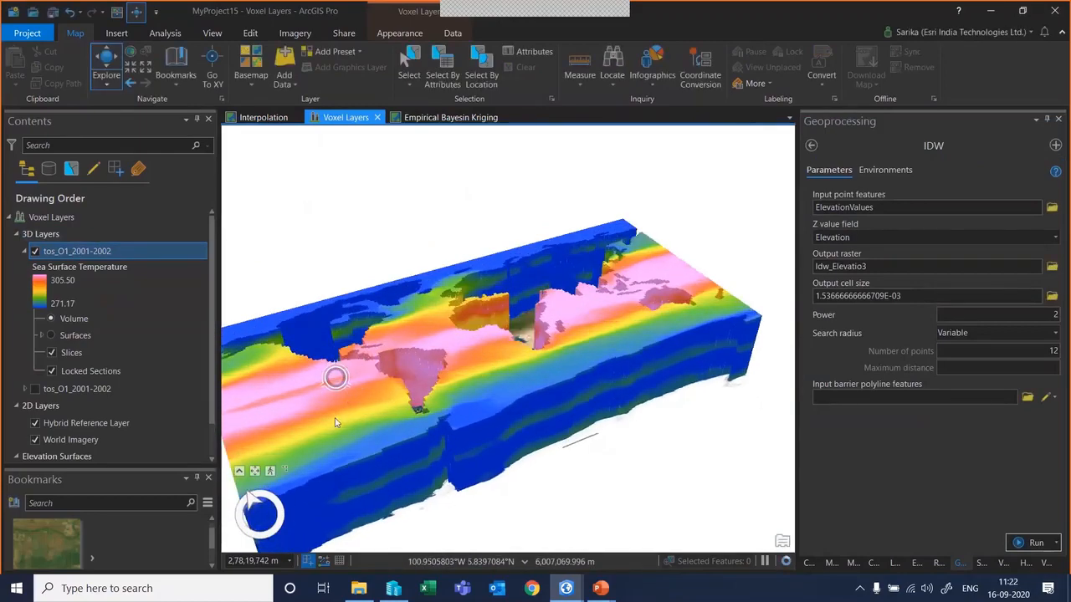
scroll(303, 460, down, 2)
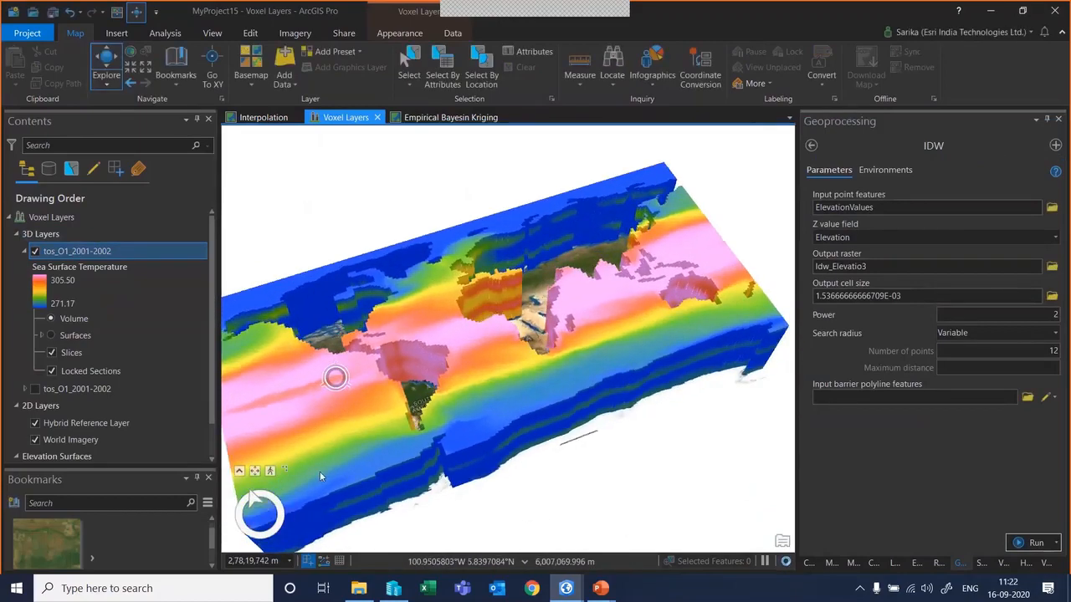
scroll(393, 422, up, 1)
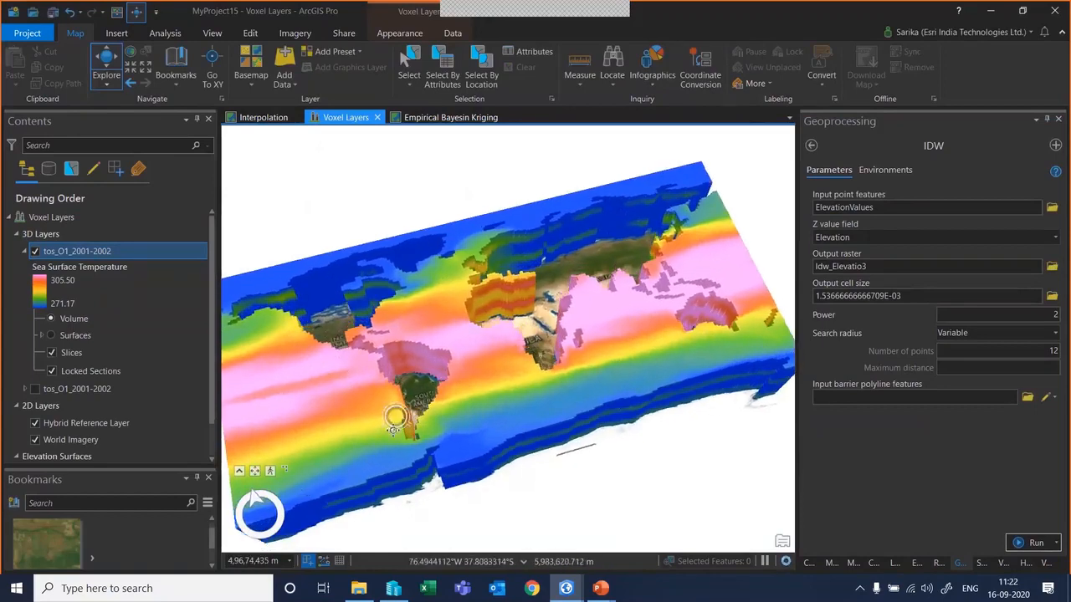
Display the visible tos_O1_2001-2002 layer as surfaces and create a Sea Surface Temperature isosurface at a value of about 281.89.
scroll(393, 423, down, 1)
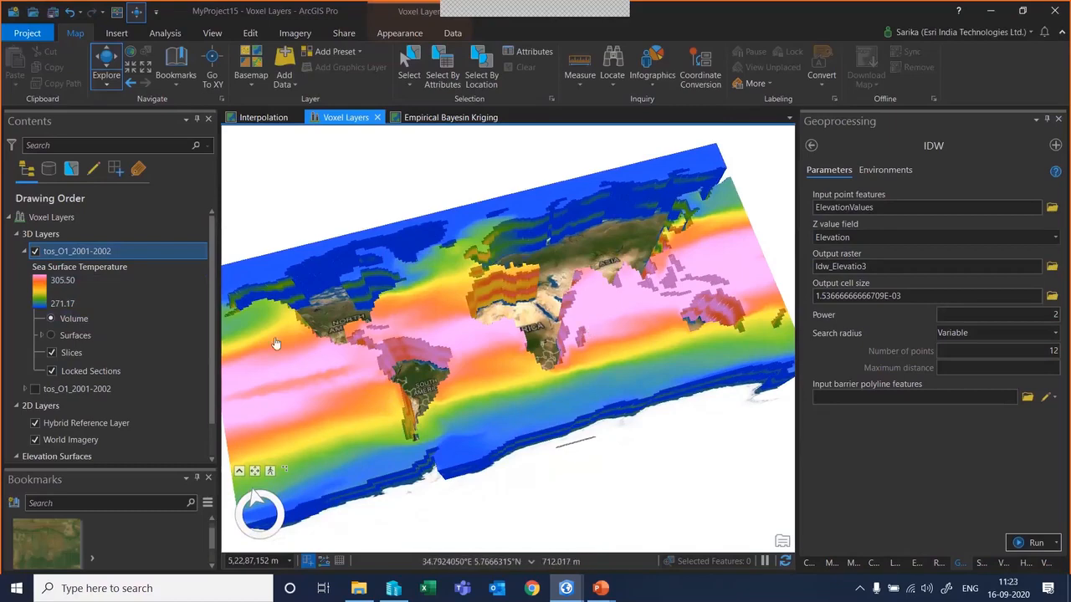
click(51, 336)
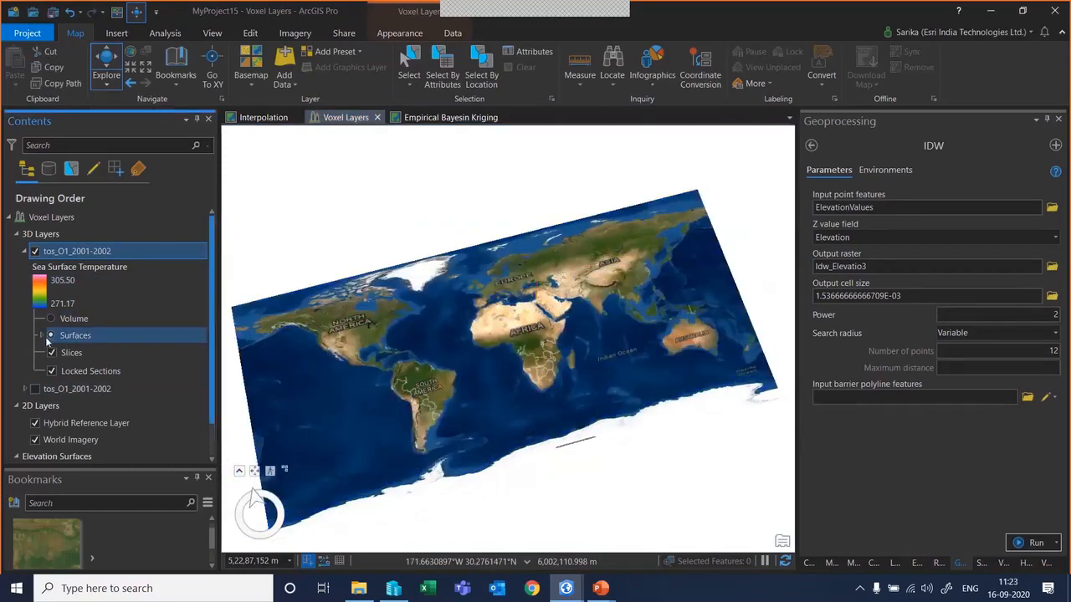
click(42, 337)
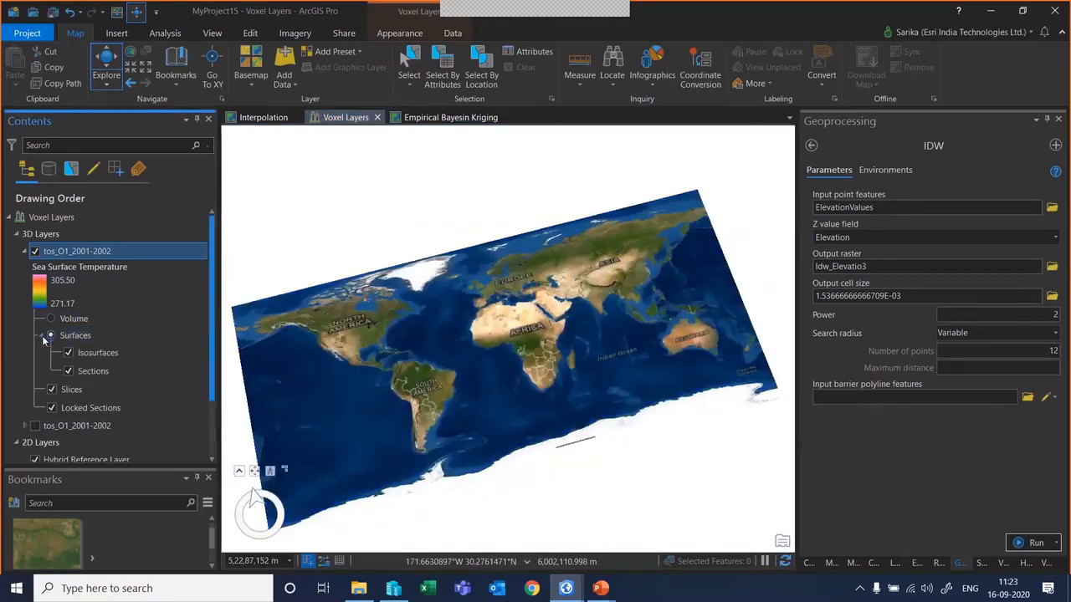
right_click(98, 358)
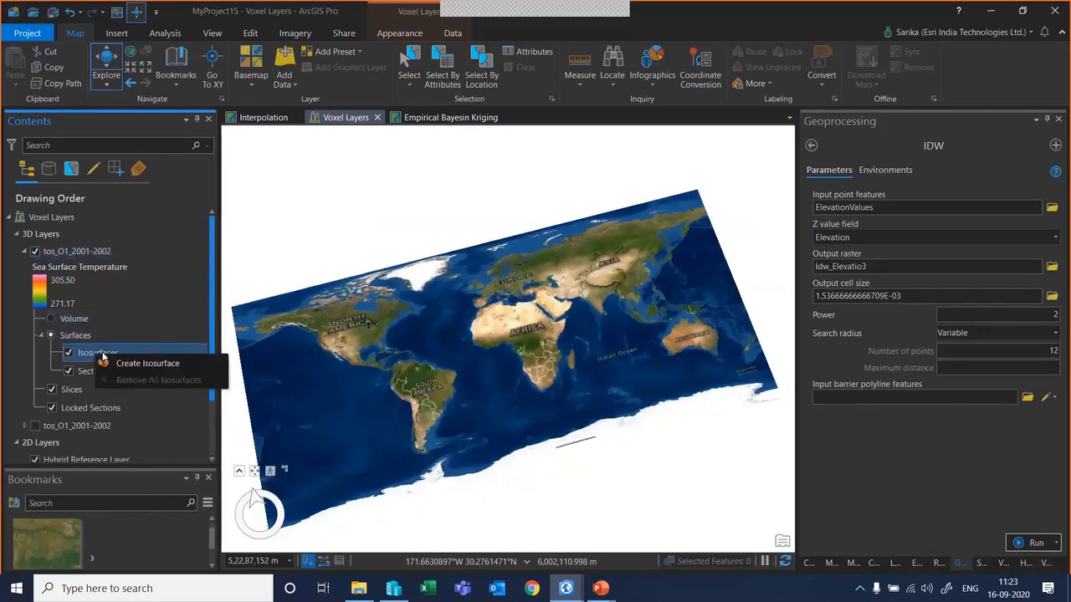
click(126, 363)
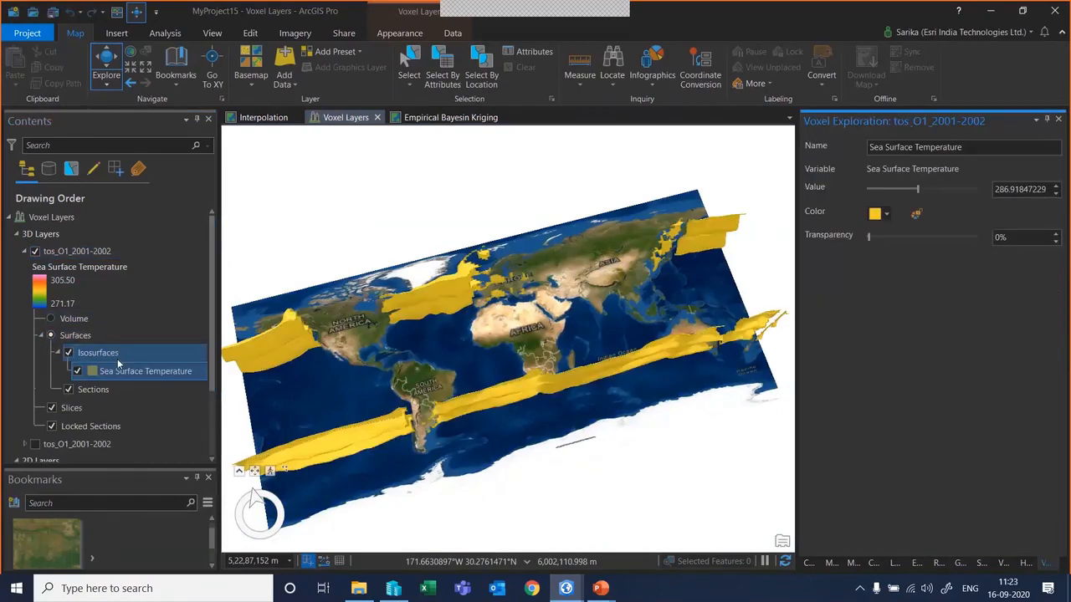
click(354, 265)
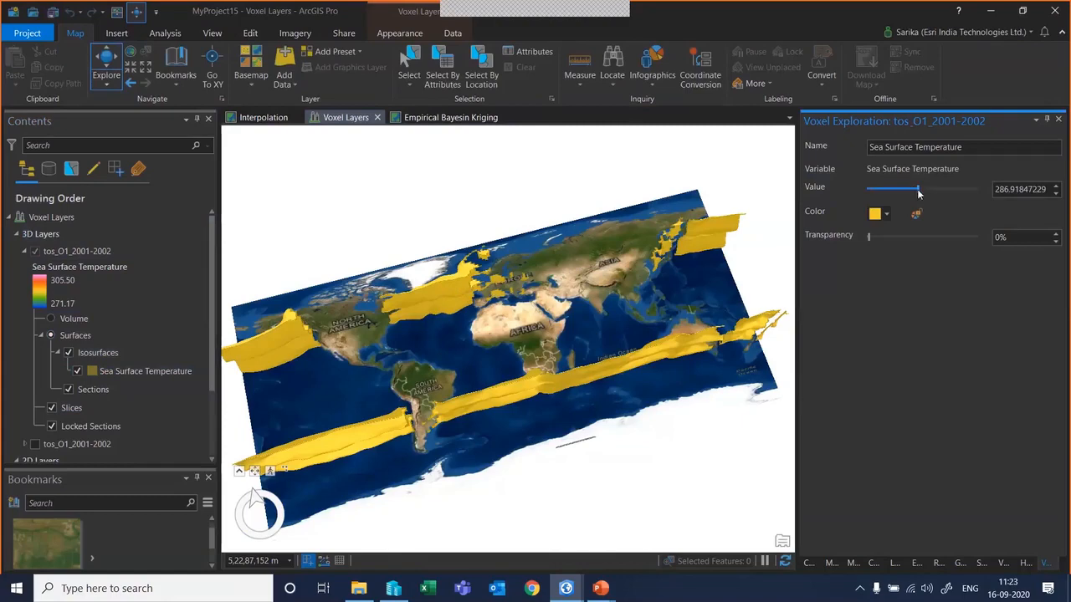
mouse_move(917, 192)
mouse_down()
mouse_move(870, 189)
mouse_move(965, 191)
mouse_move(877, 182)
mouse_move(902, 188)
mouse_up()
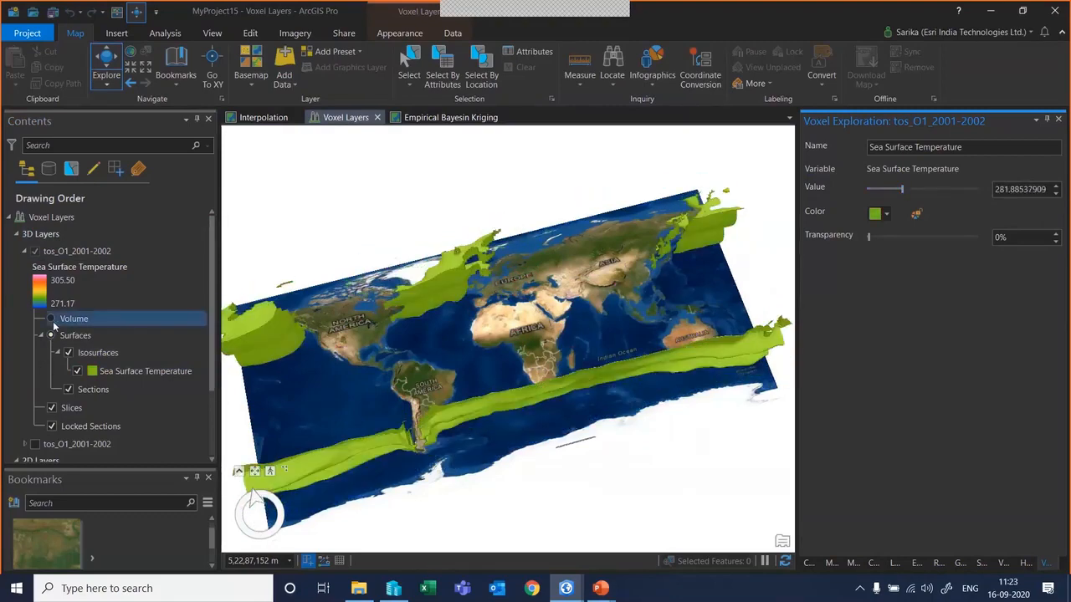
Hide the tos_O1_2001-2002 layer holding the isosurface, show the other tos_O1_2001-2002 layer instead and expand its contents.
scroll(70, 360, down, 1)
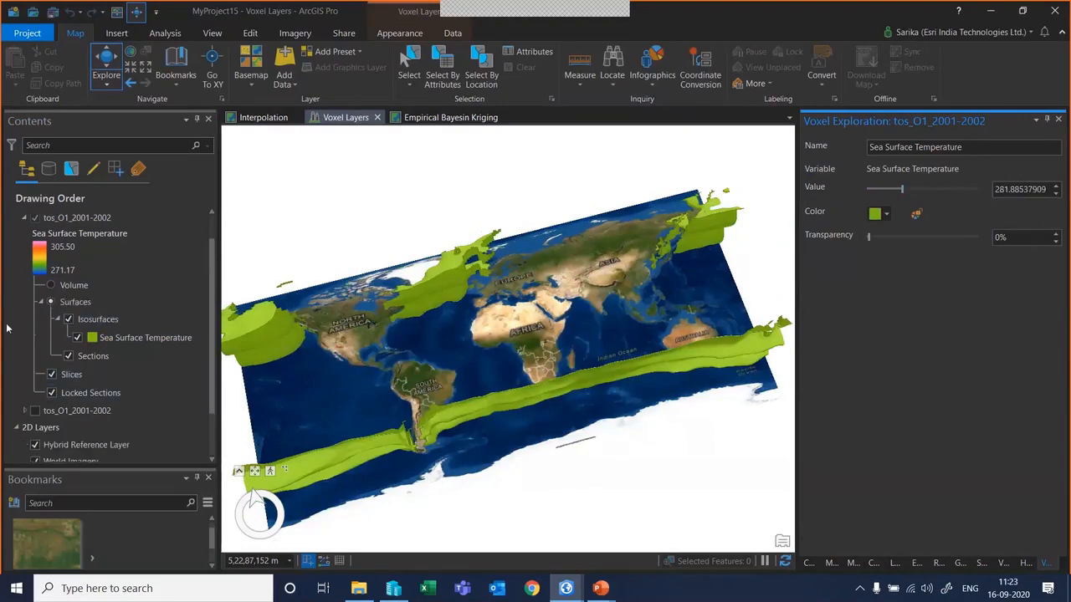
click(34, 217)
click(35, 410)
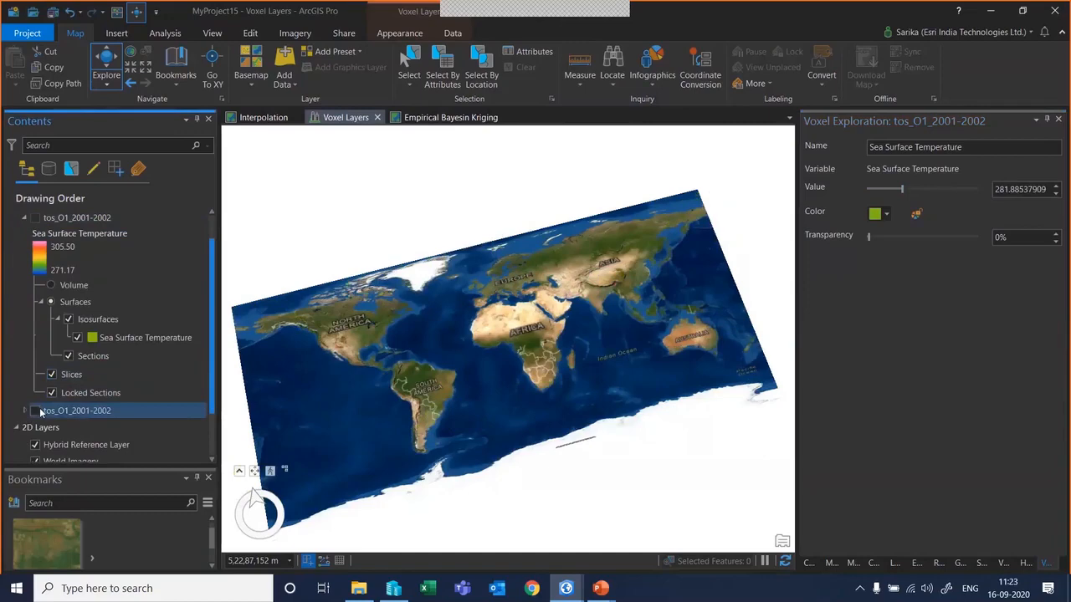
click(24, 218)
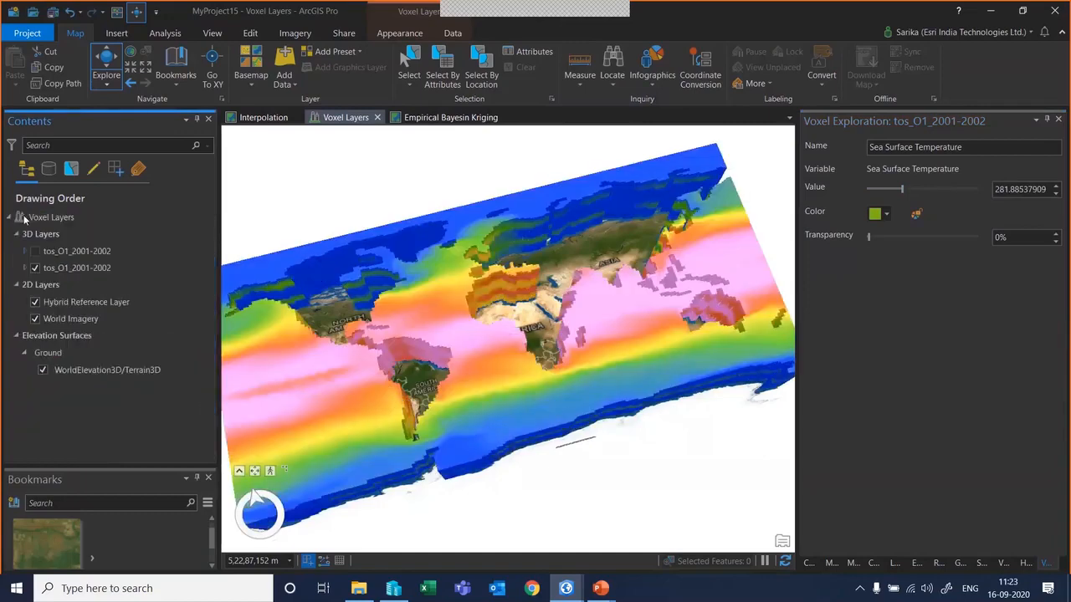
click(31, 267)
click(26, 267)
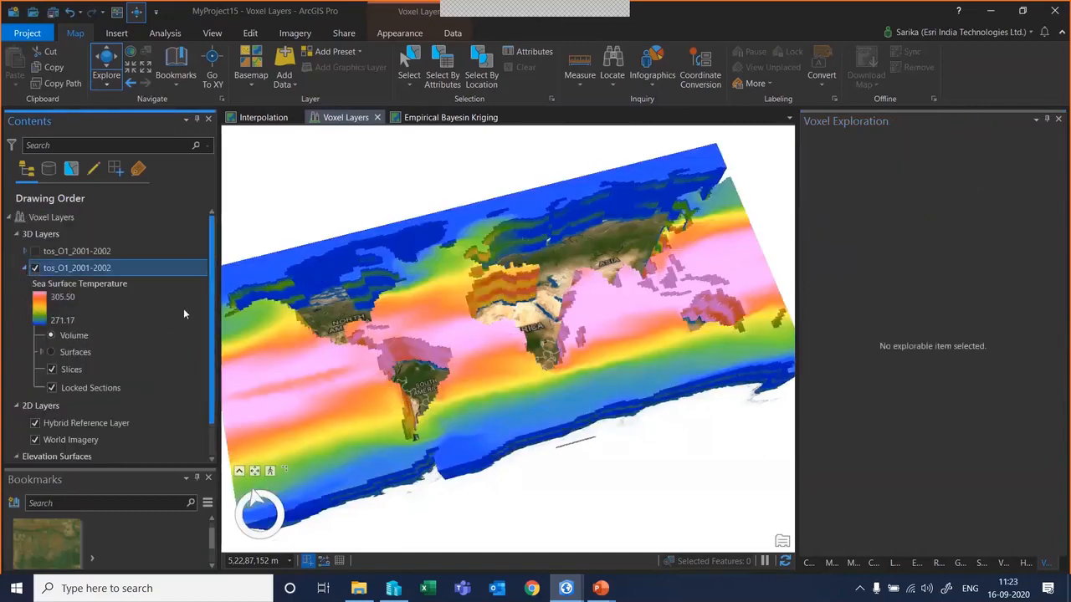
Create a horizontal slice in the displayed sea surface temperature volume and set its position to 24.0.
drag(473, 403, 616, 276)
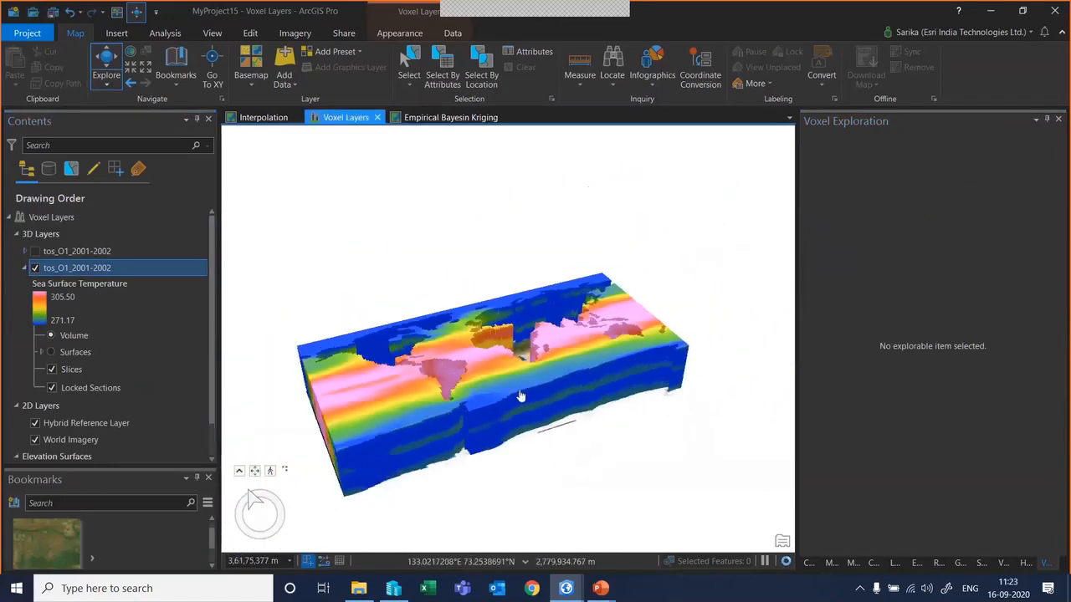
scroll(435, 410, up, 2)
scroll(412, 417, down, 2)
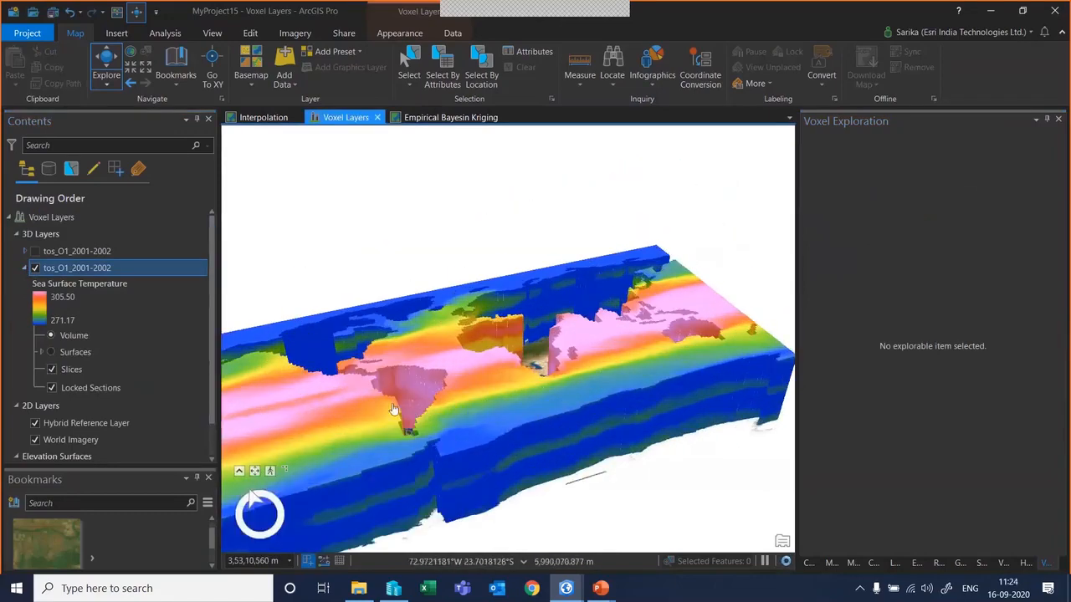
click(92, 369)
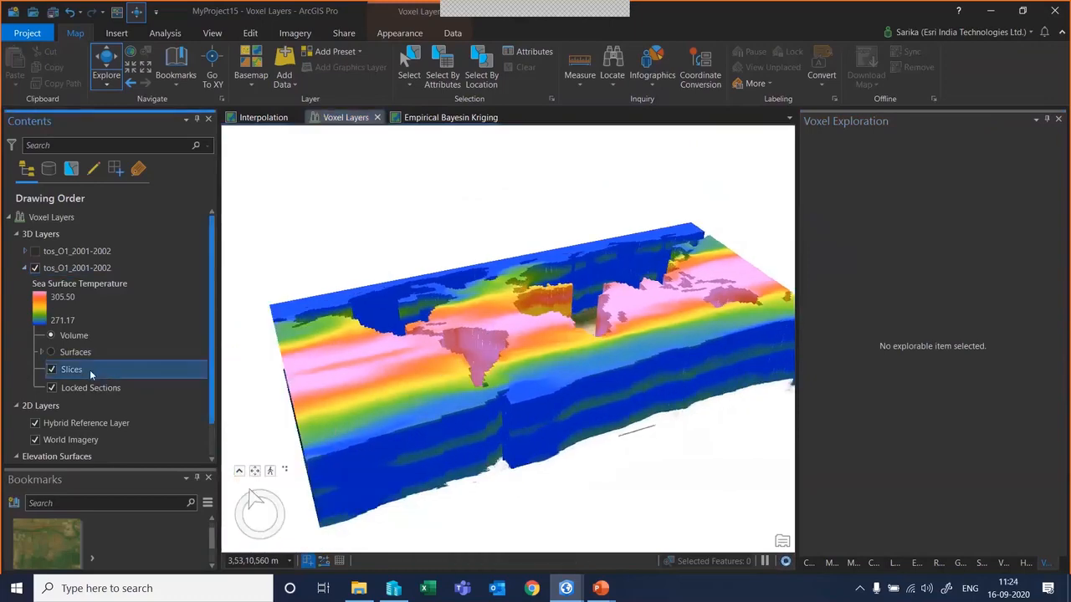
right_click(76, 369)
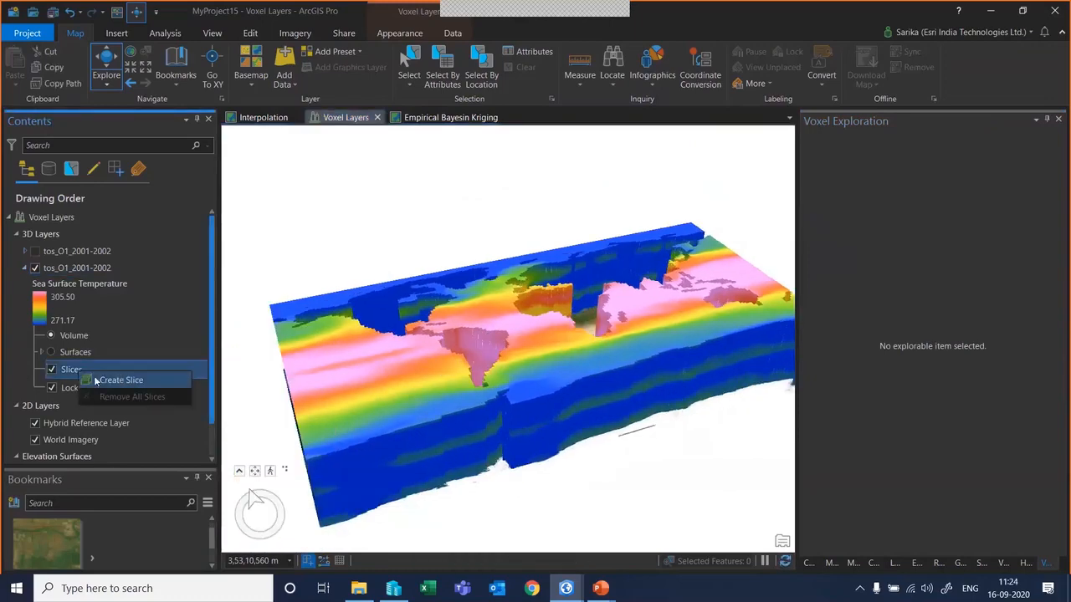
click(117, 380)
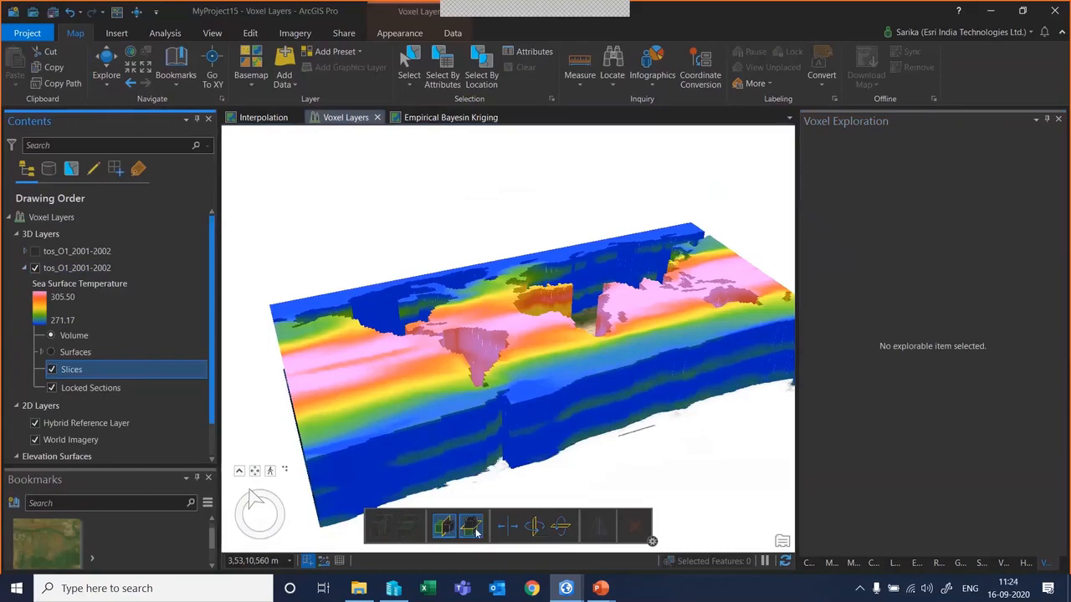
click(439, 368)
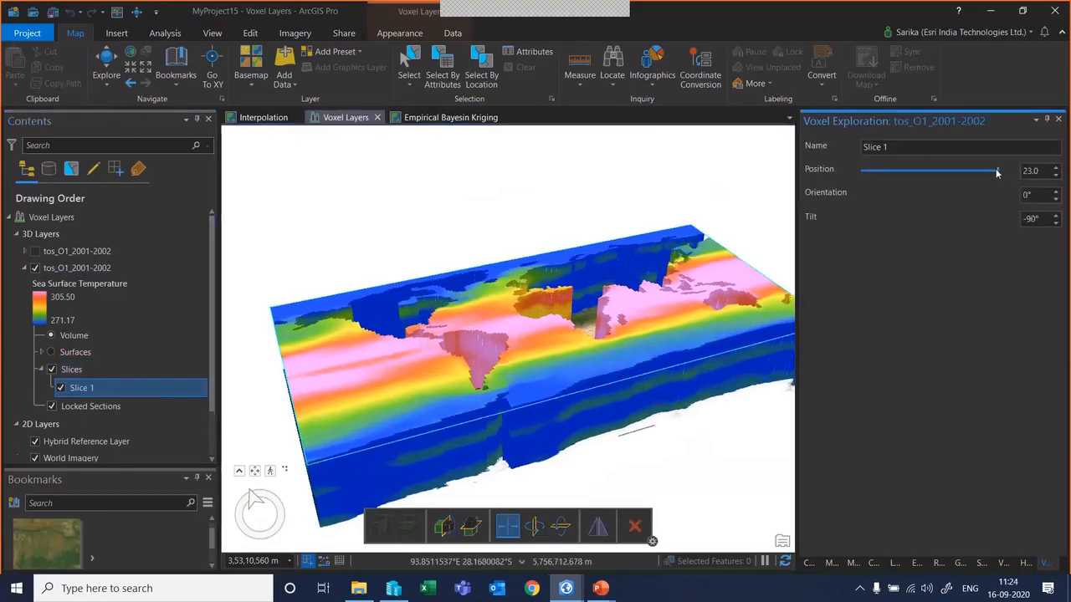
drag(995, 172, 1019, 168)
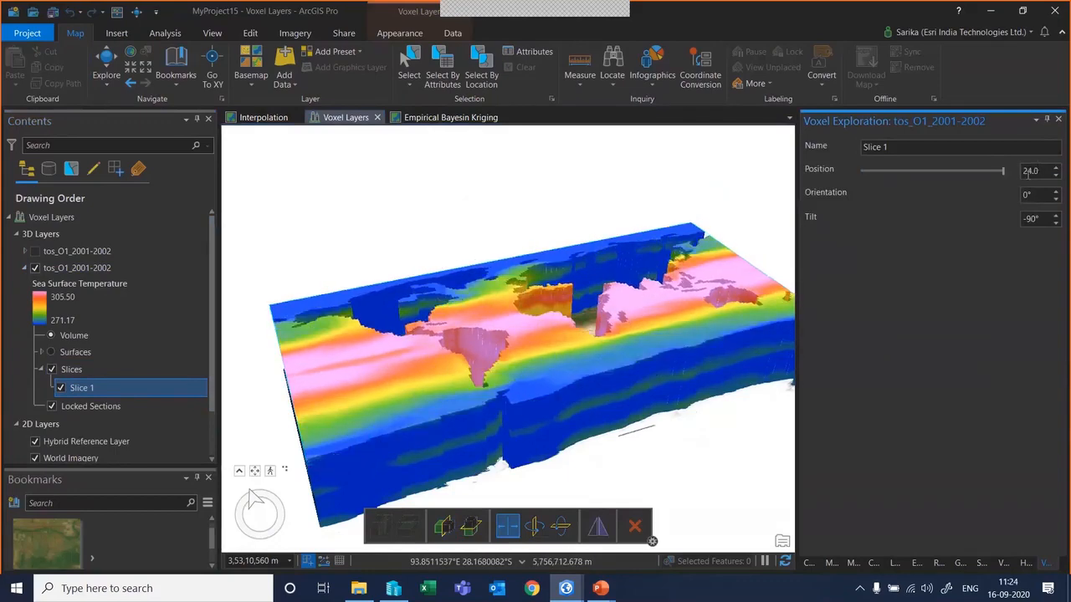
mouse_move(1002, 171)
mouse_down()
mouse_move(862, 175)
mouse_move(1003, 170)
mouse_up()
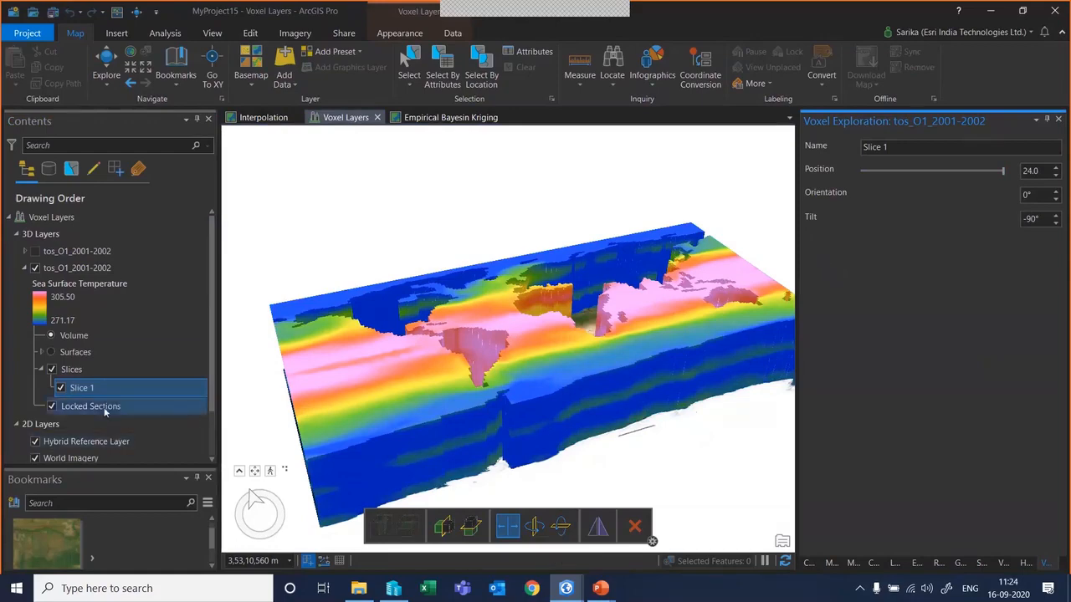
Enable the data filter in the voxel layer's symbology and set the color range minimum to 295.
click(395, 34)
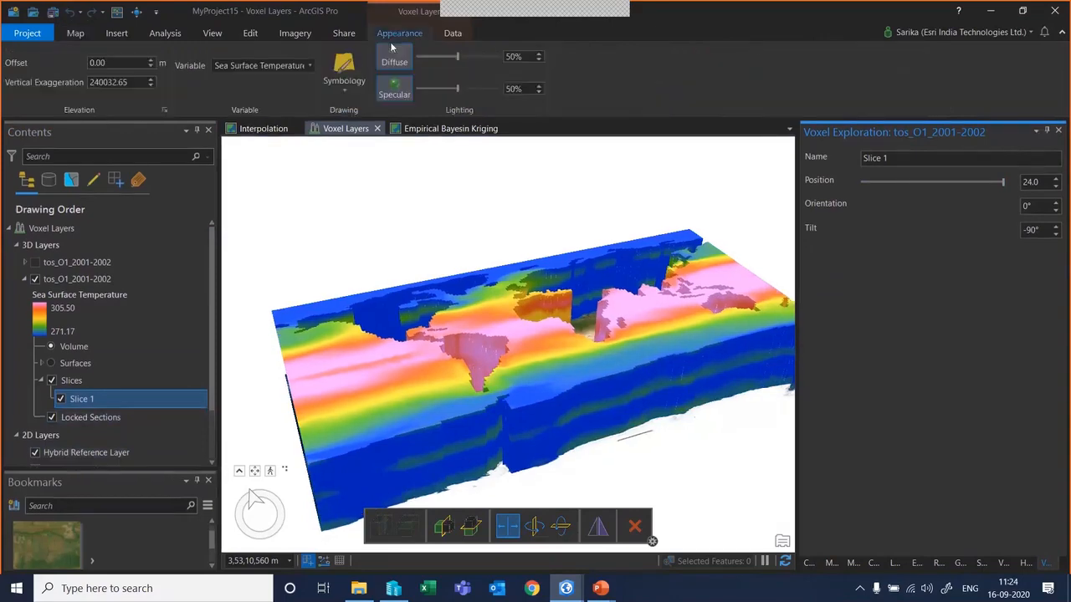
click(344, 71)
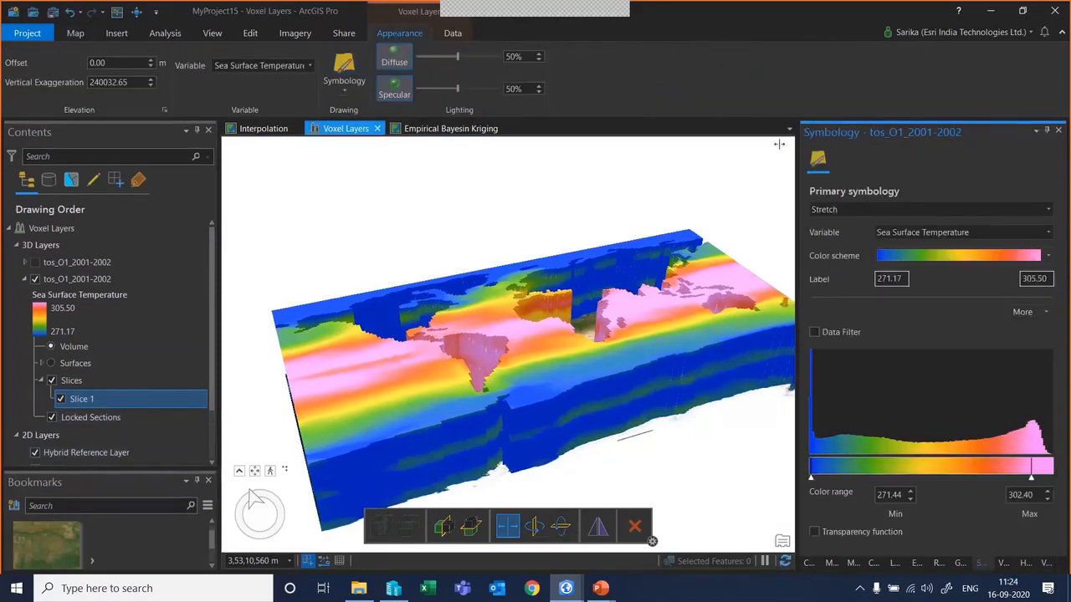
click(824, 333)
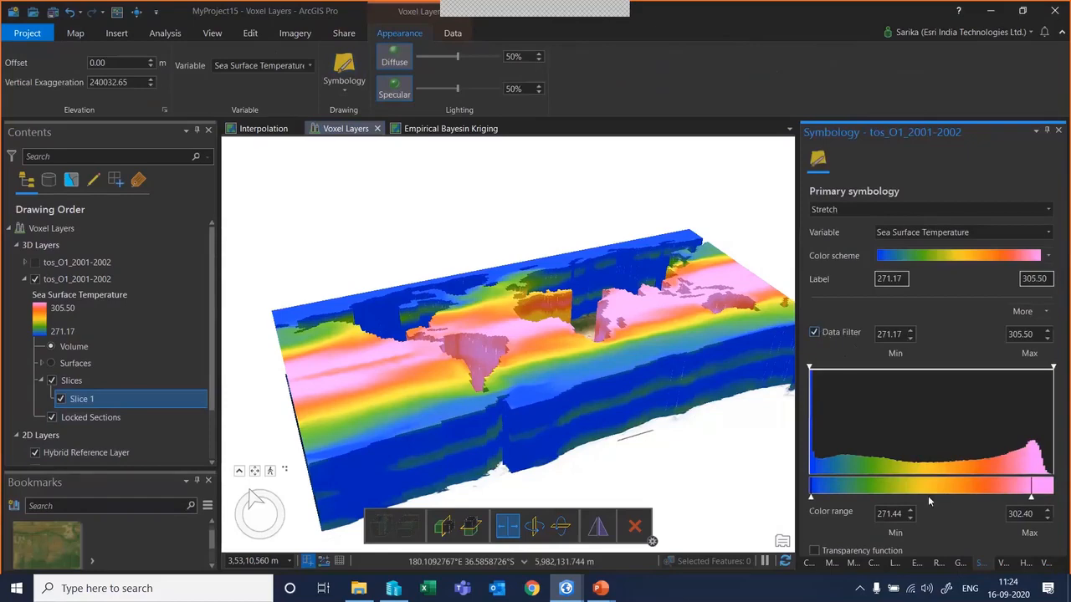
click(907, 518)
text(295)
key(Return)
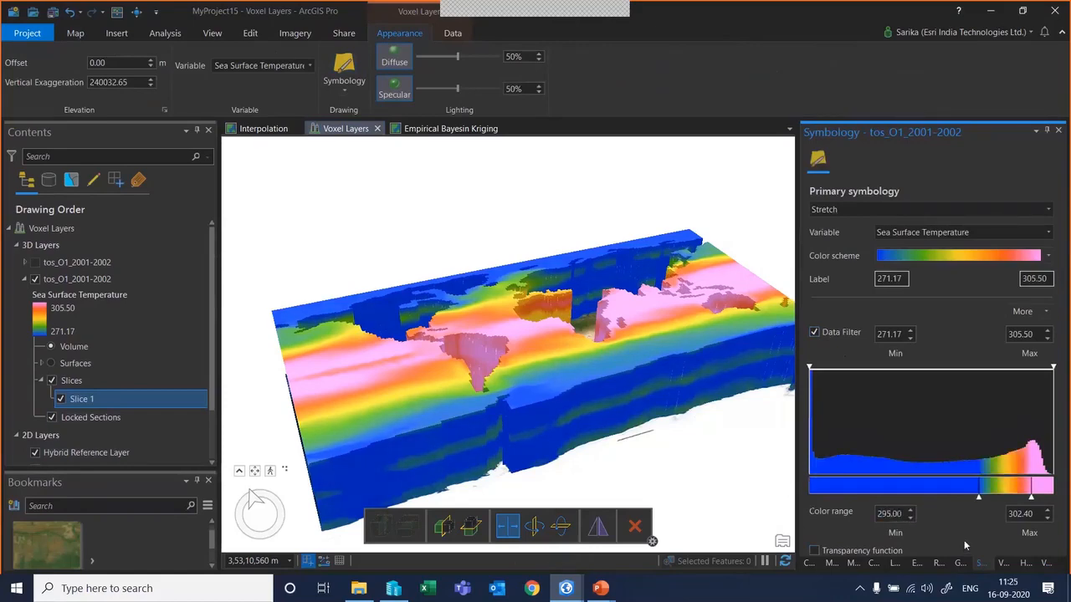
Set the voxel layer's data filter minimum to 295 and leave slice editing for the Explore tool.
double_click(900, 333)
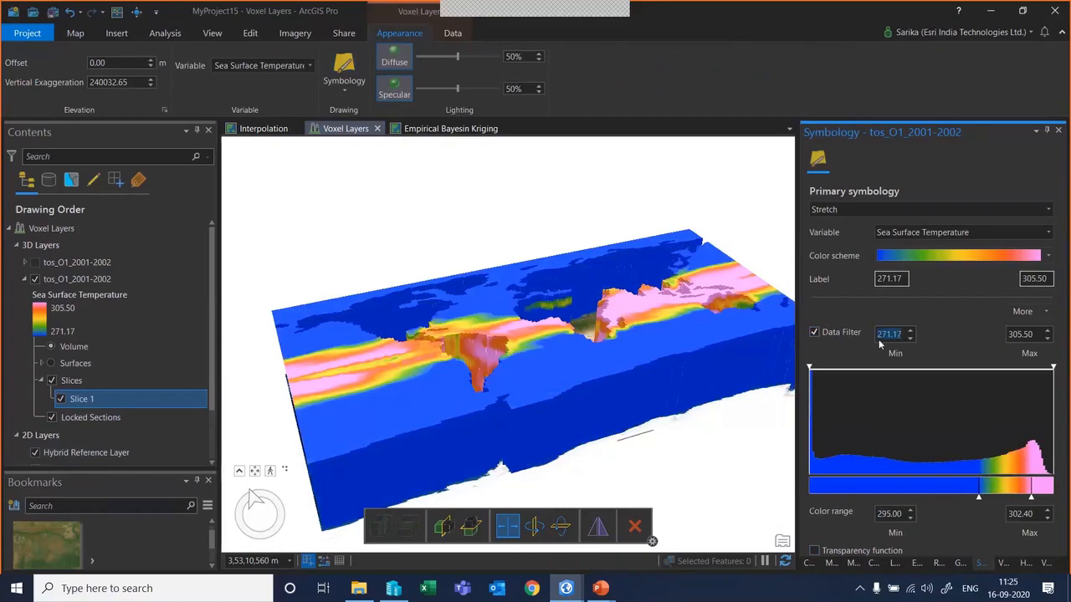
text(295)
key(Return)
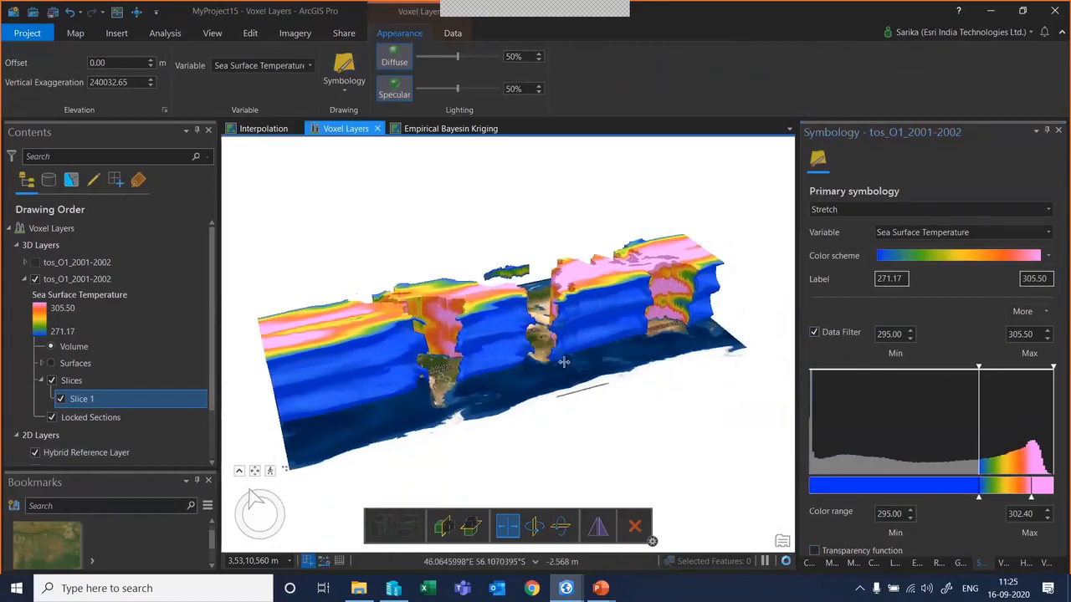
click(136, 12)
drag(483, 375, 568, 305)
drag(573, 335, 531, 321)
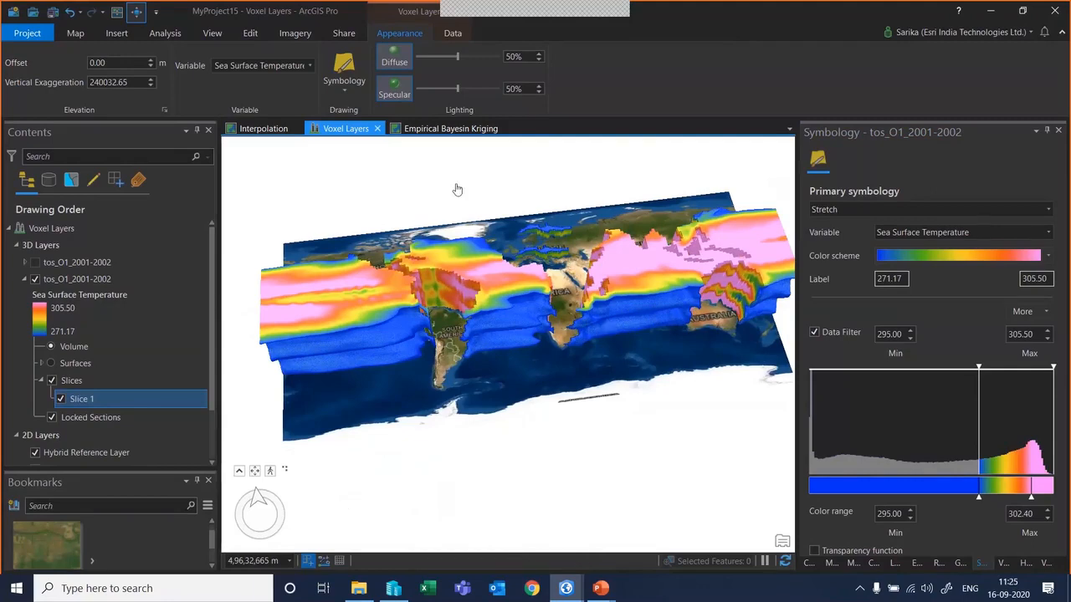
Switch to the Empirical Bayesin Kriging map and inspect the rainfall attributes of the point near Aurangabad.
click(410, 129)
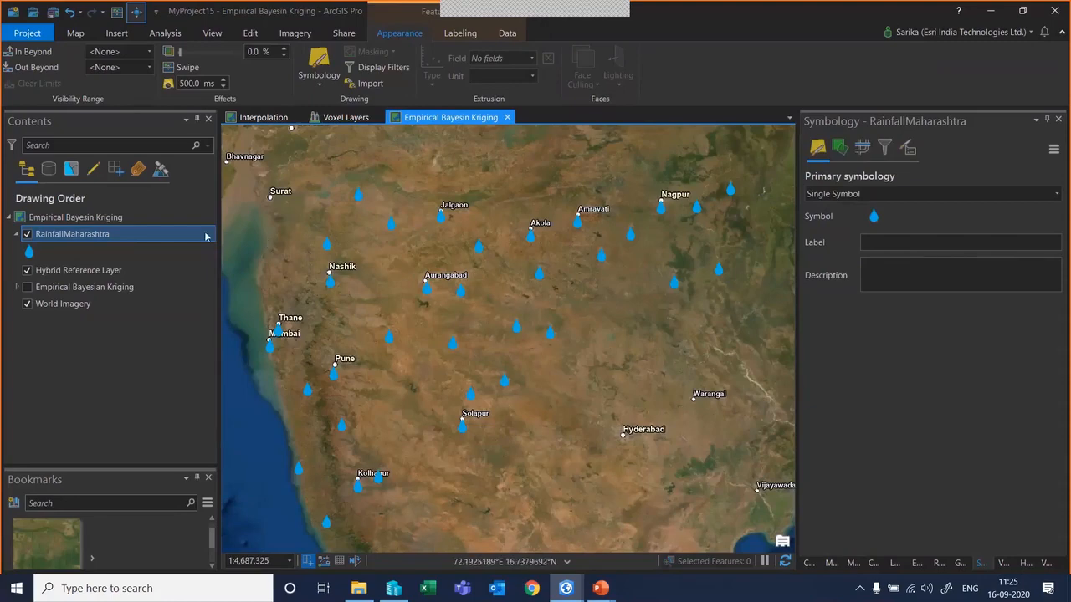
click(427, 292)
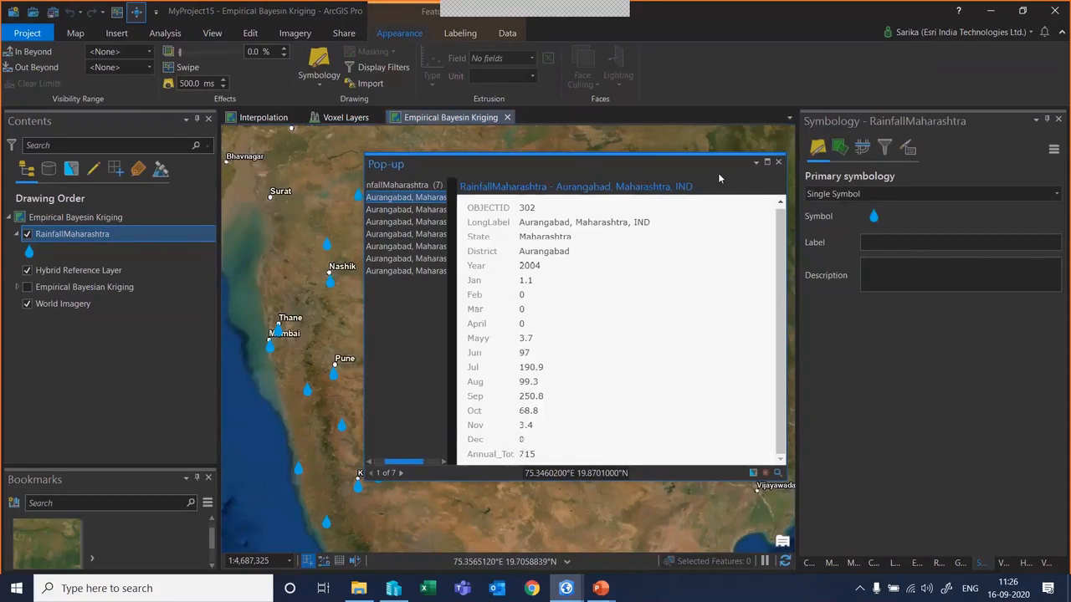
click(777, 163)
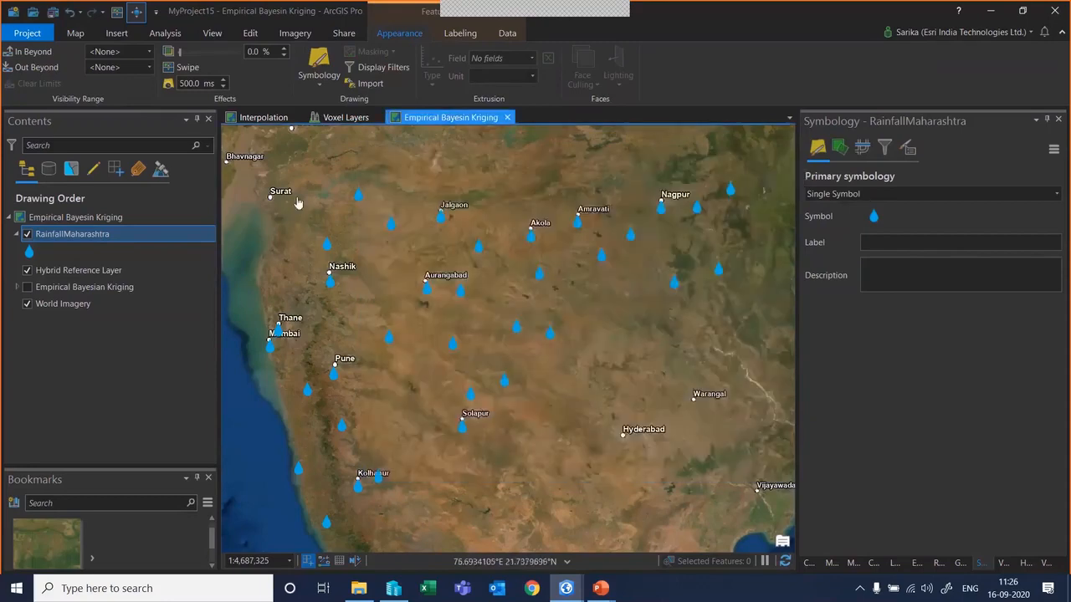
Examine the yearly and monthly rainfall records per district in the RainfallMaharashtra attribute table, down to the last row, and close it.
right_click(132, 234)
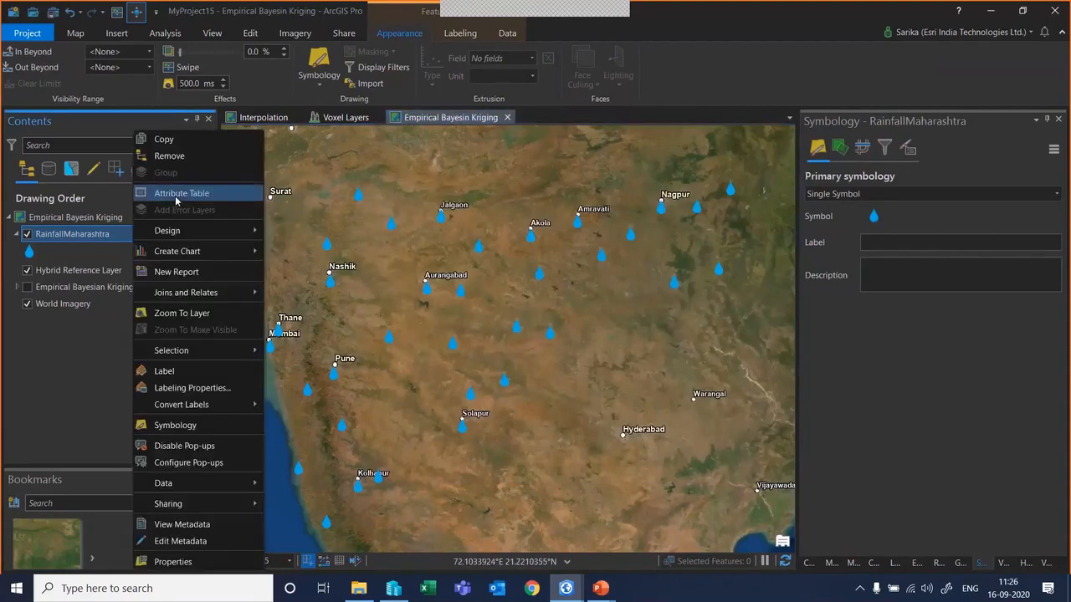
click(181, 194)
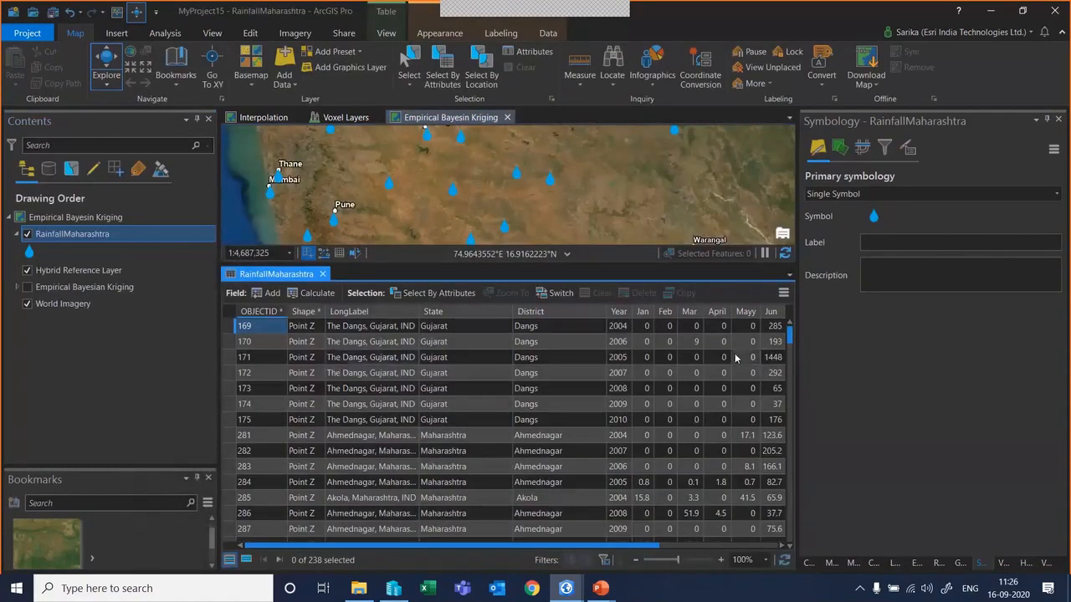
scroll(621, 352, down, 10)
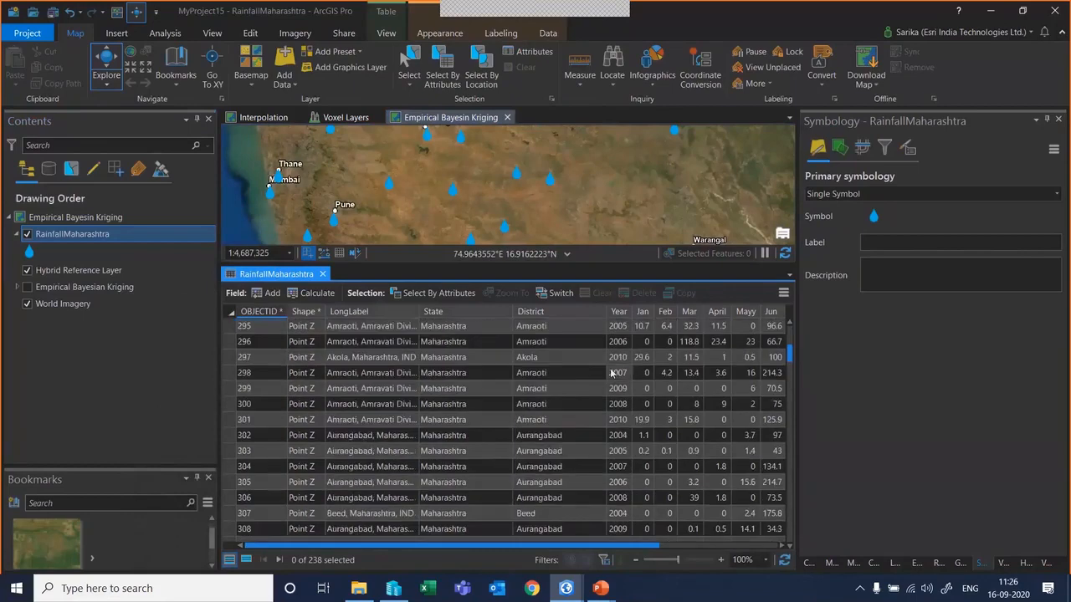
scroll(621, 372, down, 6)
scroll(623, 365, down, 20)
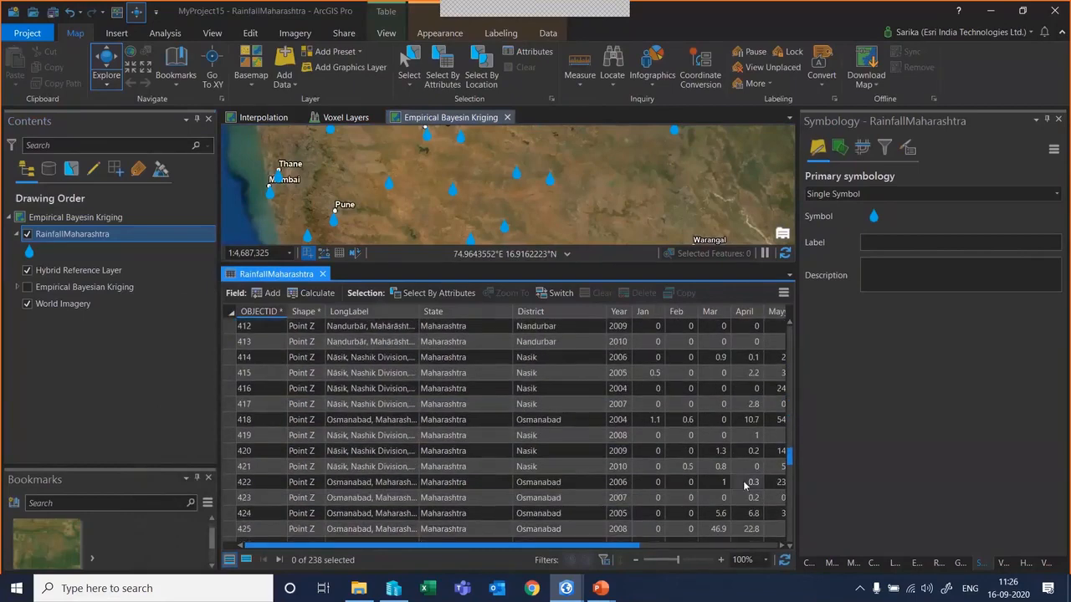
drag(791, 459, 756, 542)
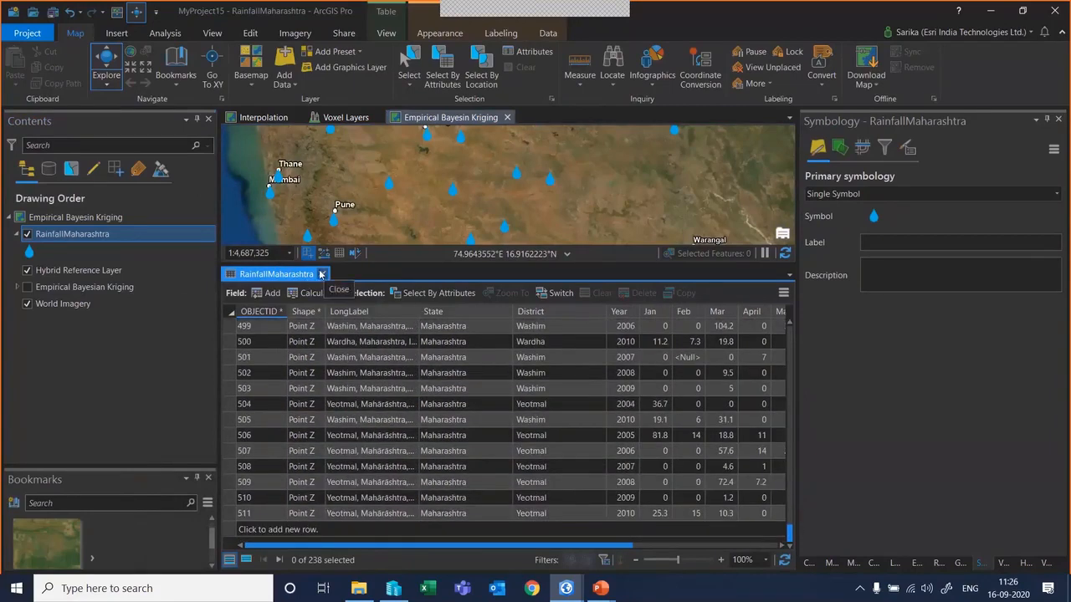
click(321, 275)
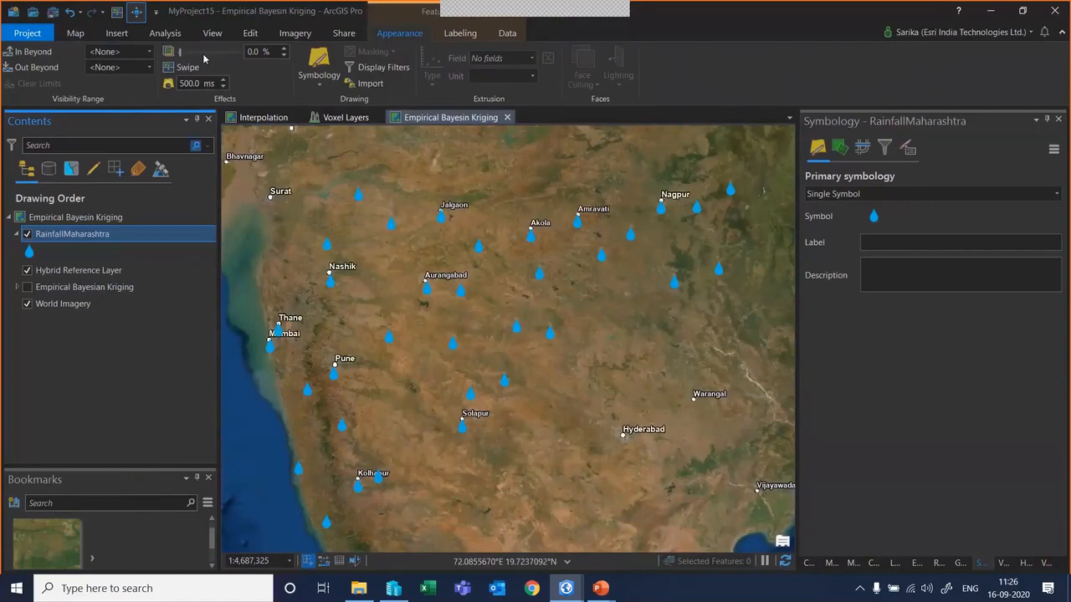
Show the geoprocessing toolboxes, collapse Spatial Analyst Tools, and expand Geostatistical Analyst Tools with its individual toolsets collapsed.
click(164, 33)
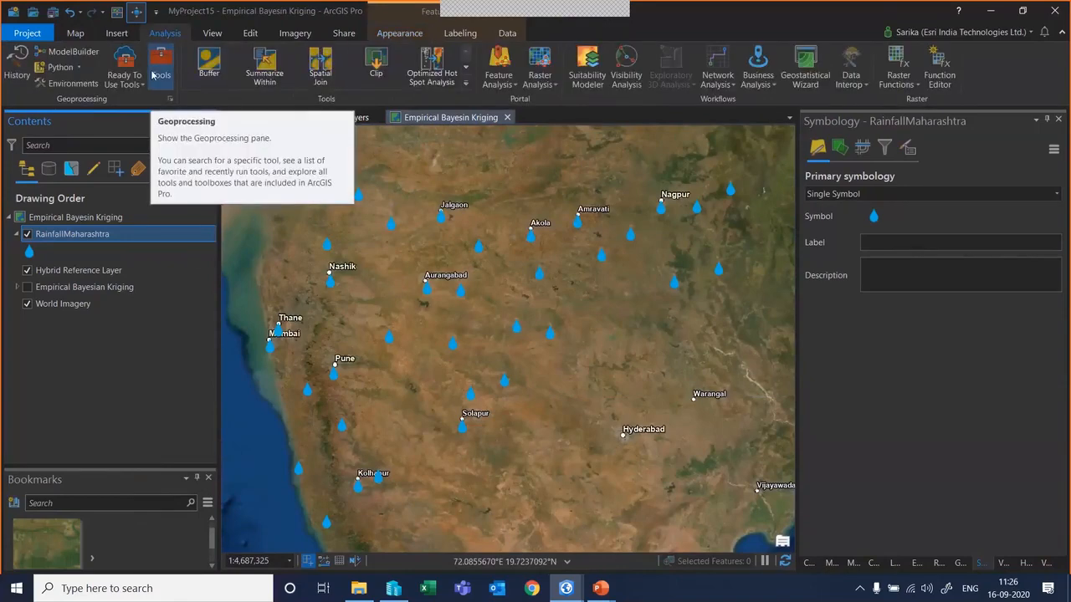
click(155, 76)
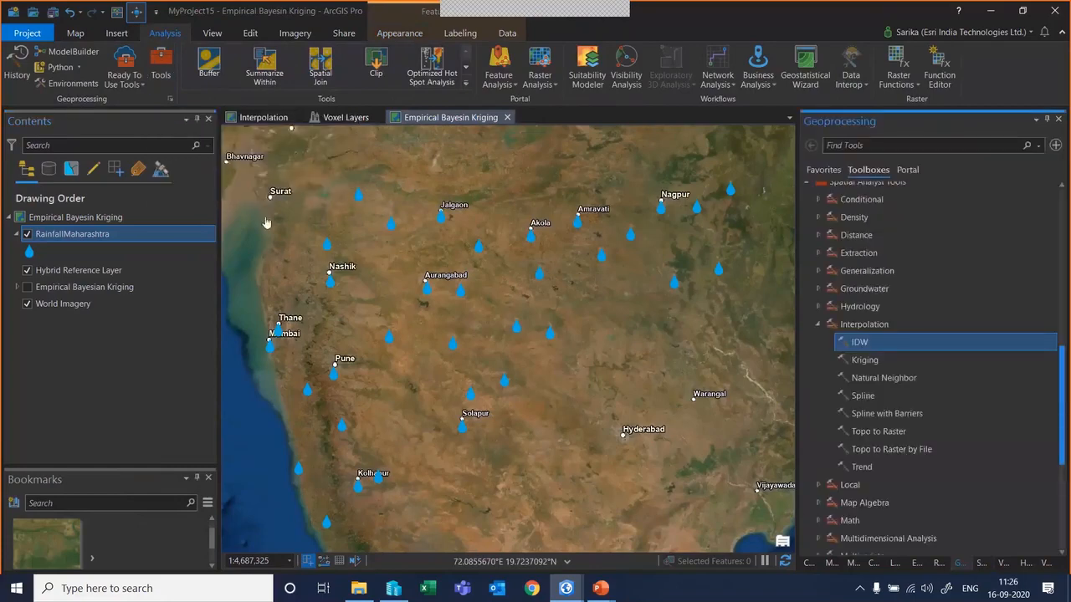
scroll(836, 293, up, 2)
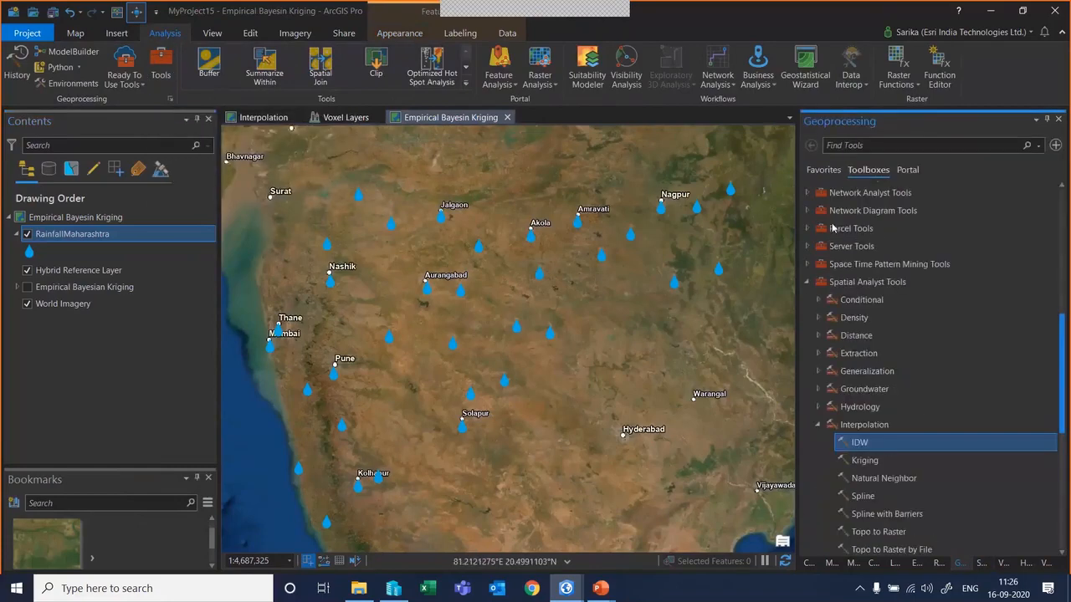
click(808, 282)
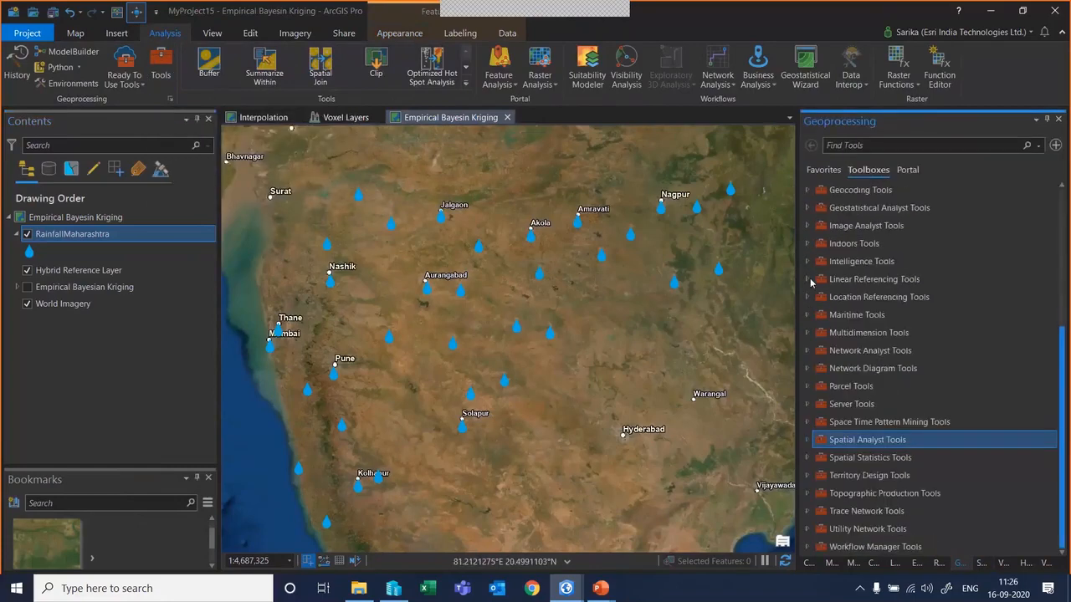
click(808, 209)
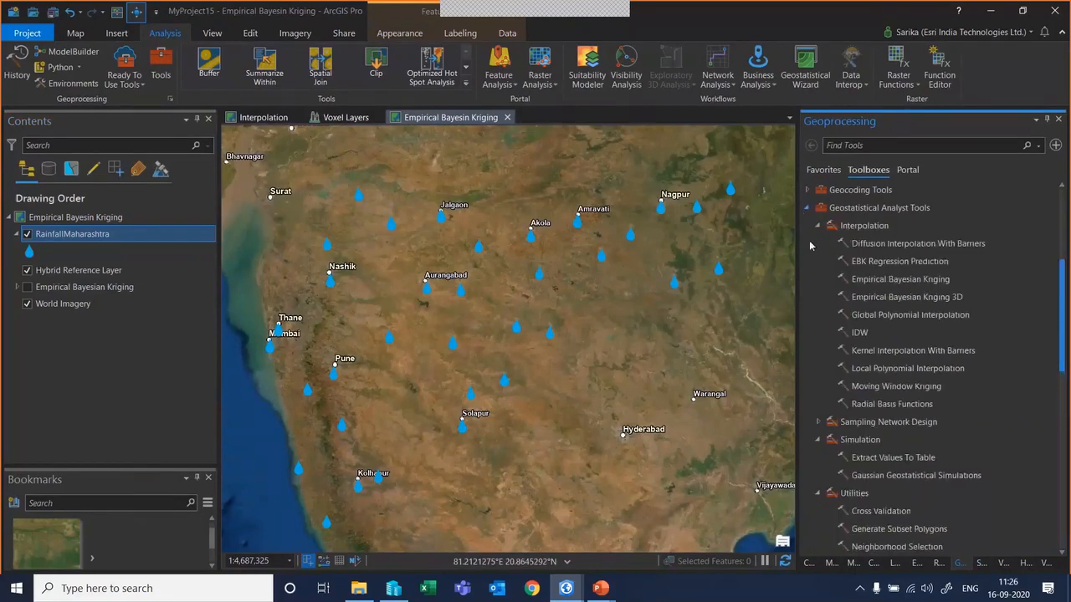
click(817, 226)
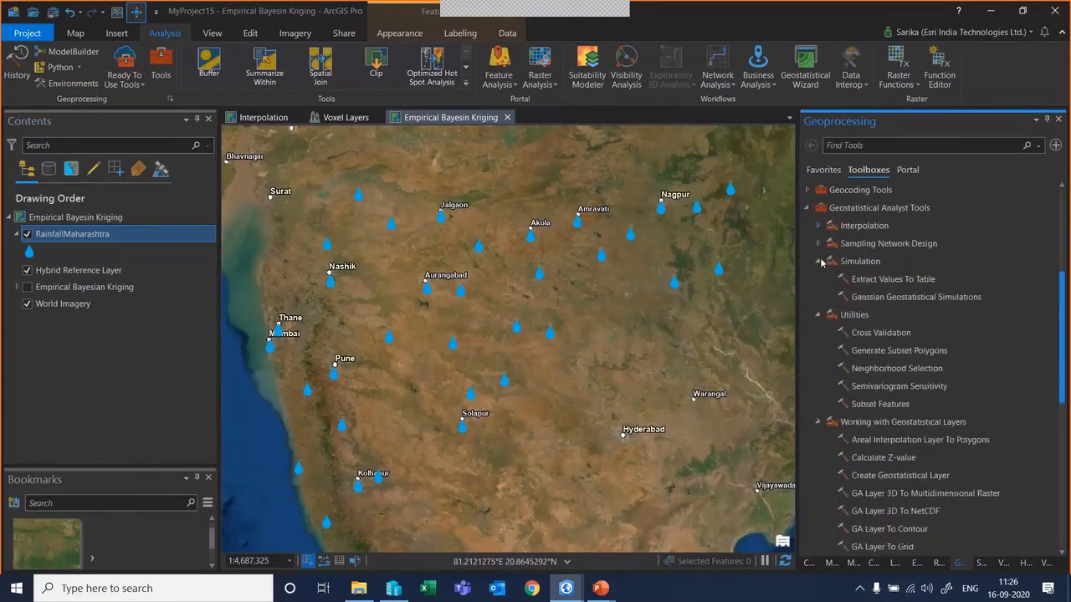
click(819, 261)
click(818, 280)
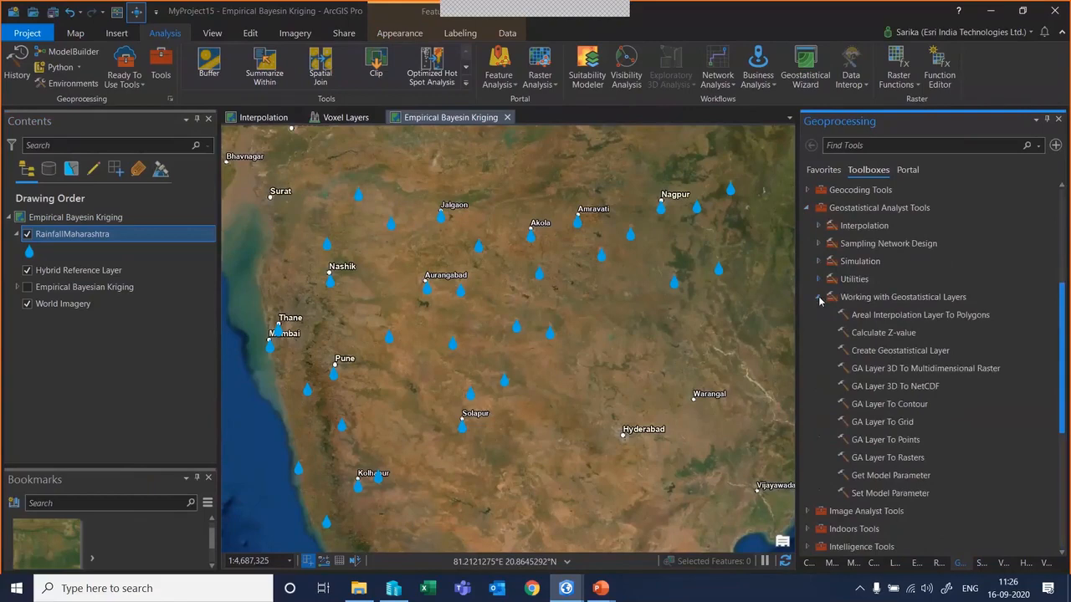
click(818, 297)
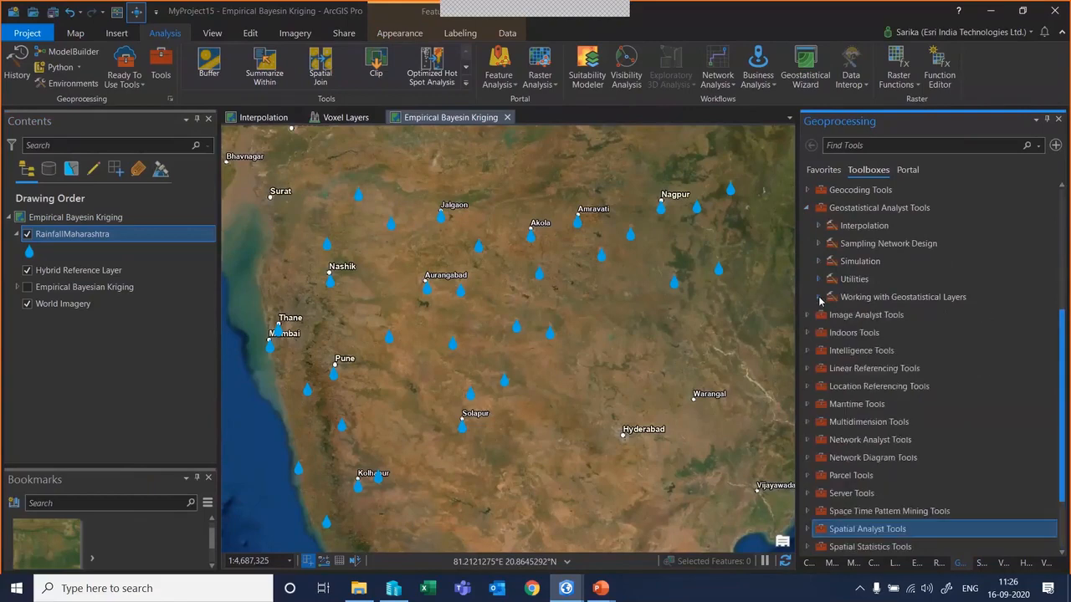
Examine the tools in the Interpolation toolset of Geostatistical Analyst Tools, including Empirical Bayesian Kriging and its 3D version.
click(819, 226)
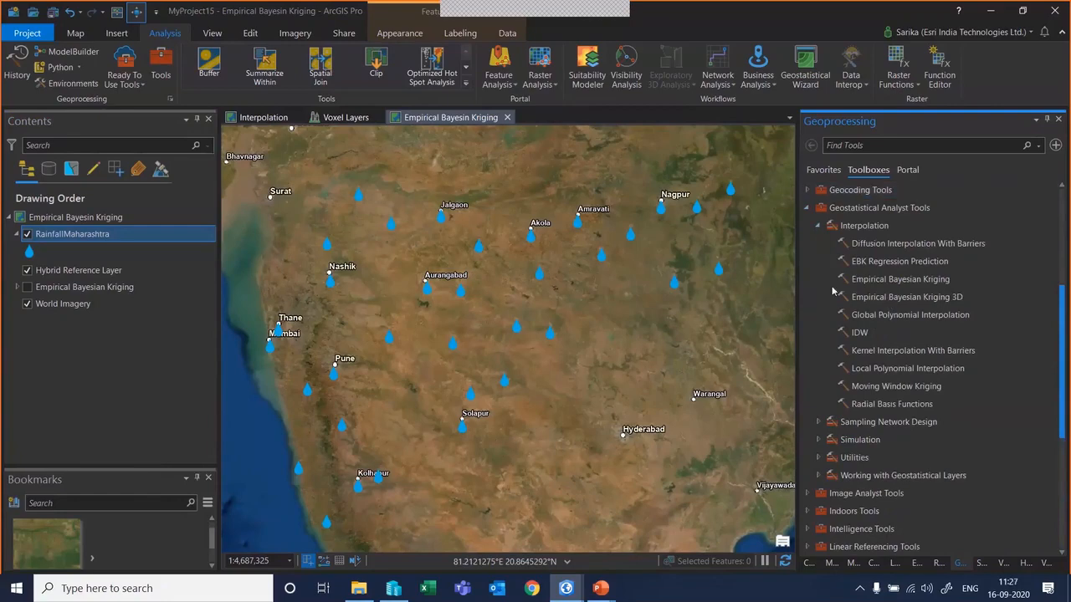
click(872, 281)
click(865, 298)
scroll(827, 322, down, 1)
click(829, 392)
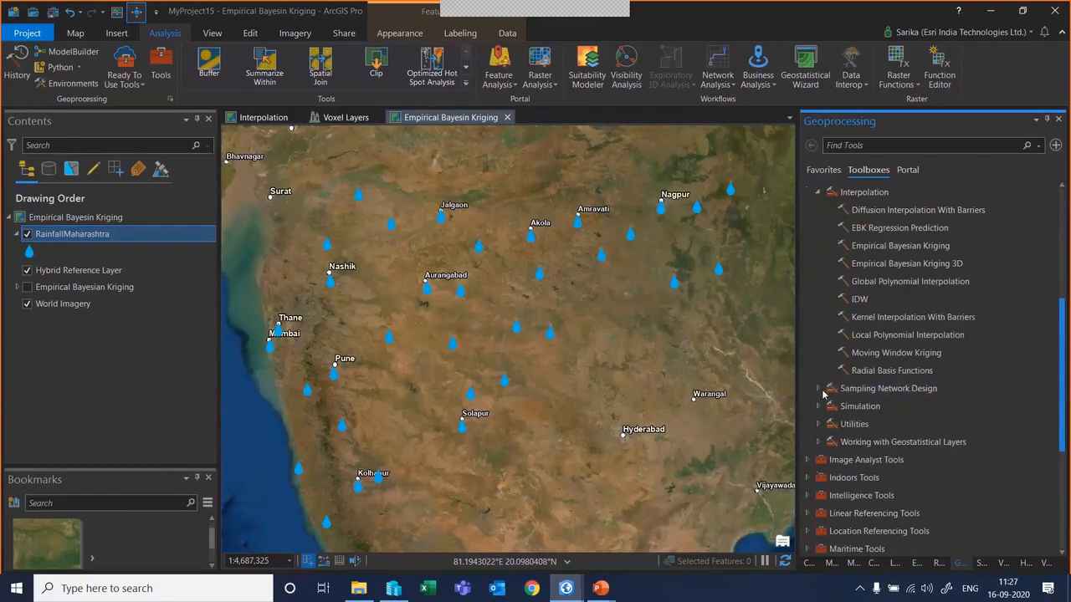
Examine the tools in the Sampling Network Design, Simulation, Utilities and Working with Geostatistical Layers toolsets.
click(818, 390)
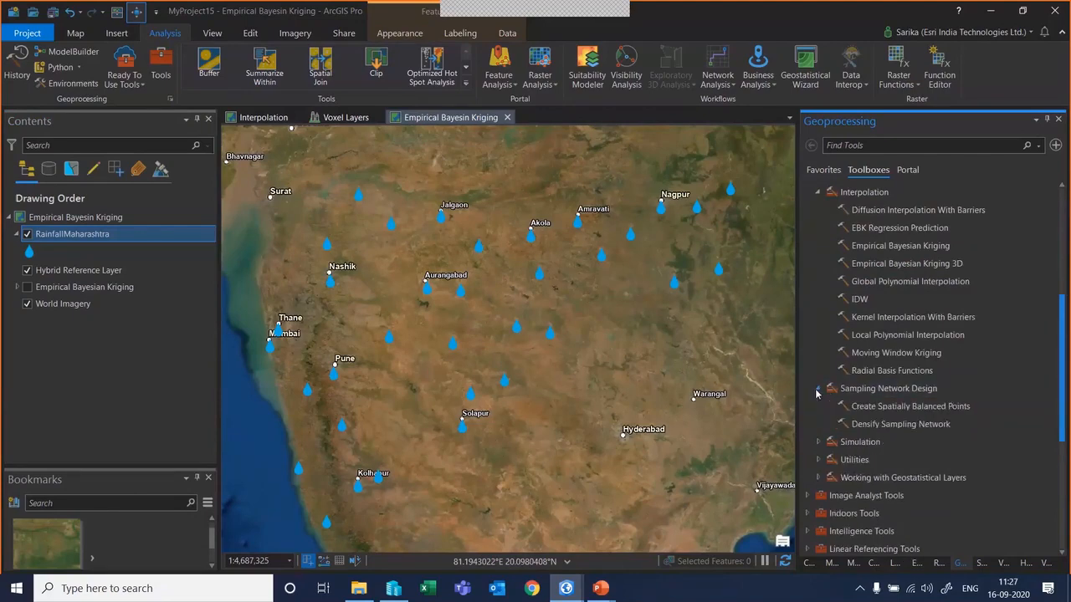
scroll(824, 387, down, 1)
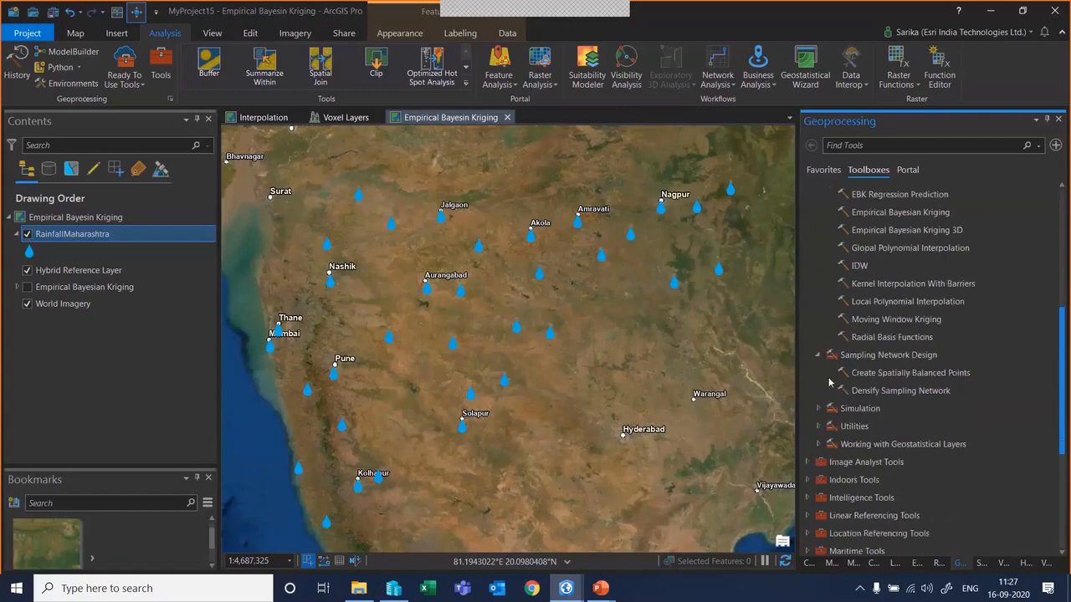
scroll(829, 383, down, 1)
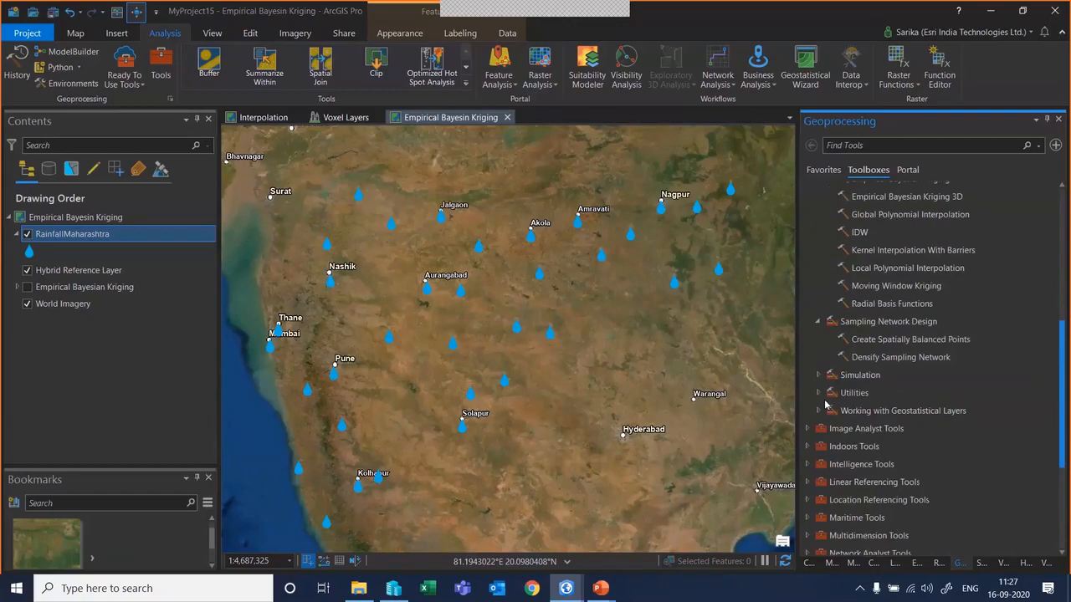
click(818, 375)
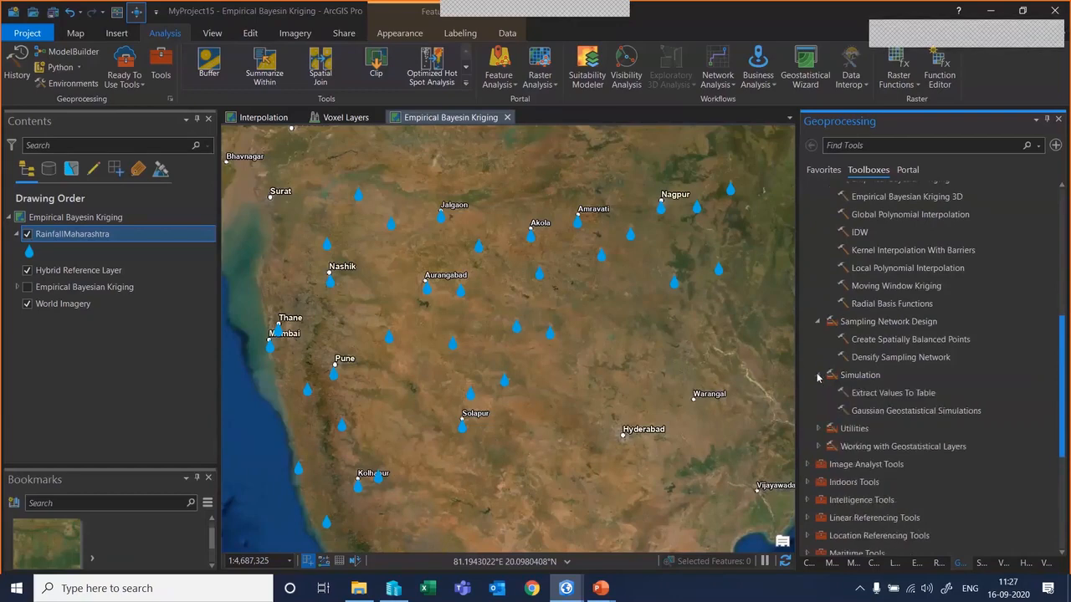
click(818, 430)
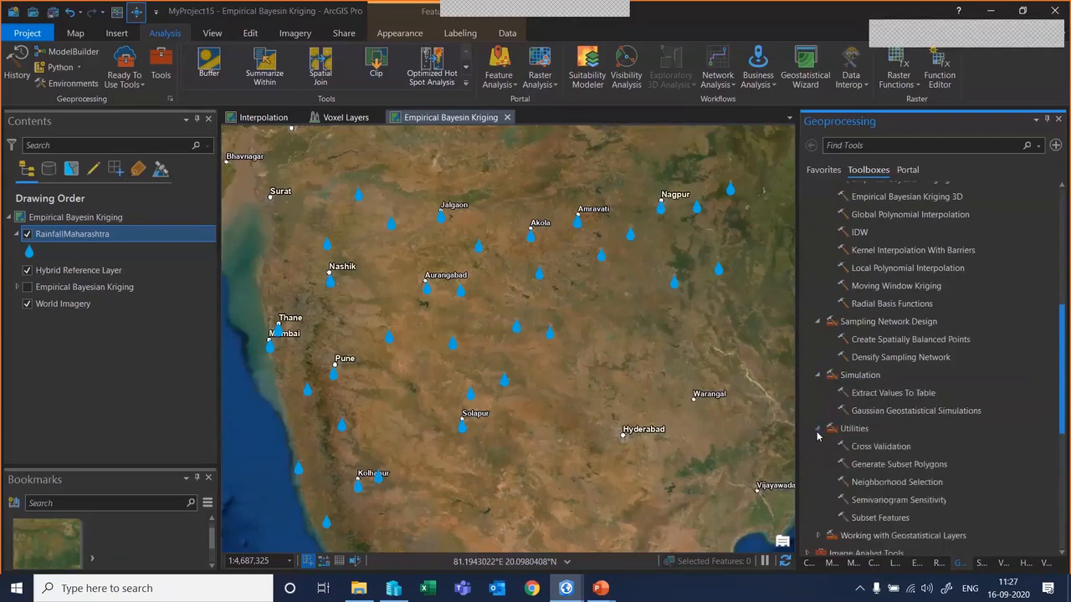
scroll(815, 468, down, 2)
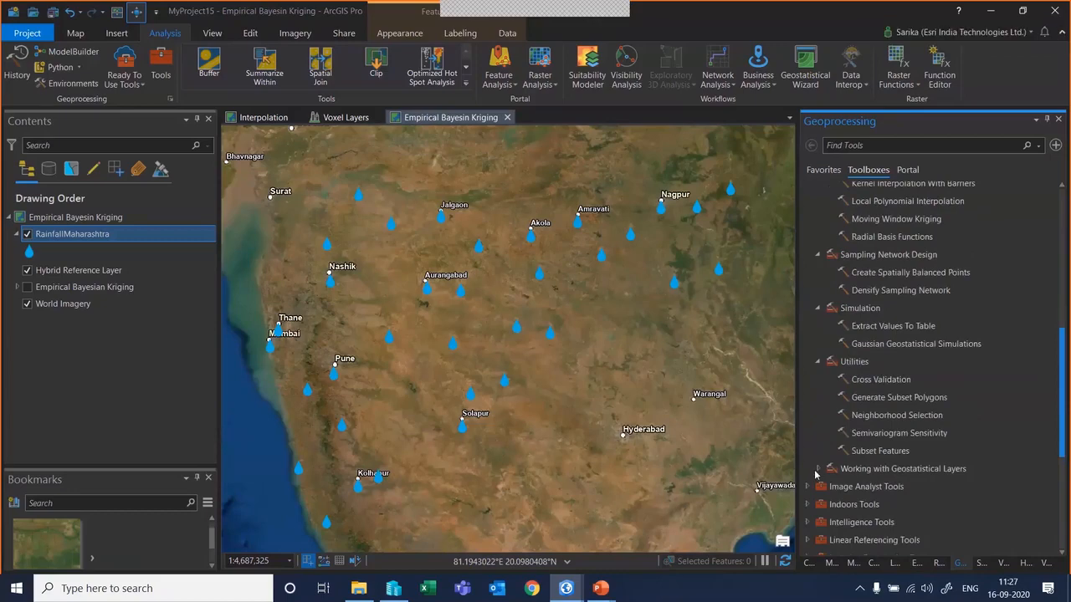
click(821, 469)
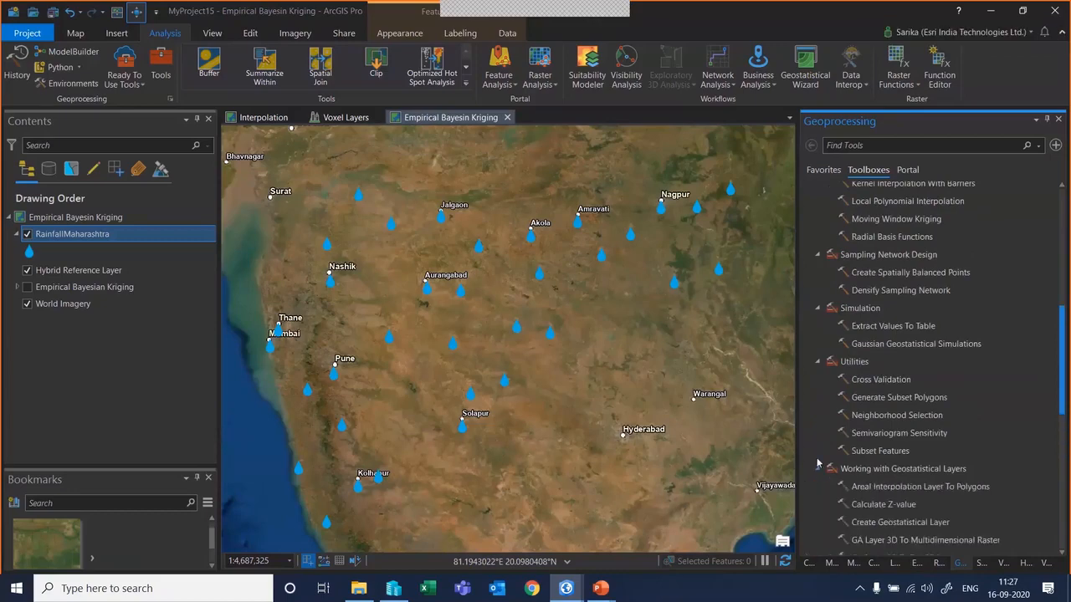
scroll(819, 460, down, 4)
click(891, 480)
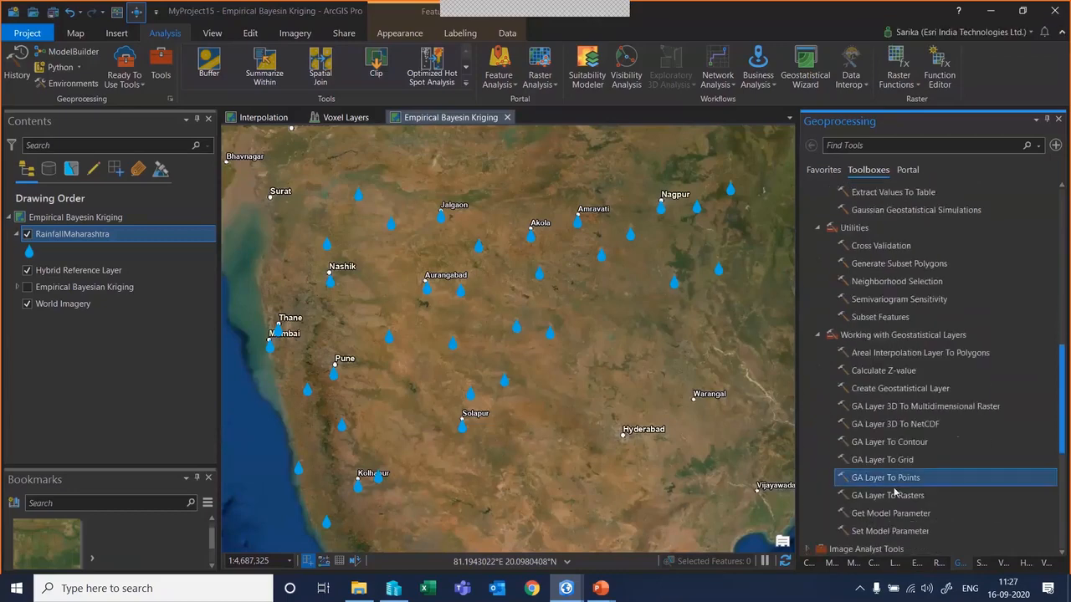
double_click(906, 475)
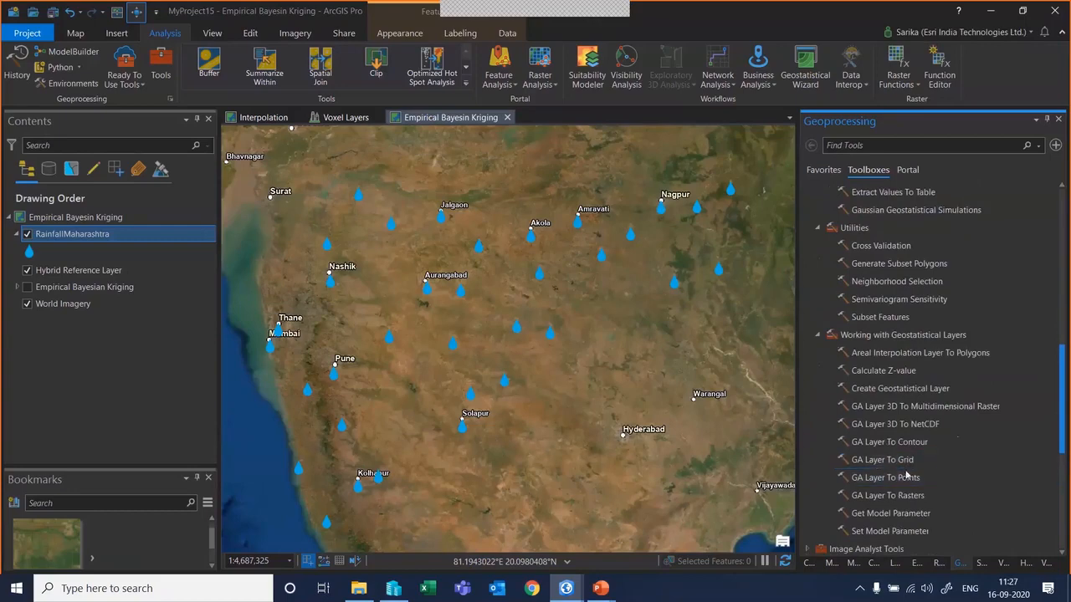
Return to the Interpolation toolset and point out the Empirical Bayesian Kriging and Empirical Bayesian Kriging 3D tools.
scroll(901, 473, up, 1)
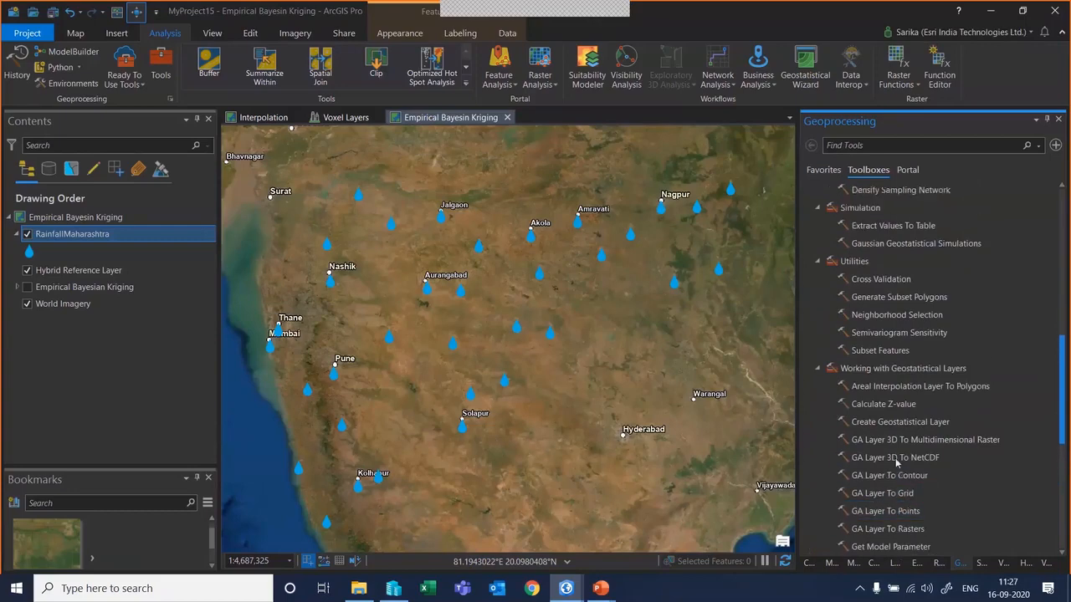
scroll(897, 458, up, 3)
scroll(897, 451, up, 2)
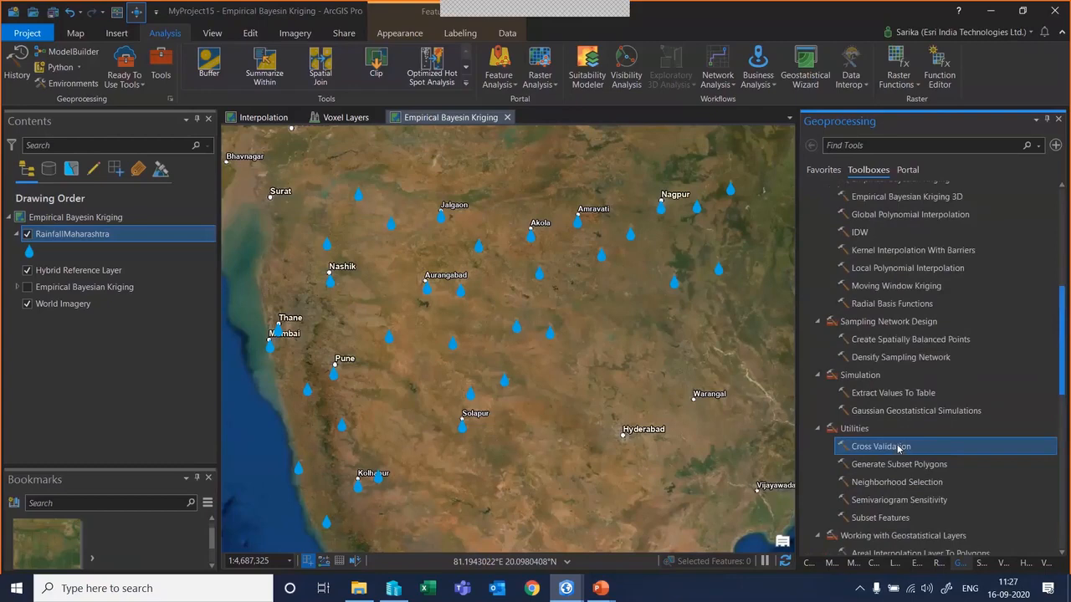
scroll(897, 448, up, 3)
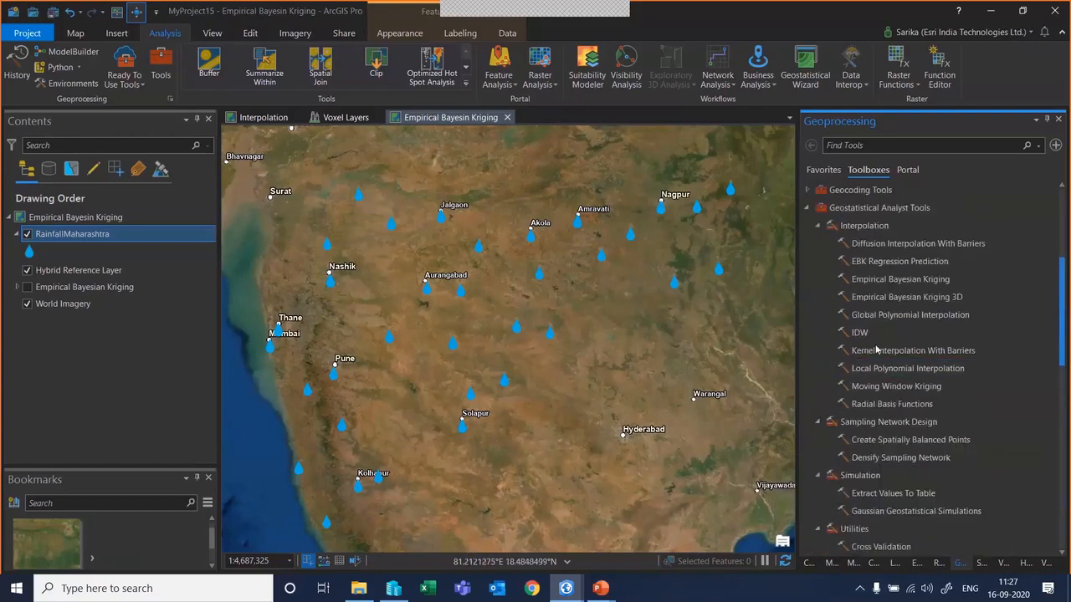
click(884, 281)
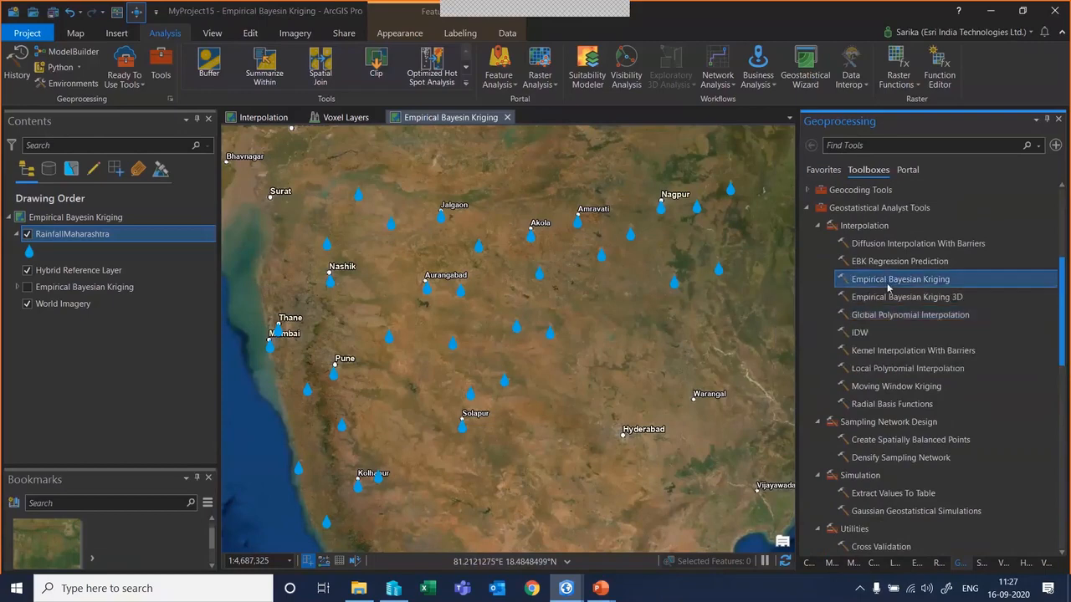
click(887, 298)
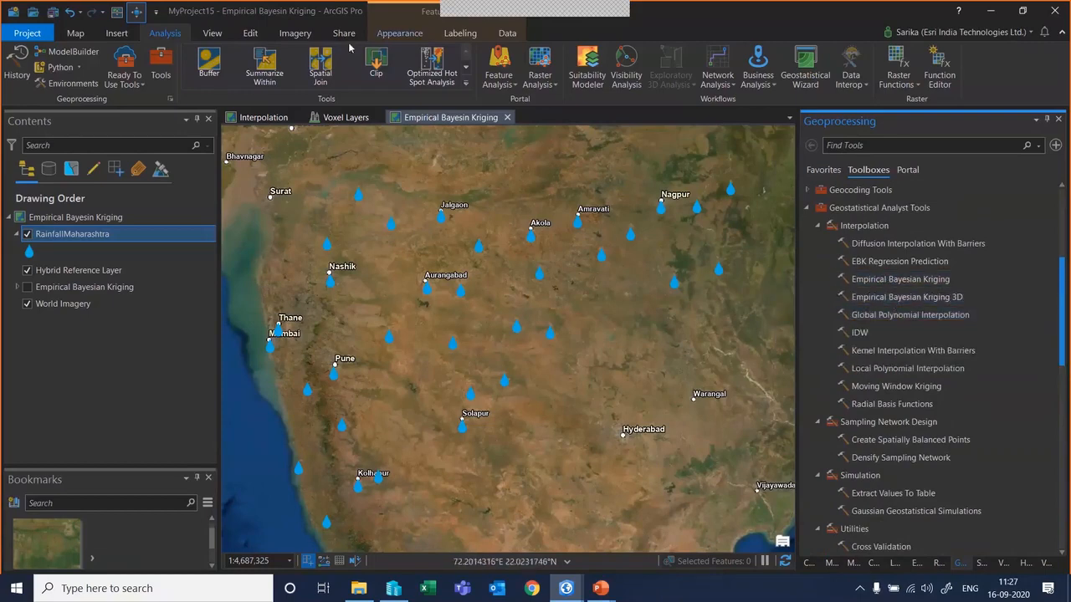
Start the Geostatistical Wizard for Empirical Bayesian Kriging with RainfallMaharashtra as source dataset and Annual_Tot as data field.
click(803, 74)
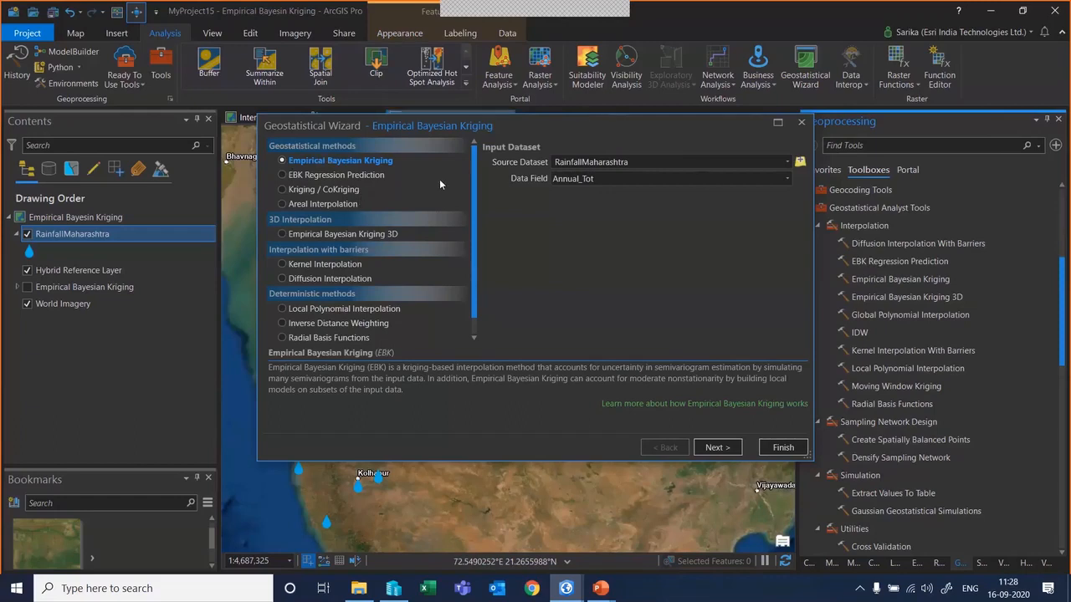
click(784, 167)
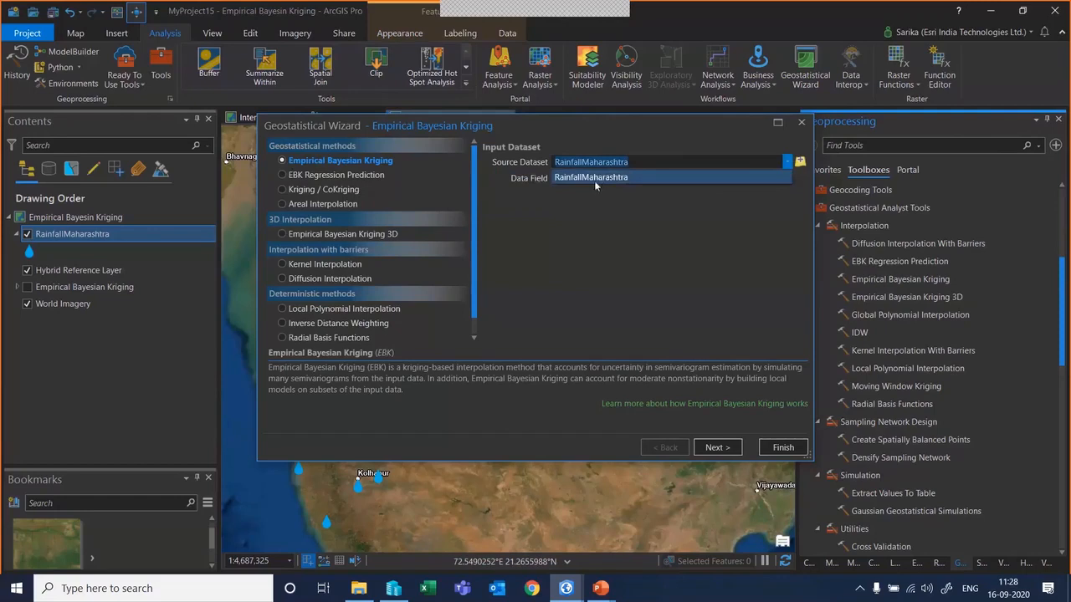
click(640, 177)
click(786, 178)
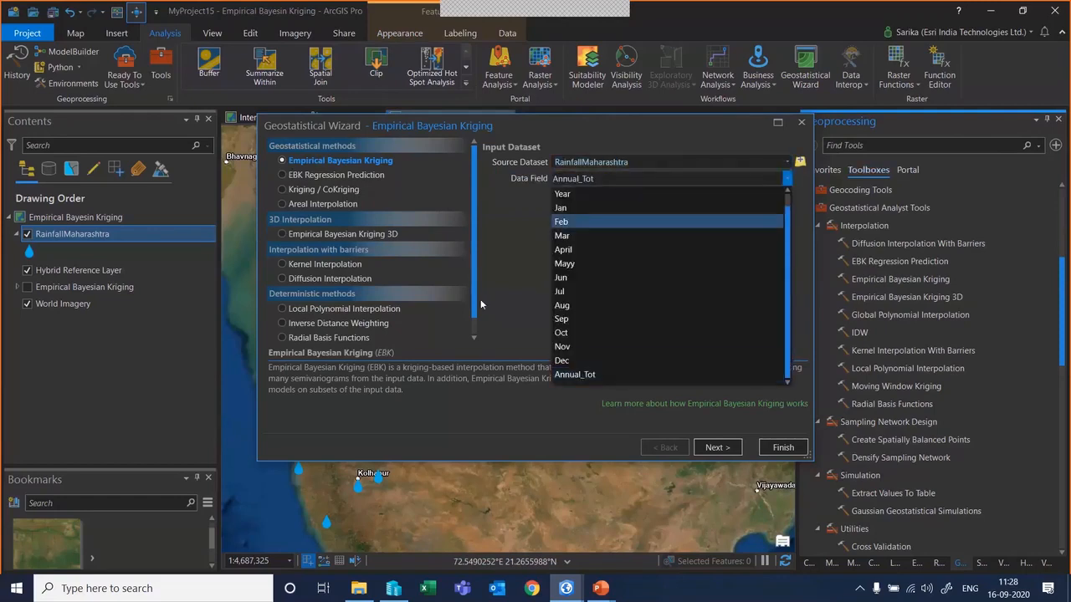
click(594, 375)
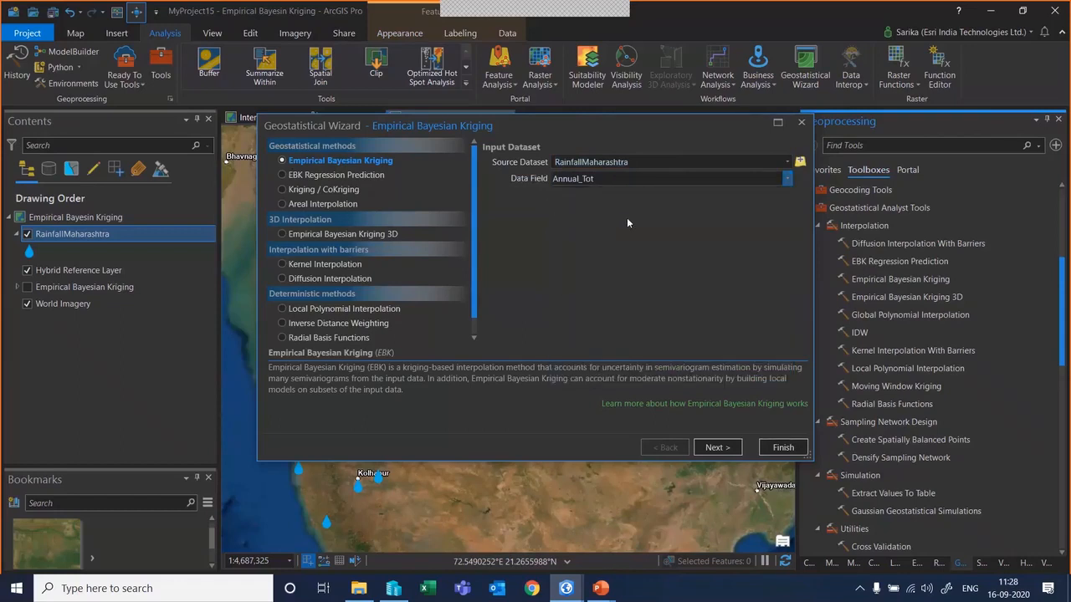
Accept Use Mean for the coincident points and view the Nugget, Slope and Power graphs of the kriging model.
click(721, 450)
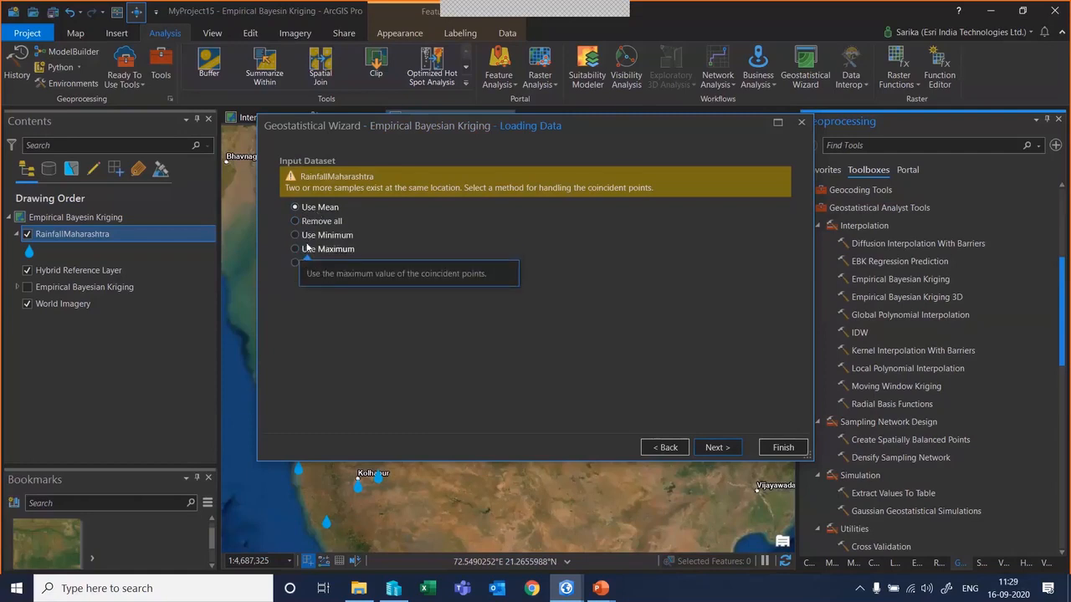
click(717, 448)
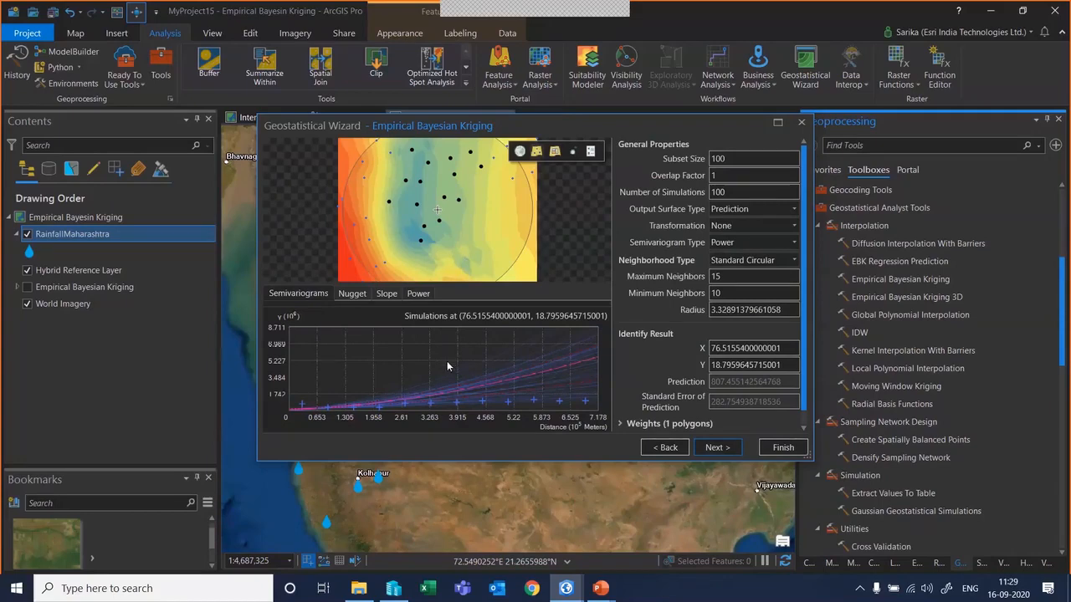
click(354, 295)
click(381, 298)
click(410, 295)
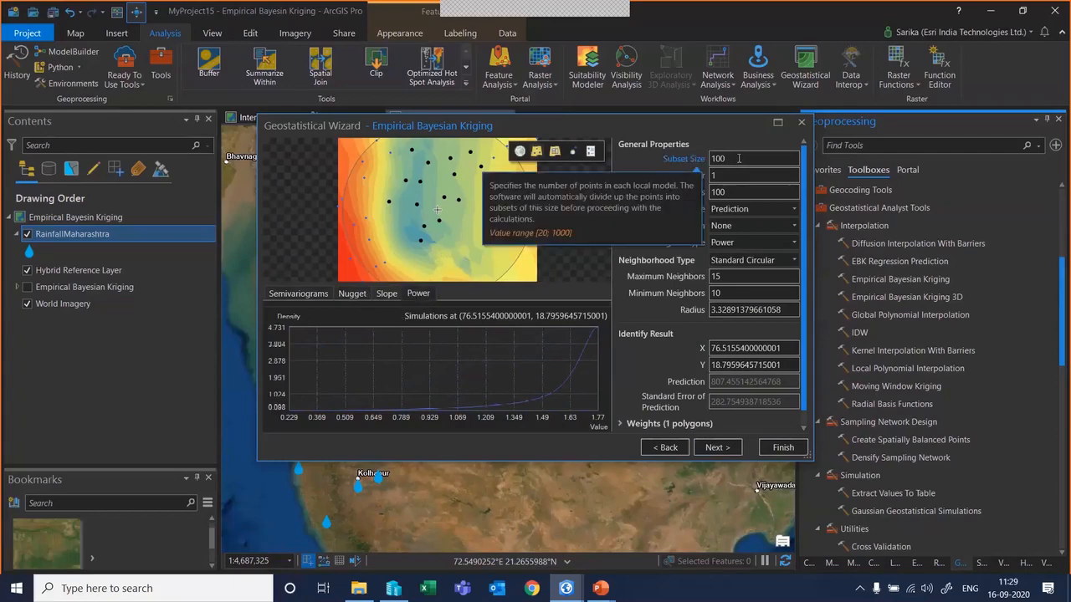
Set the number of simulations to 1000 for the Empirical Bayesian Kriging model.
click(727, 193)
text(0)
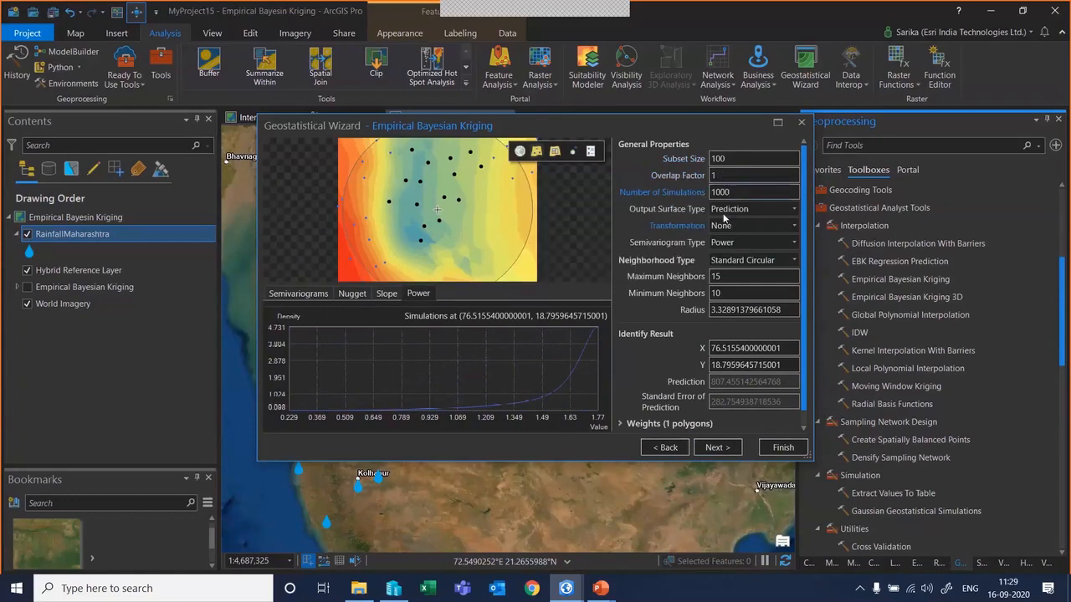
Try Quantile and Prediction Standard Error as output surface types for the kriging preview and return to Prediction.
click(730, 211)
click(730, 211)
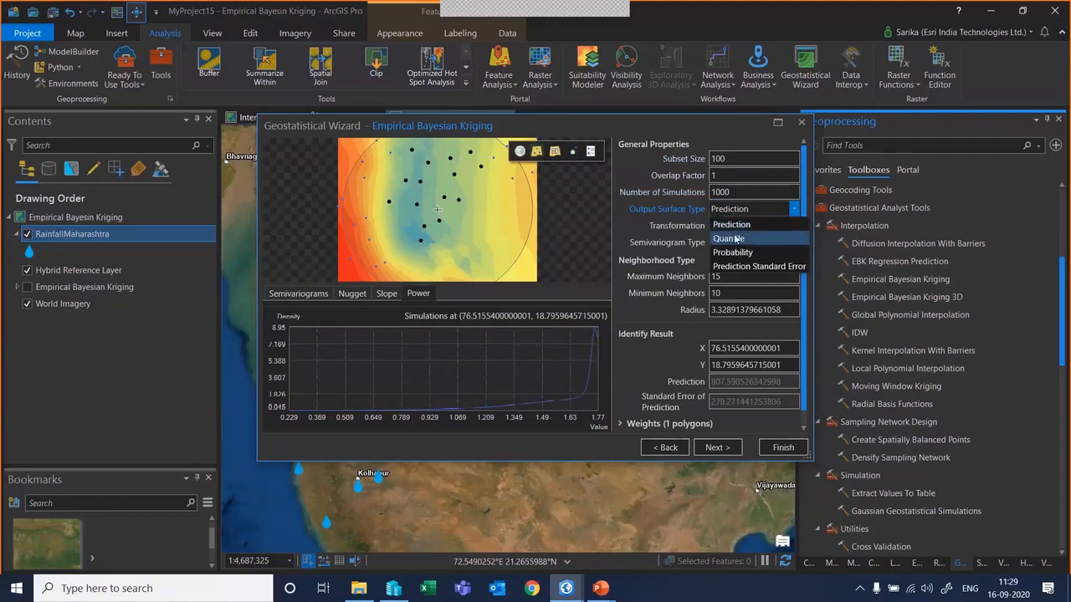
click(745, 244)
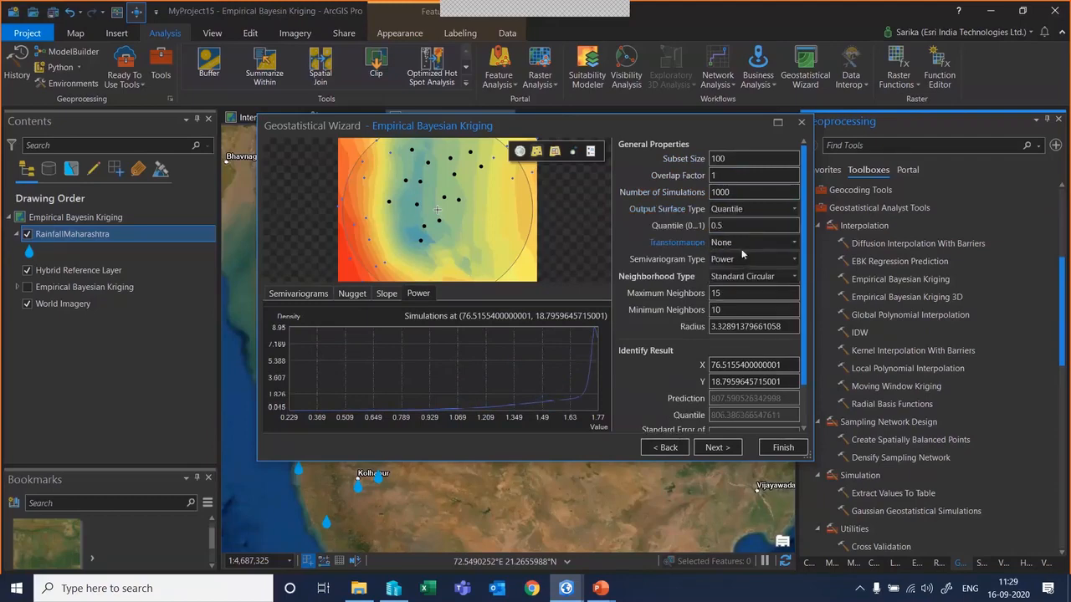
click(743, 211)
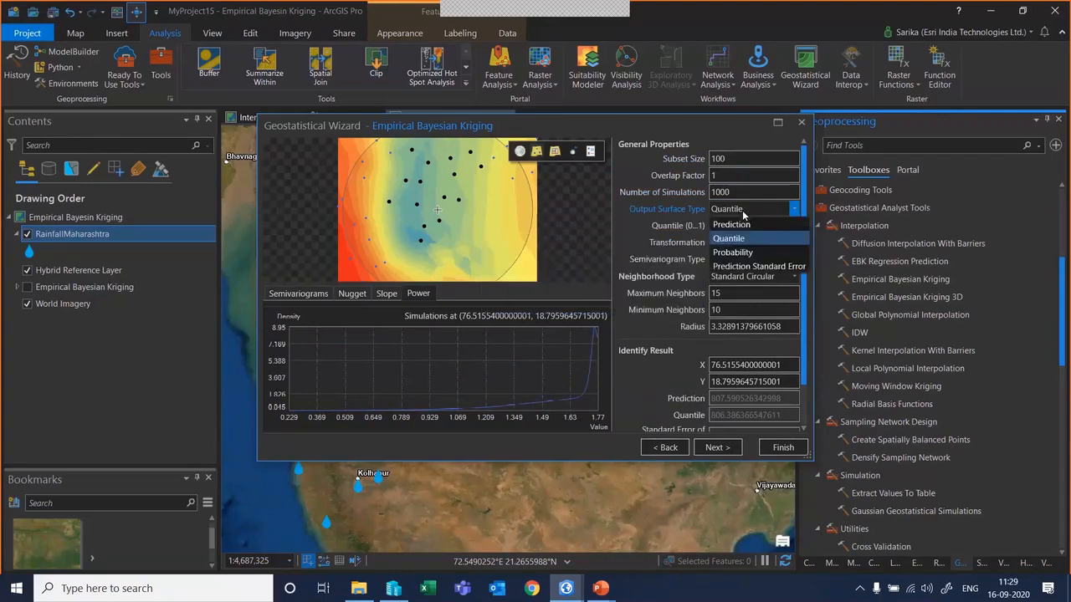
click(728, 267)
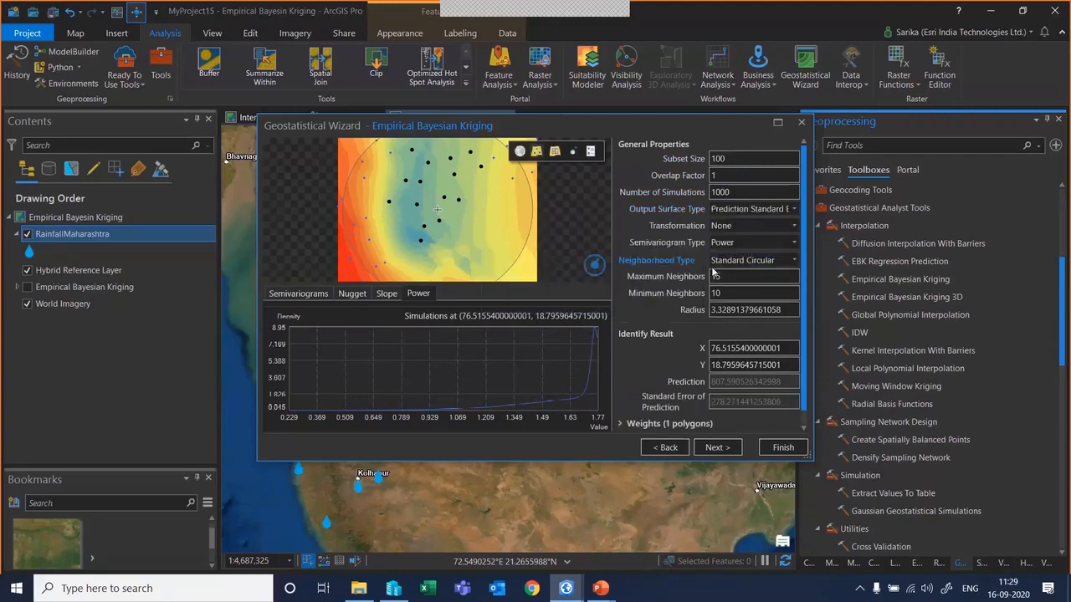
click(741, 211)
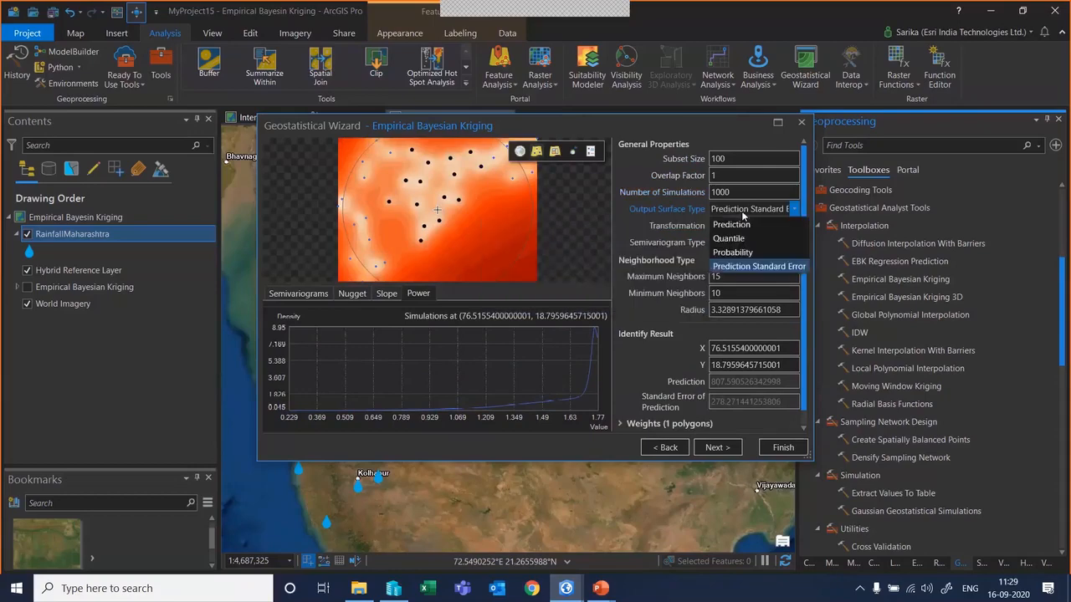
click(747, 229)
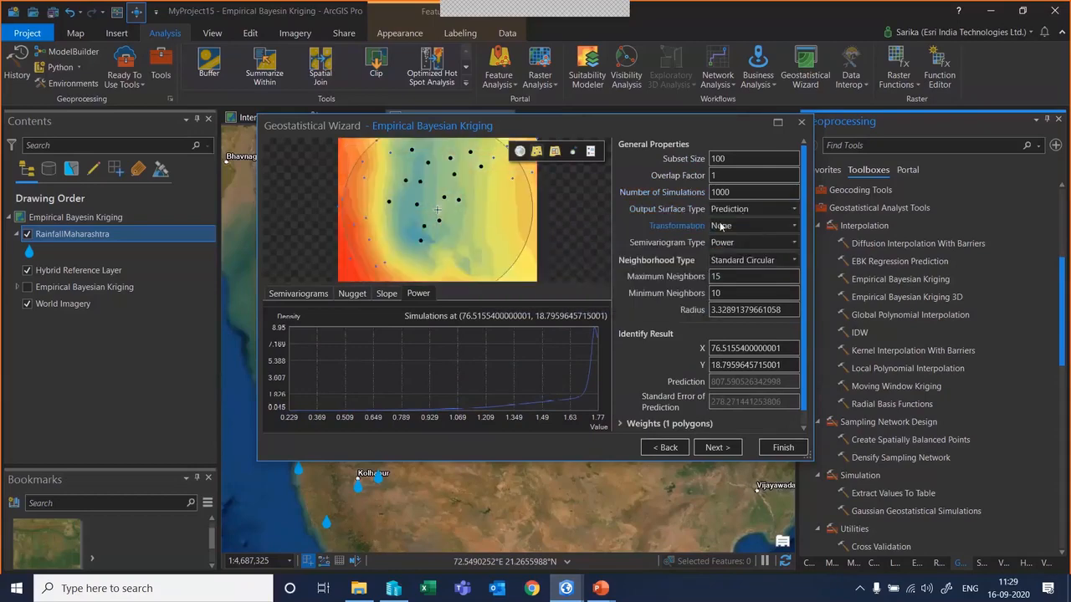
Set the transformation to Empirical, keep the Exponential semivariogram type, and change the neighborhood type to Smooth Circular.
click(747, 228)
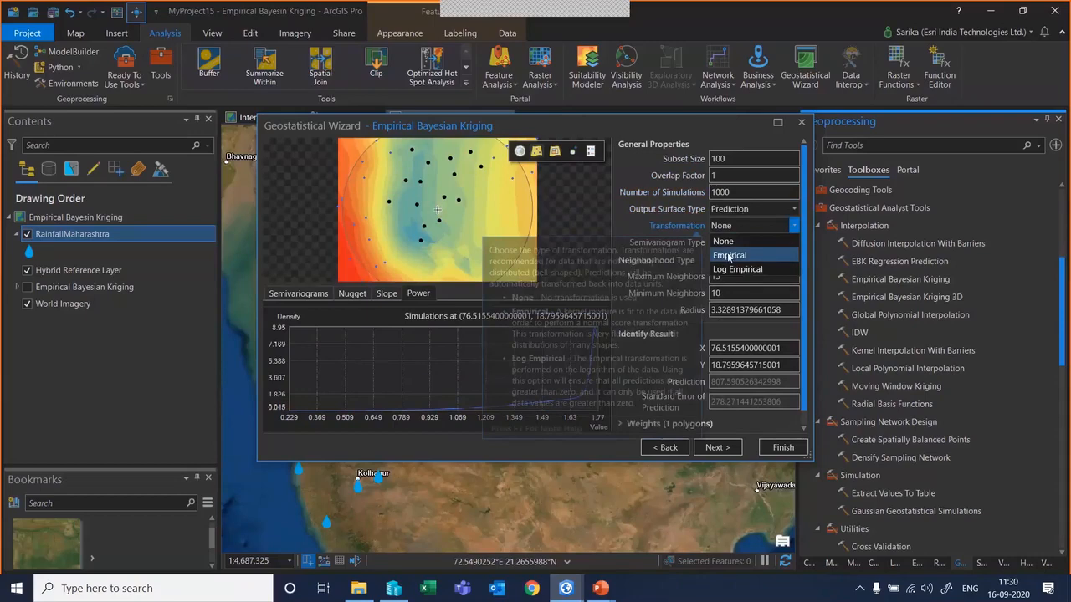
click(730, 255)
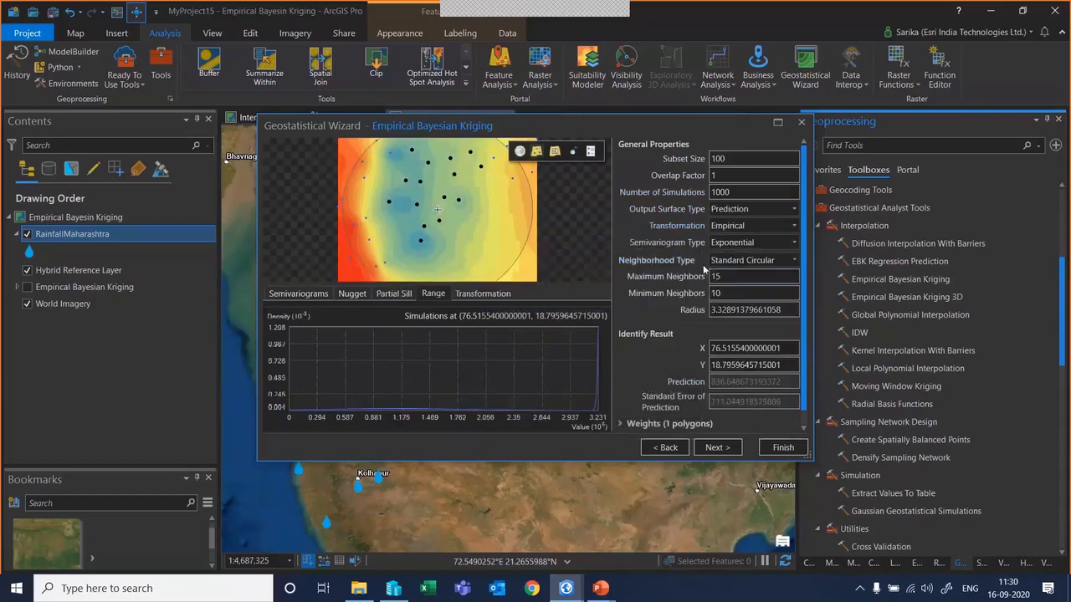
click(722, 245)
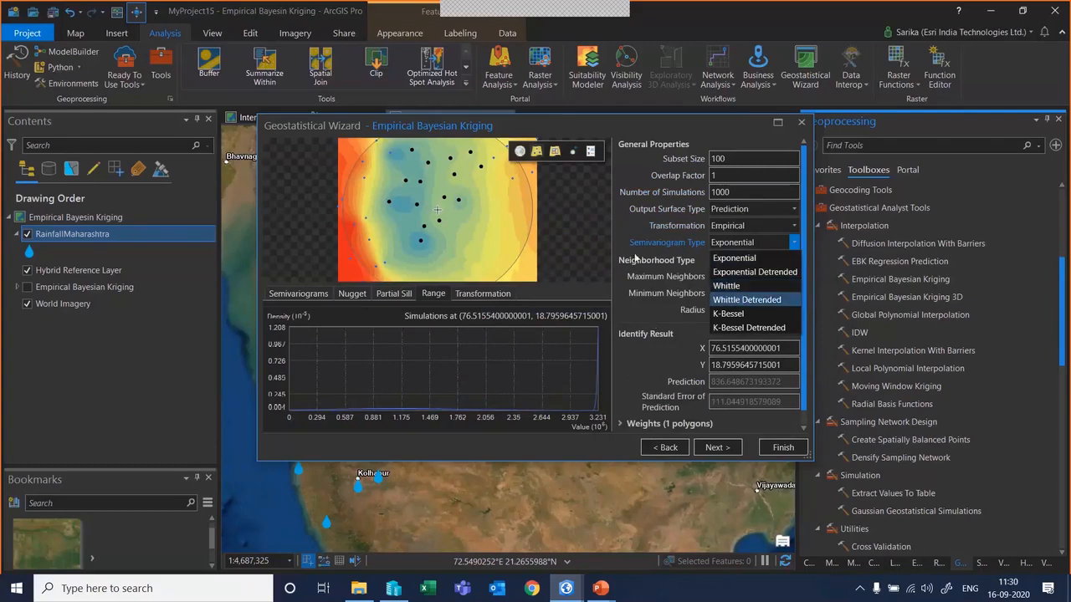
click(629, 238)
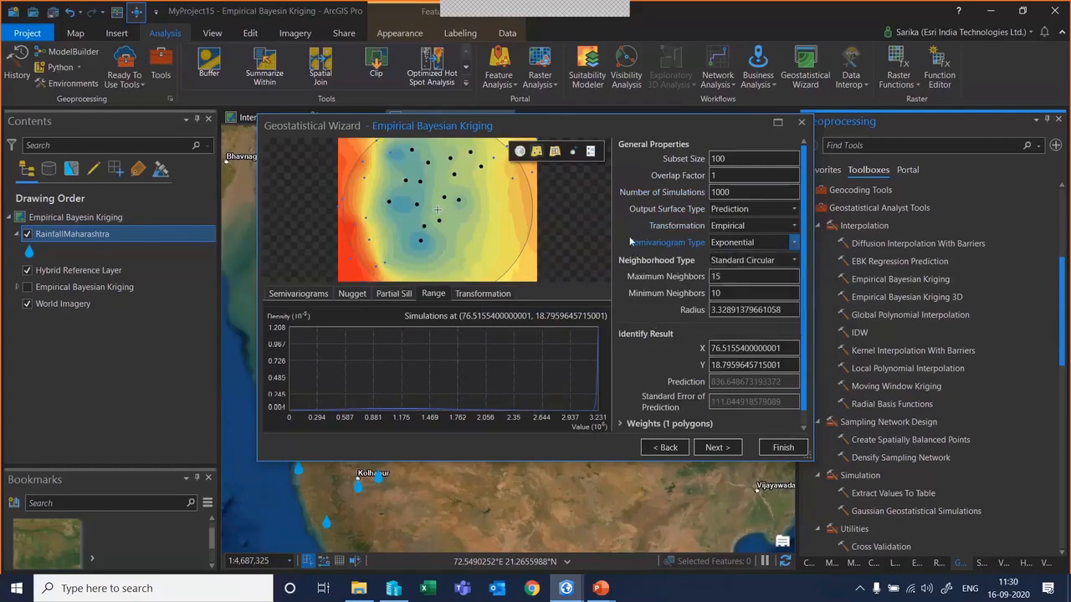
click(724, 261)
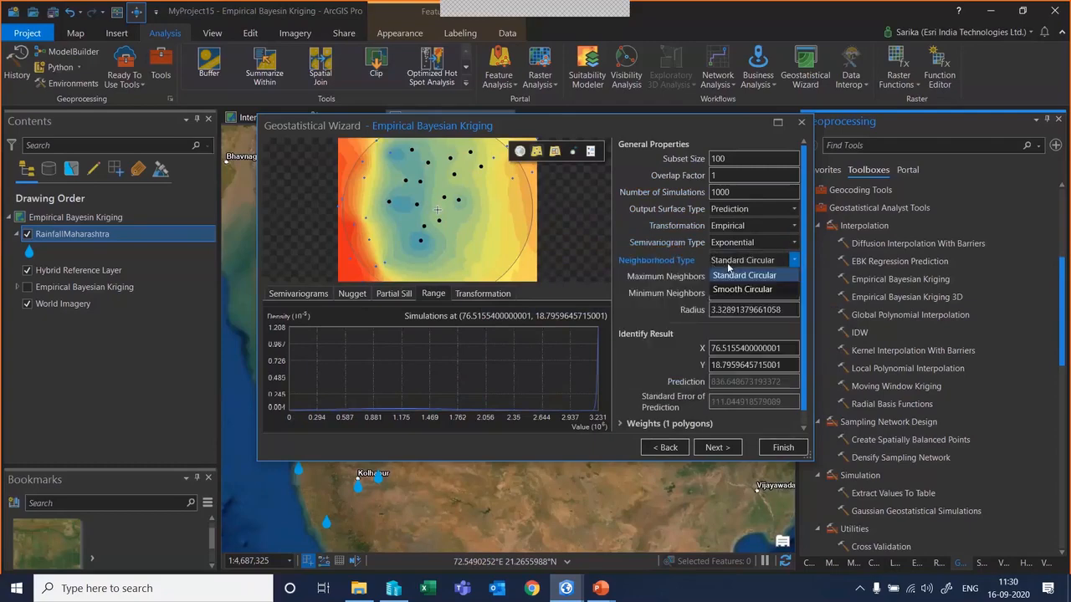
click(738, 288)
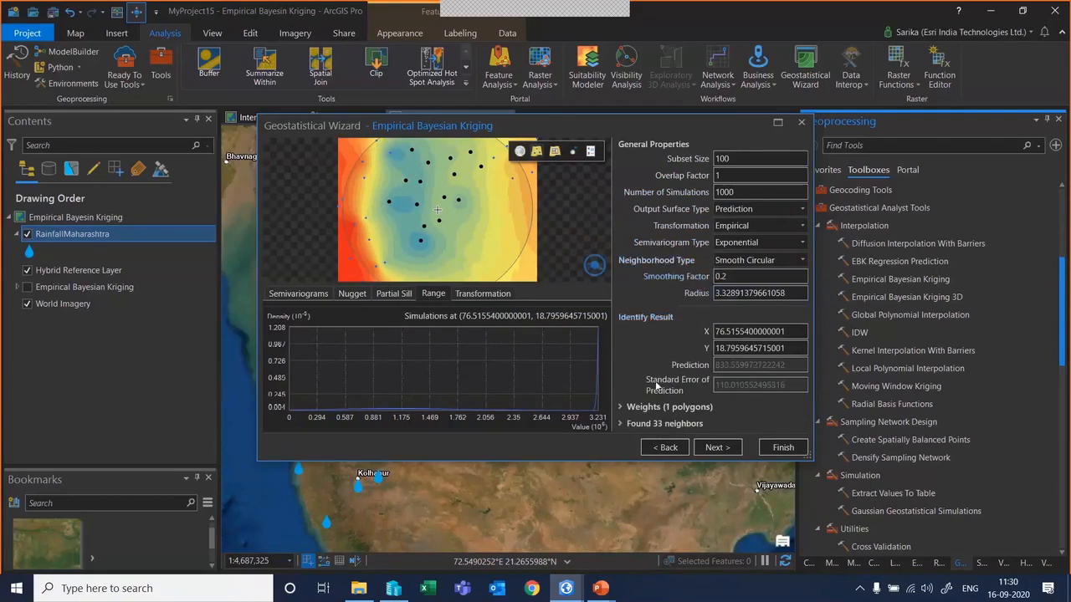
Proceed to cross validation and examine the measured and predicted table and the Error, Standardized Error, Distribution and Normal QQ plots.
mouse_move(683, 395)
click(712, 448)
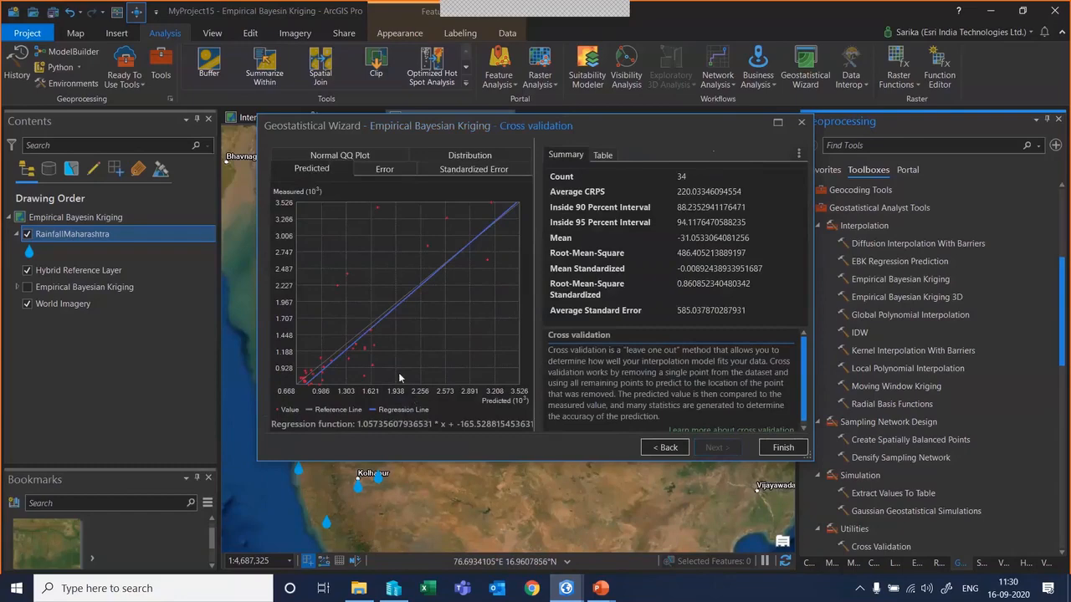
click(602, 155)
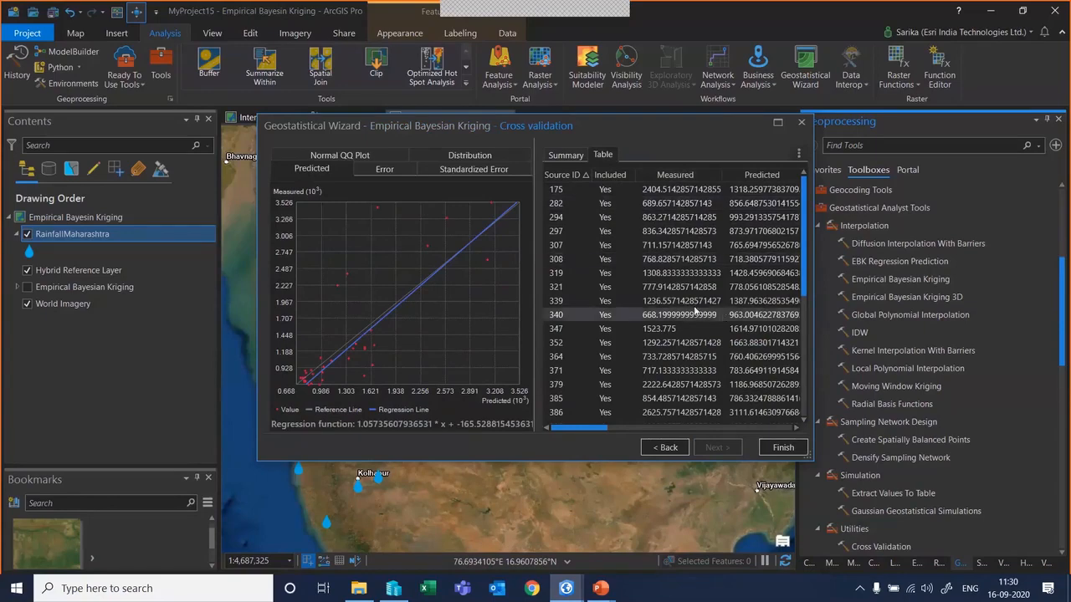
scroll(693, 310, down, 2)
scroll(694, 310, down, 2)
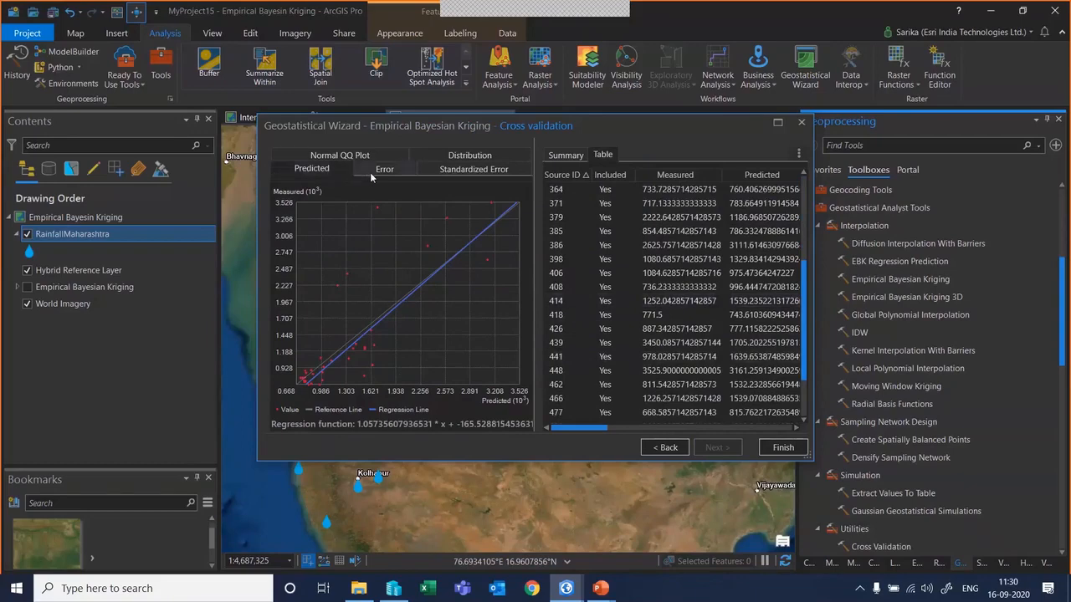
click(373, 171)
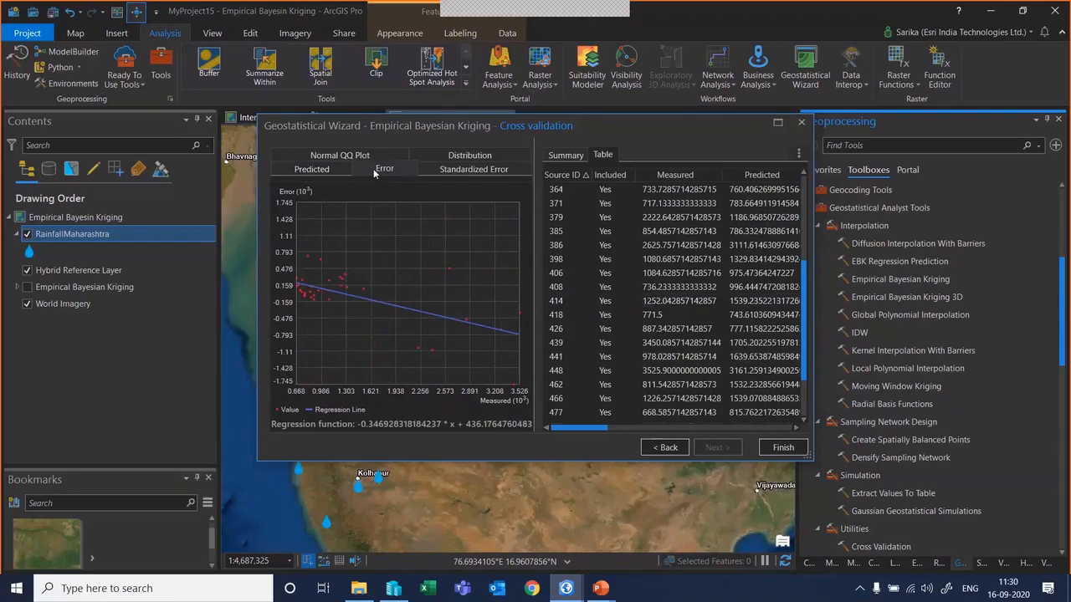
click(435, 169)
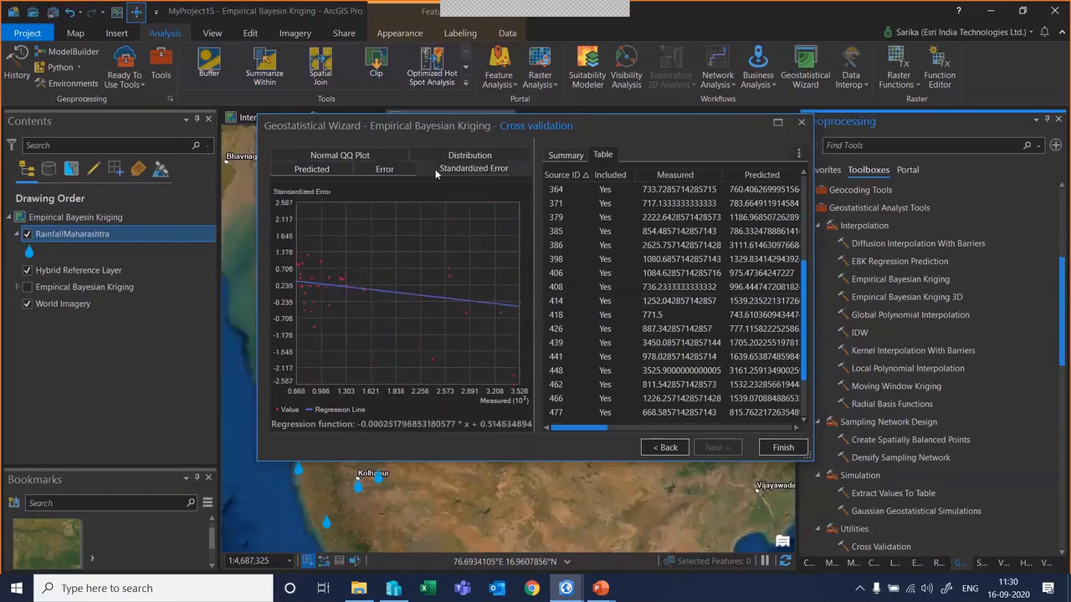
click(429, 158)
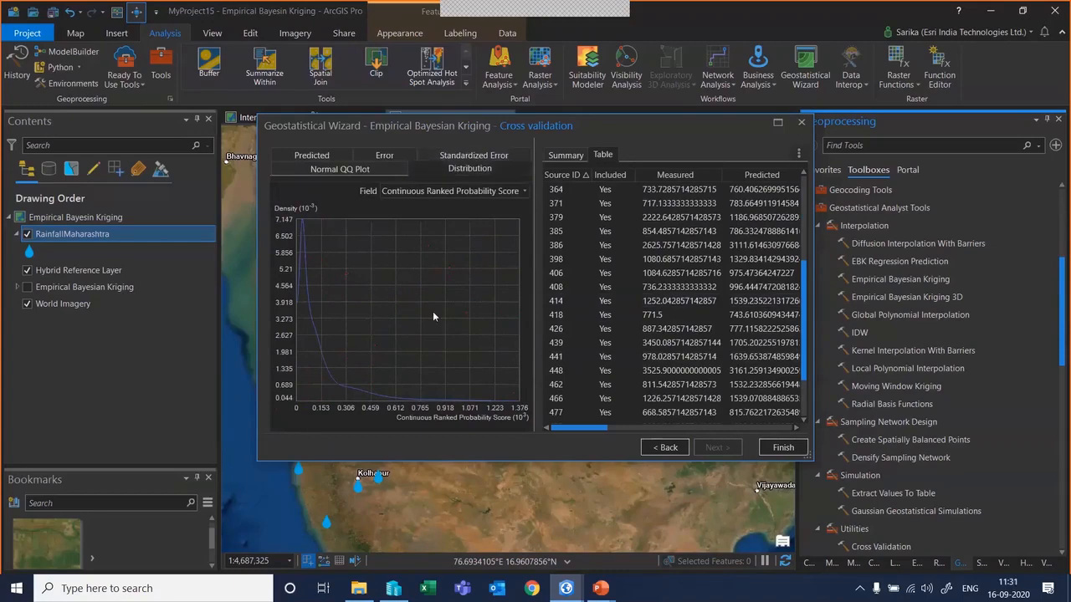
click(332, 170)
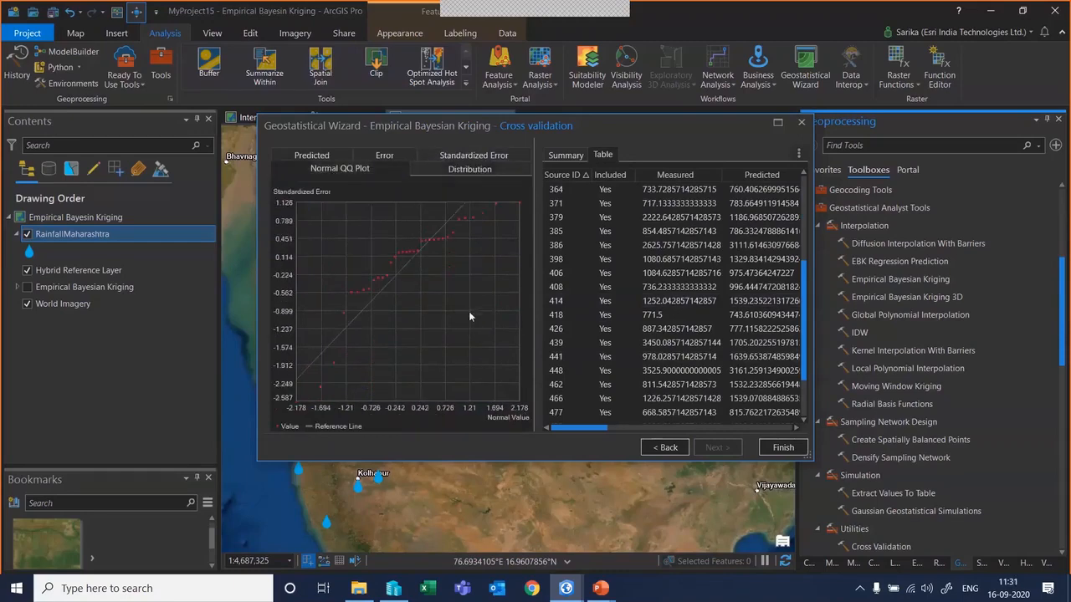
Finish the Geostatistical Wizard and accept the method report to add the kriging surface to the map.
click(782, 448)
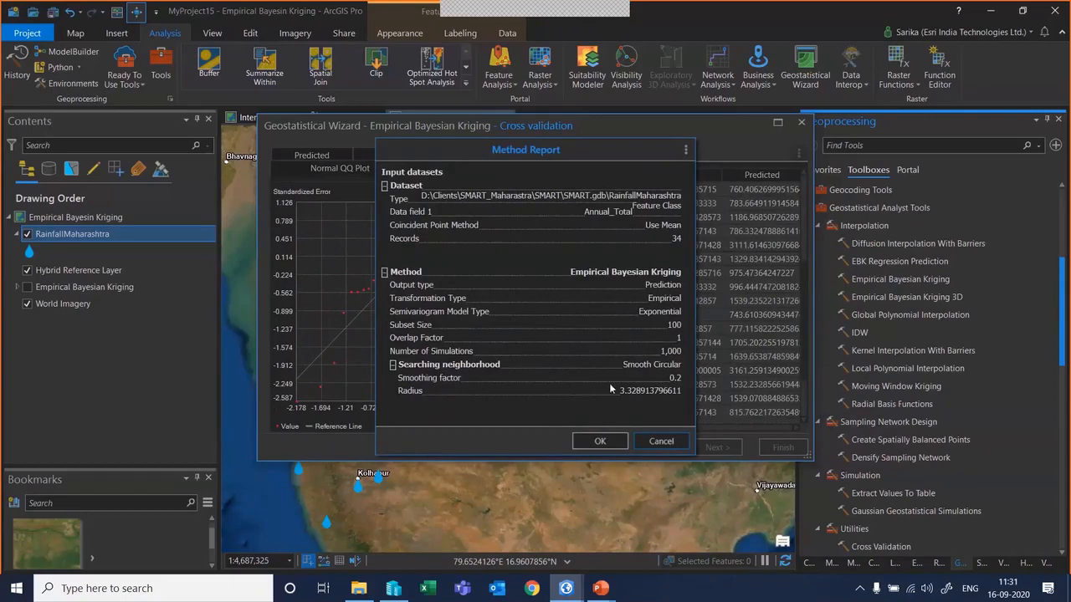
click(607, 444)
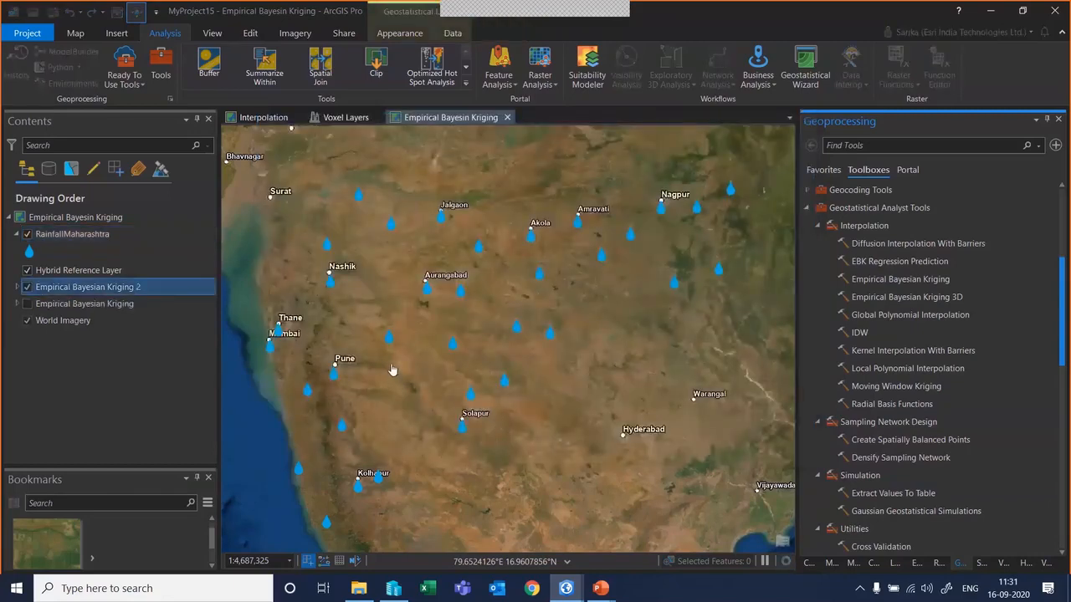
ctrl+click(29, 307)
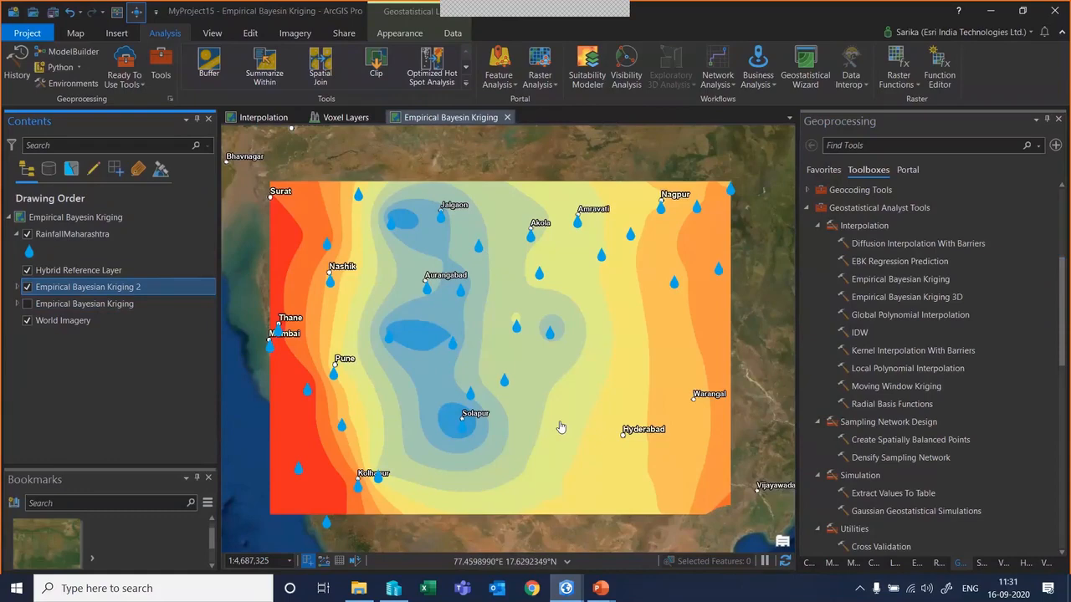
Switch to the running PowerPoint slide show at the Demo slide.
mouse_move(602, 589)
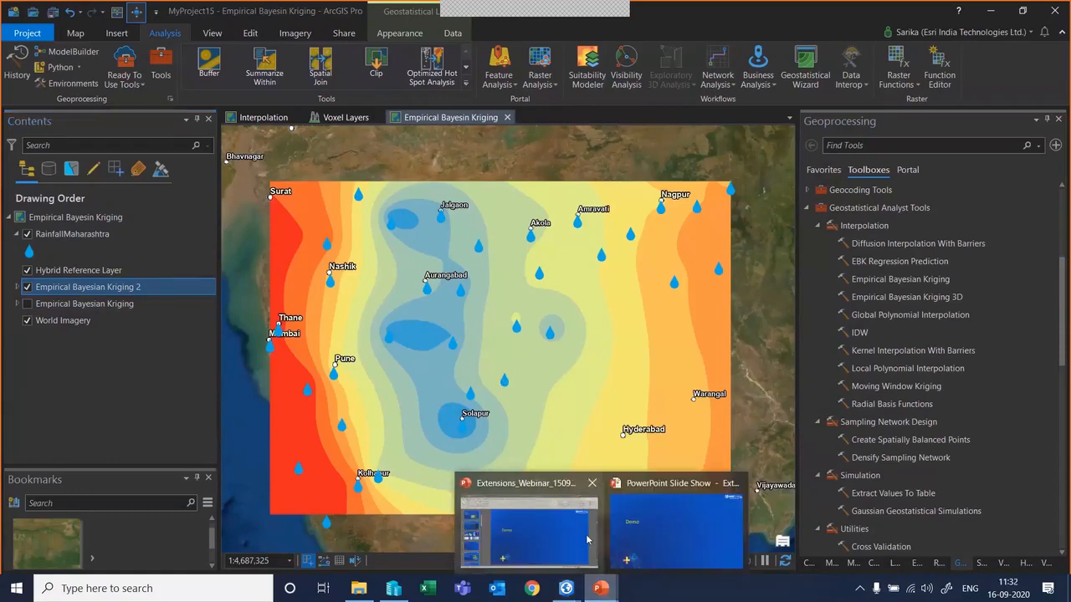
click(619, 544)
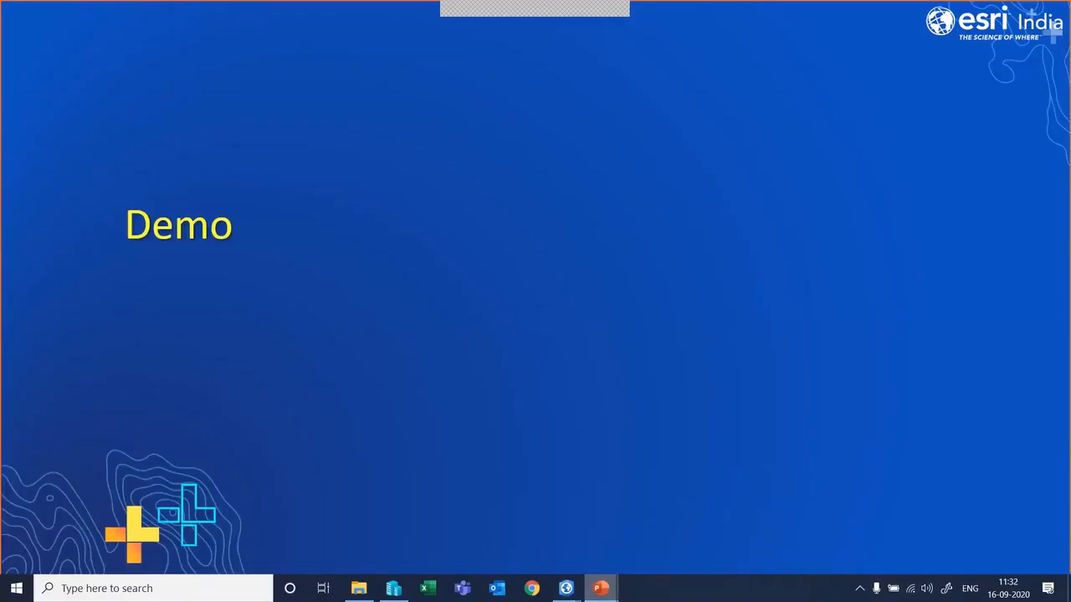
click(472, 346)
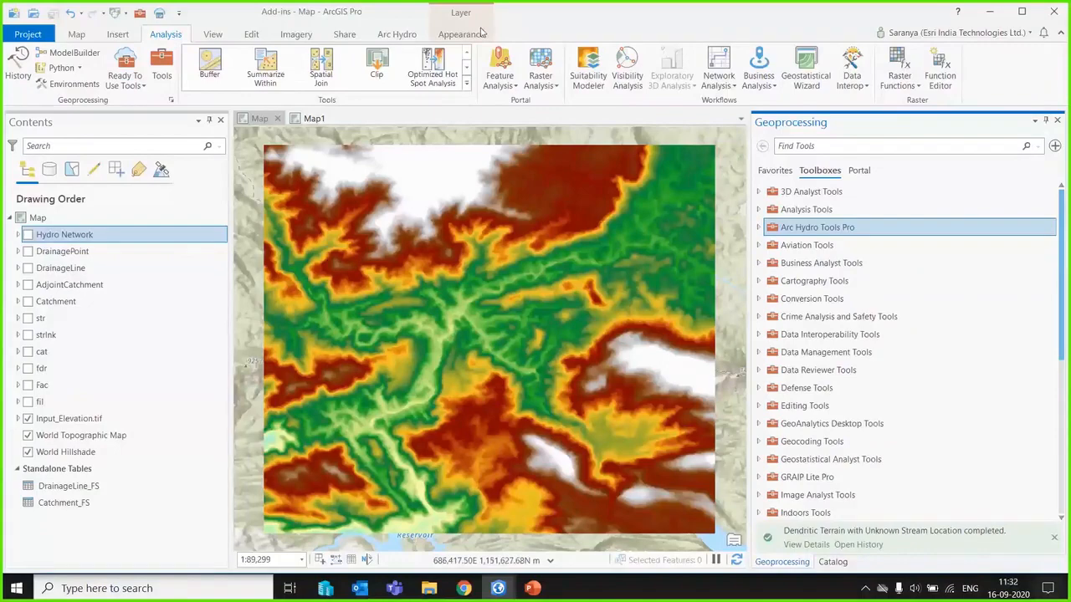
Switch to the Extensions_Webinar_15092020.pptx presentation in PowerPoint and start the slide show from the Network Analyst slide.
click(532, 588)
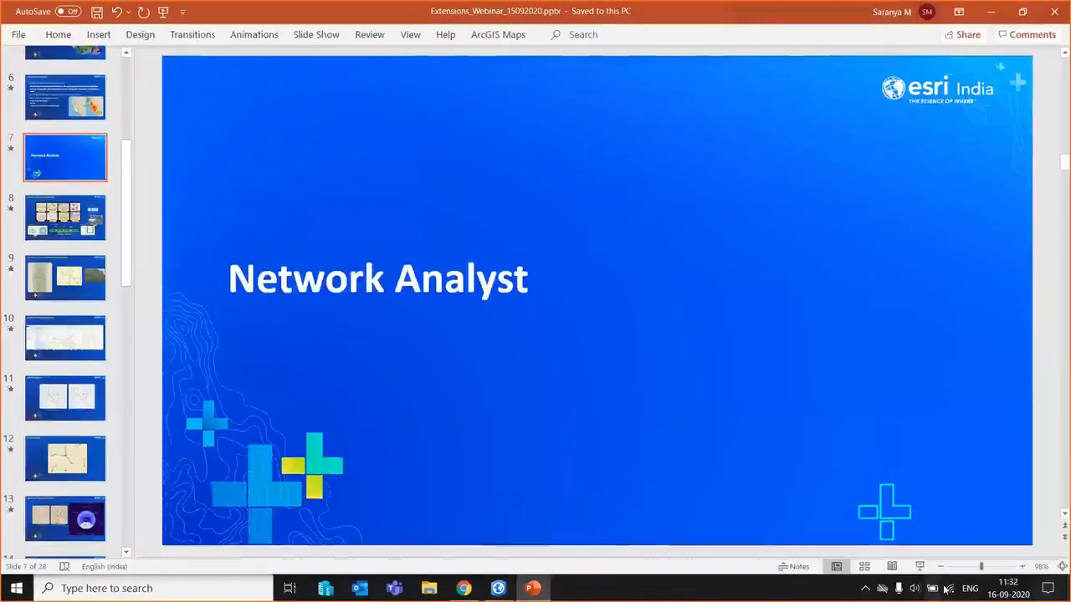
key(shift+F5)
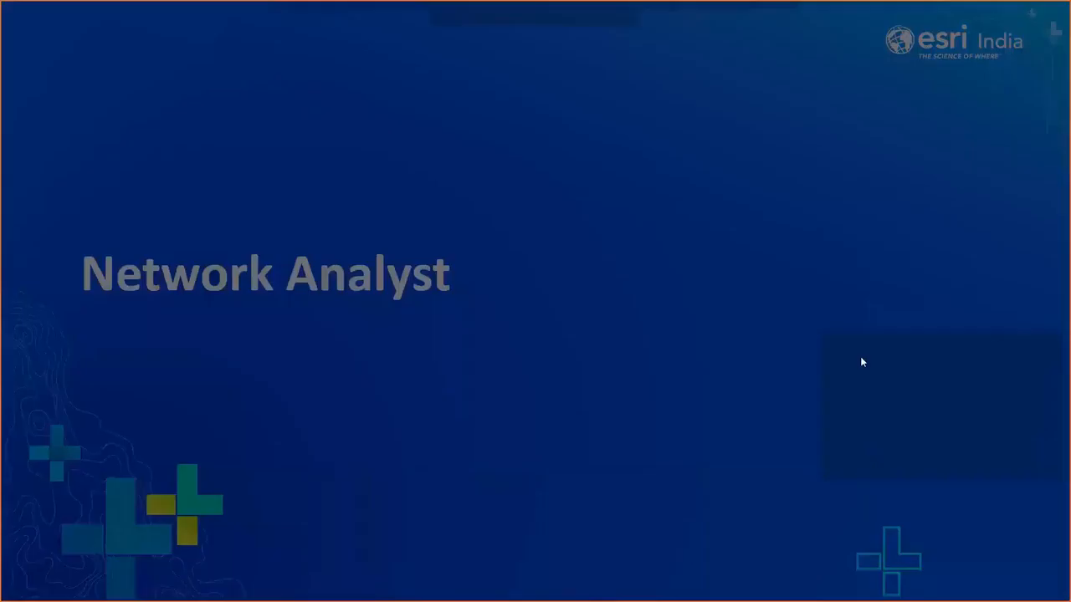
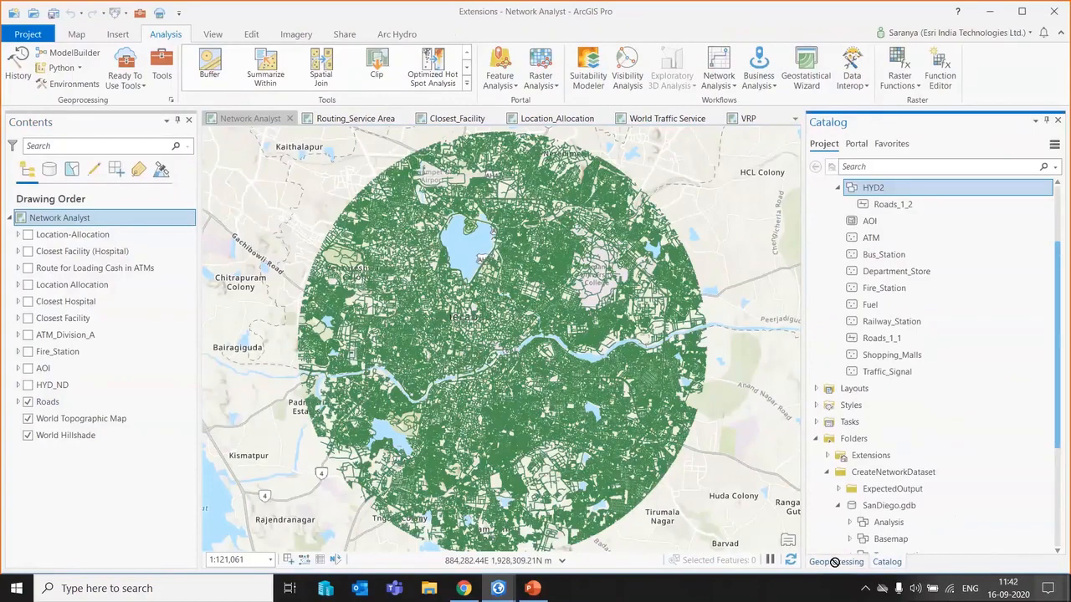
Create the network dataset HYD2_ND in the HYD2 feature dataset from Roads_1_2 with Elevation fields, and collapse its layer legend.
text(HYD2_ND)
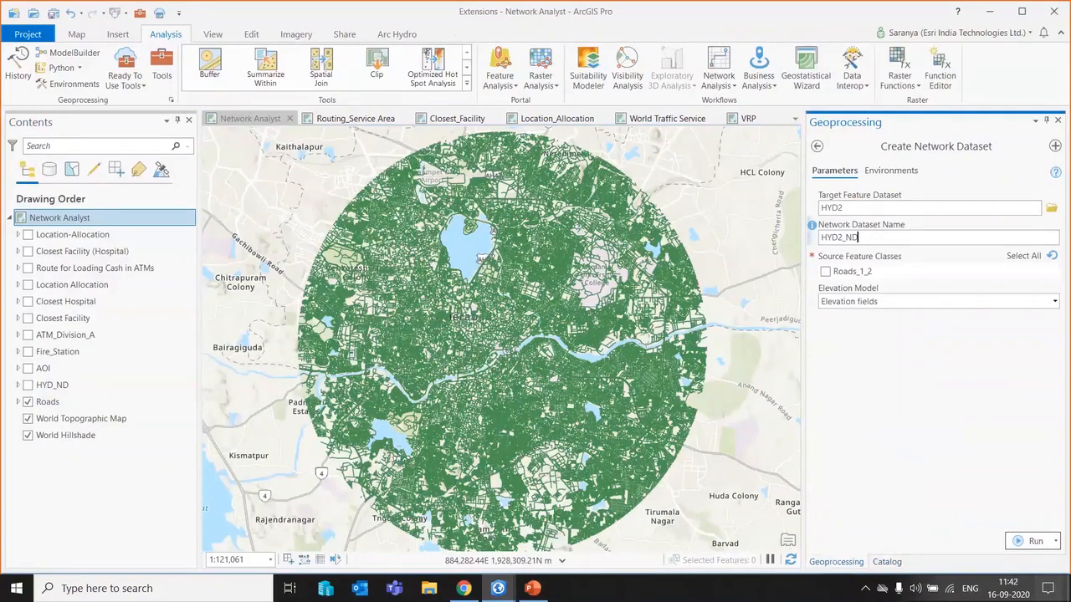
click(825, 272)
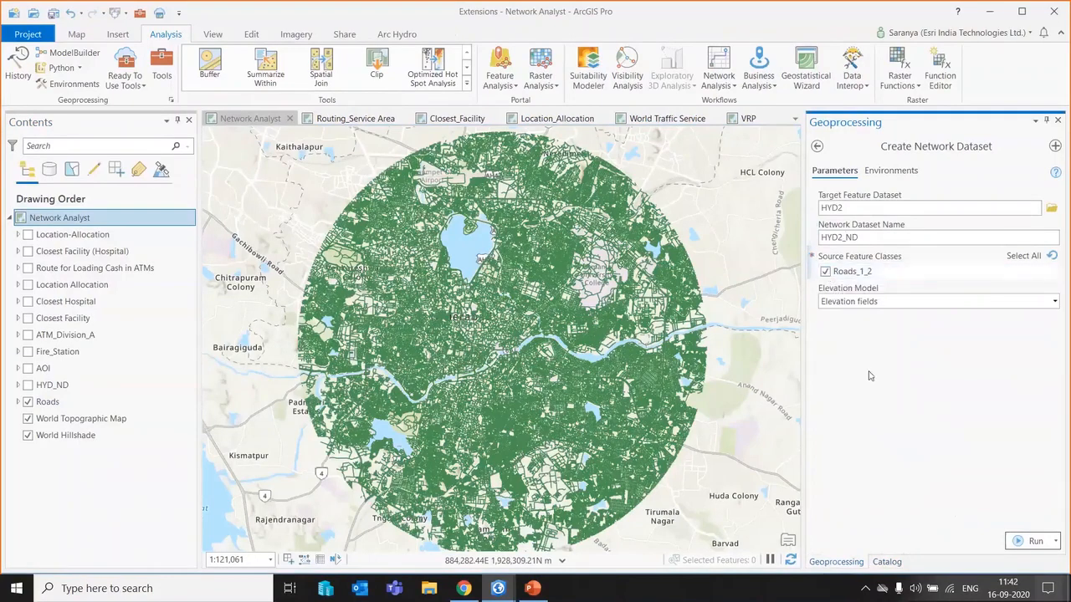
click(1020, 539)
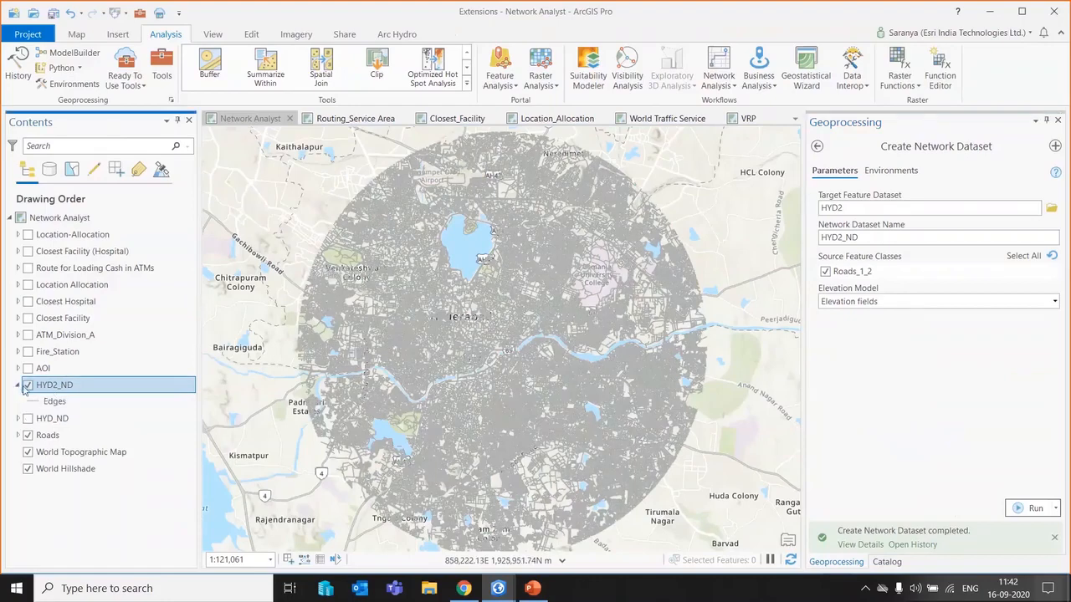
click(17, 384)
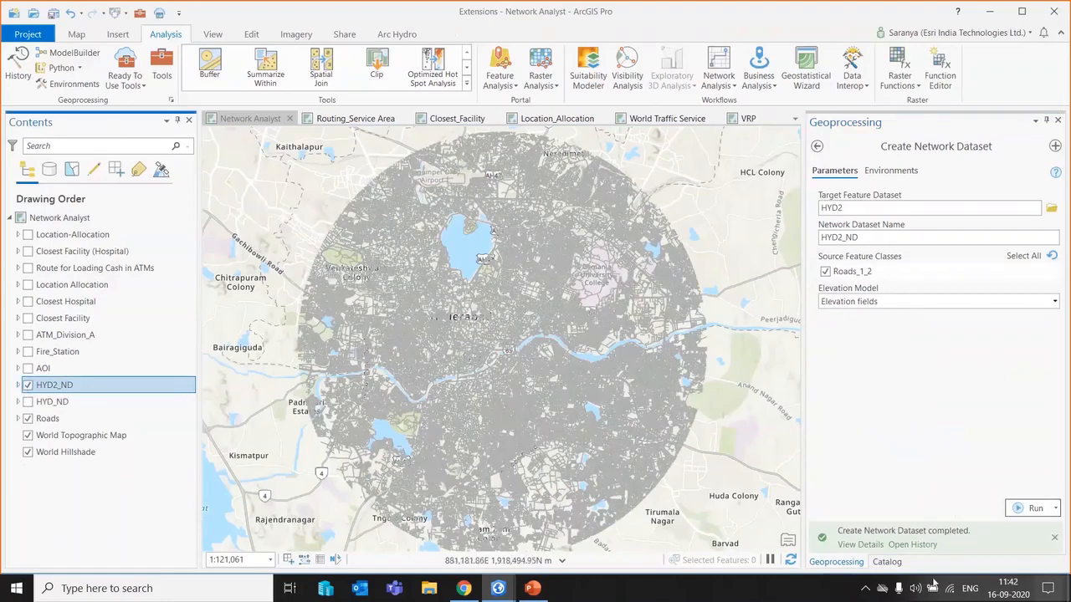
Build the network for the HYD2_ND network dataset with the Build Network tool.
click(817, 145)
click(900, 340)
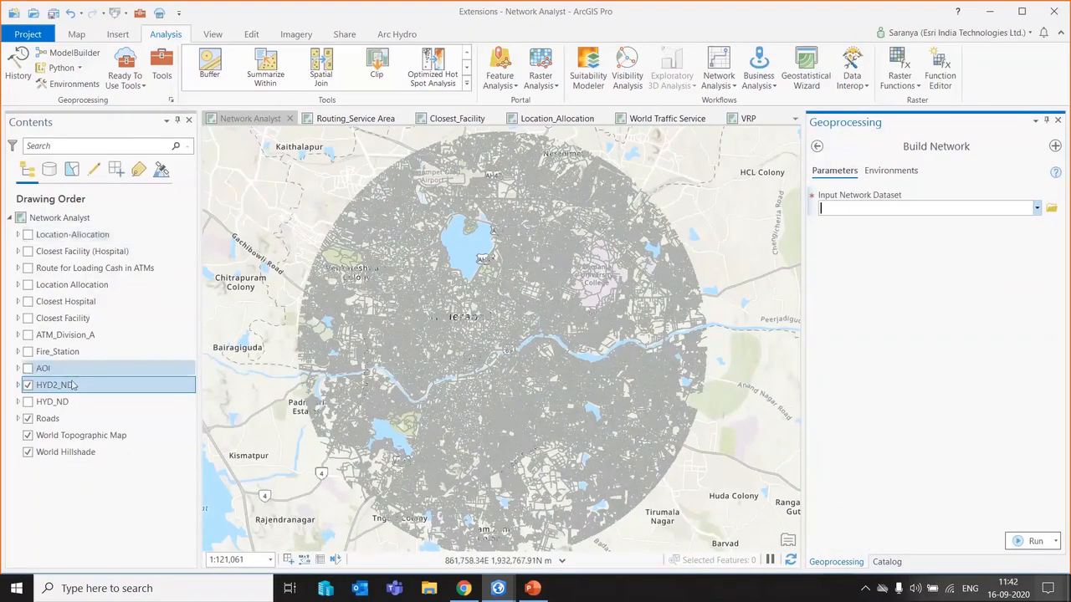
drag(73, 384, 920, 208)
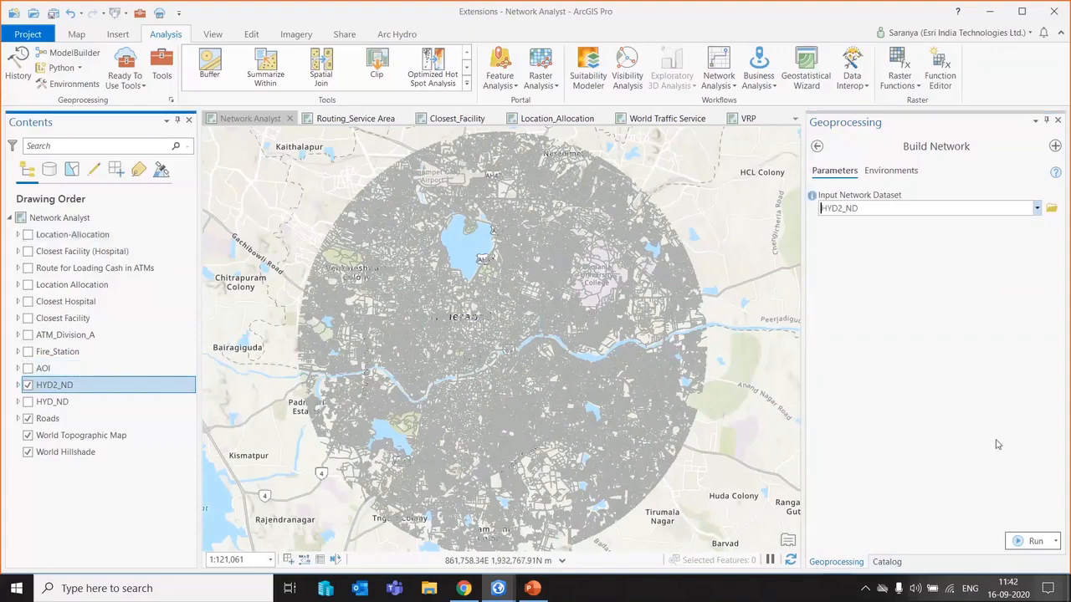
click(1032, 541)
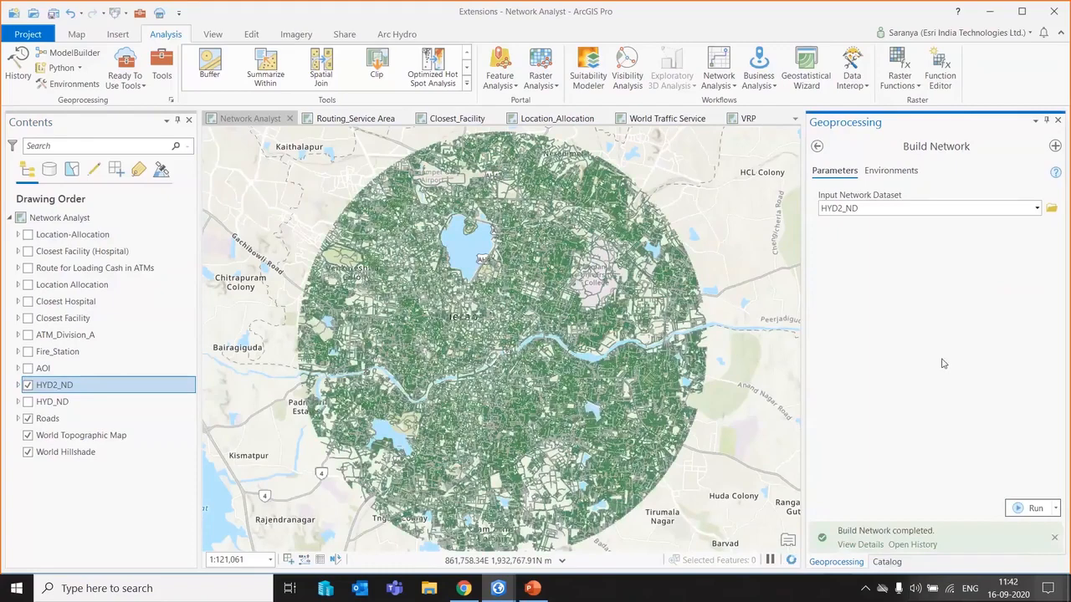
Open the properties of the NewSanDiego_ND network dataset in SanDiego.gdb and review its general information and source settings.
click(886, 563)
right_click(918, 411)
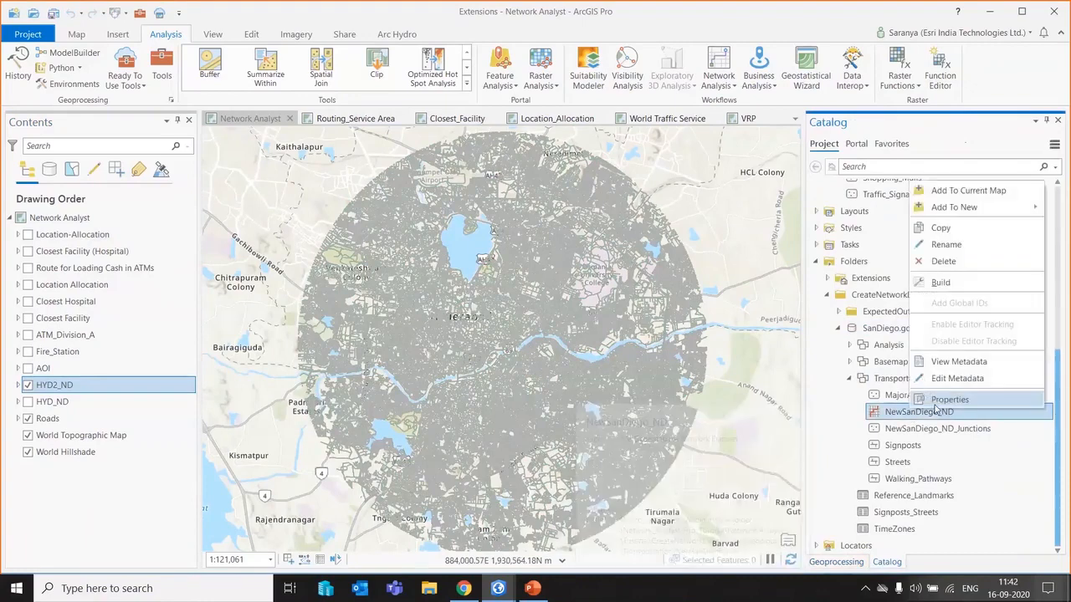
click(935, 400)
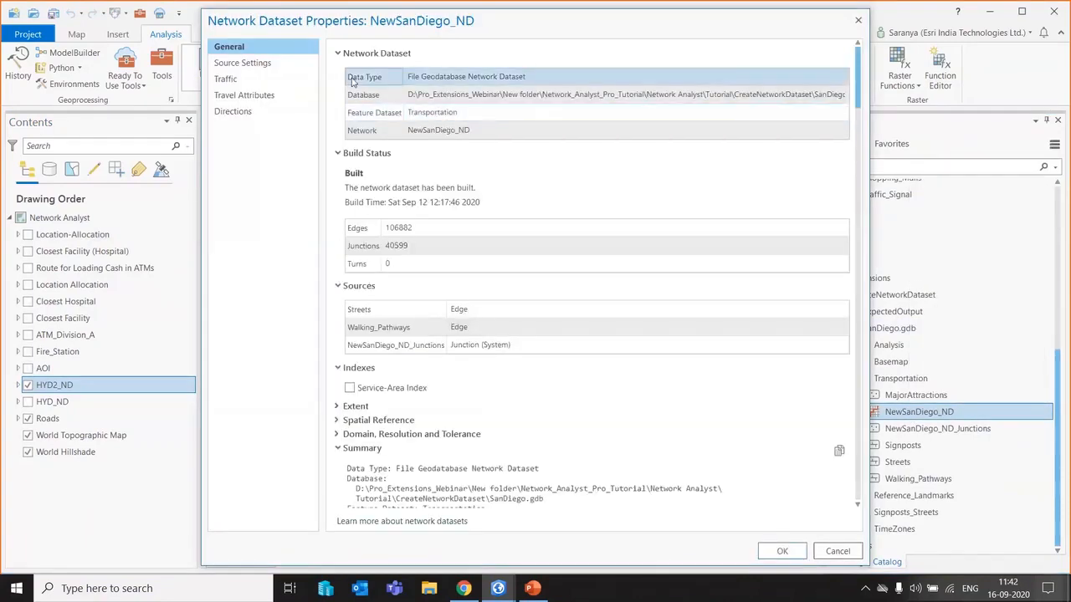
click(266, 66)
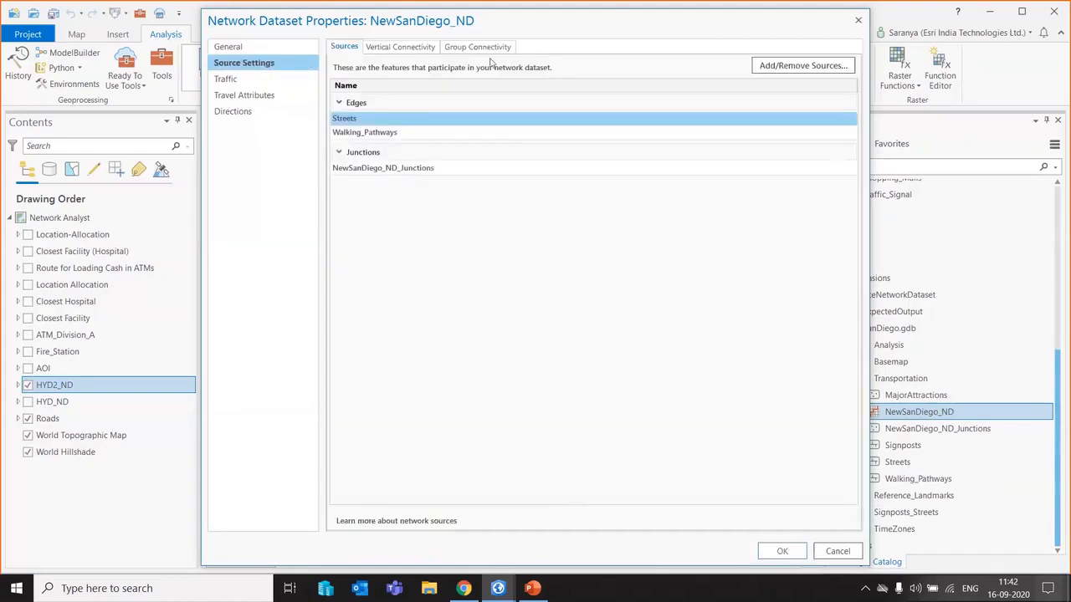
Review the travel modes, costs, restrictions and hierarchy among NewSanDiego_ND's travel attributes, and close its properties.
click(244, 95)
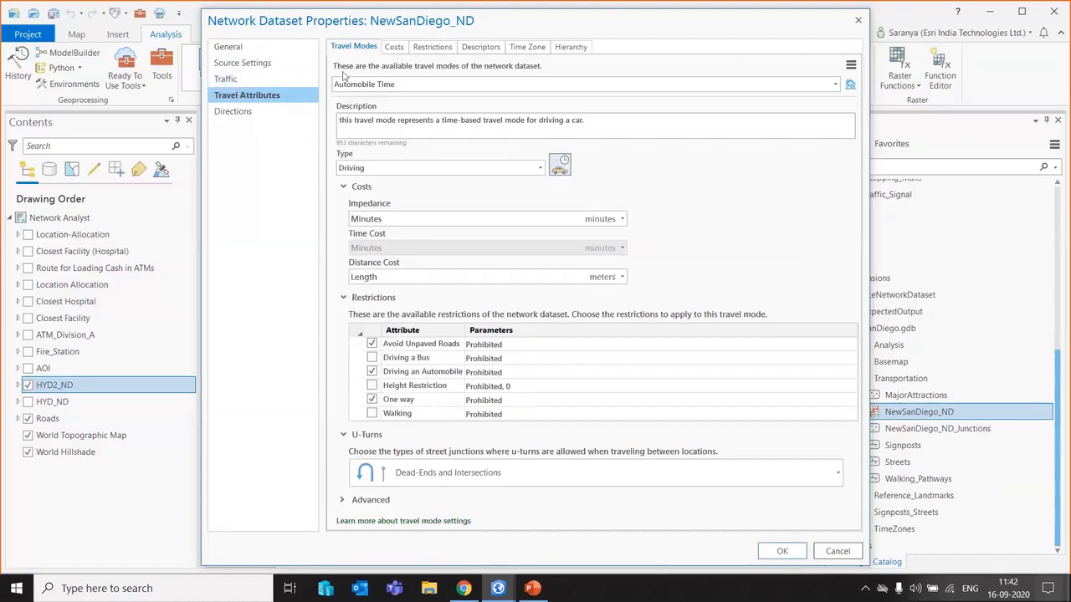
click(836, 86)
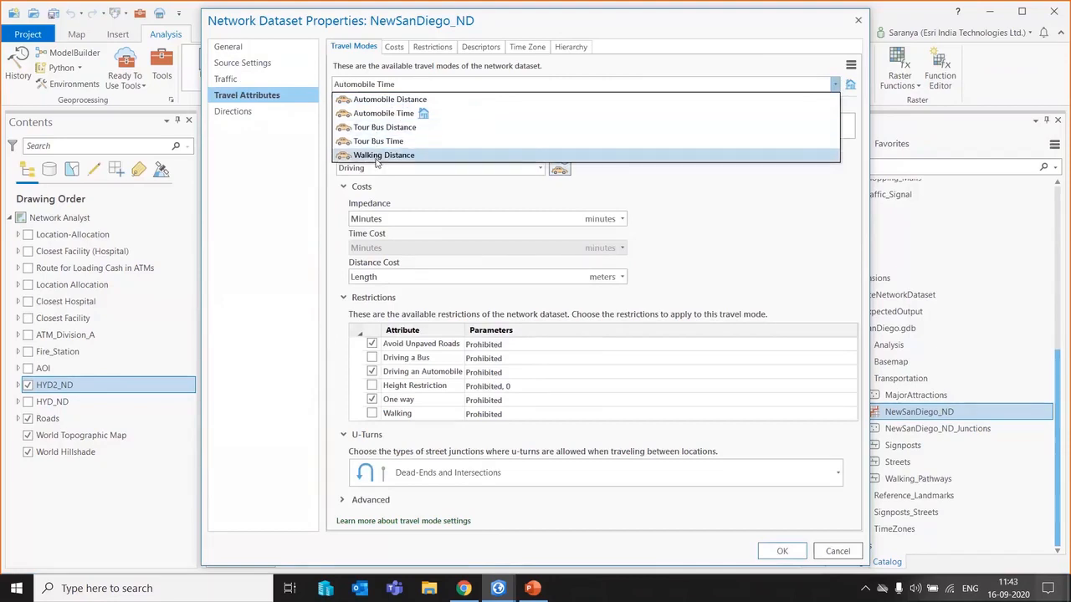
click(387, 84)
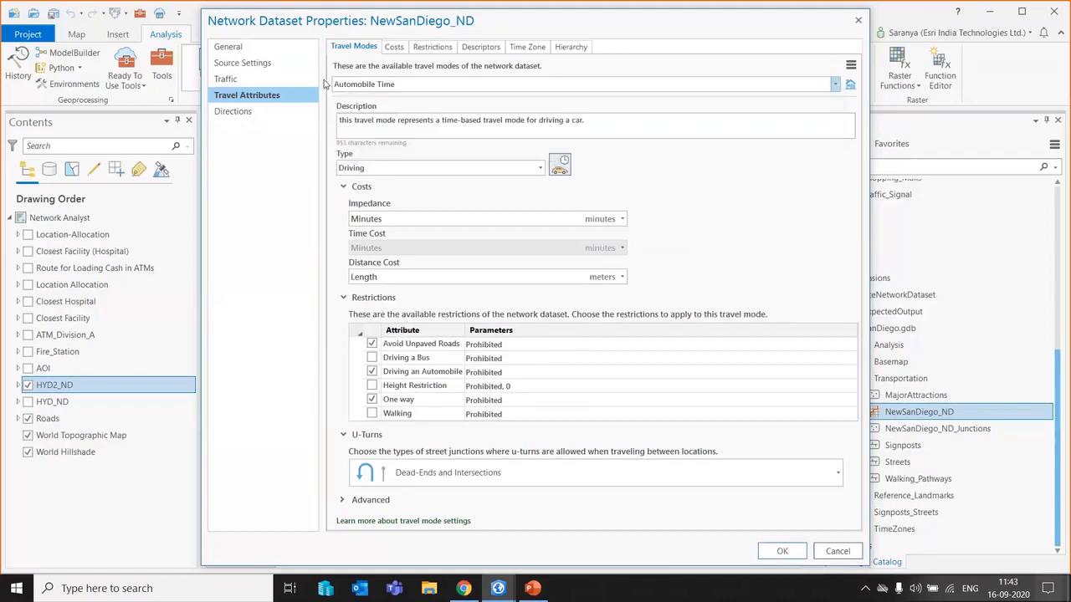
click(395, 48)
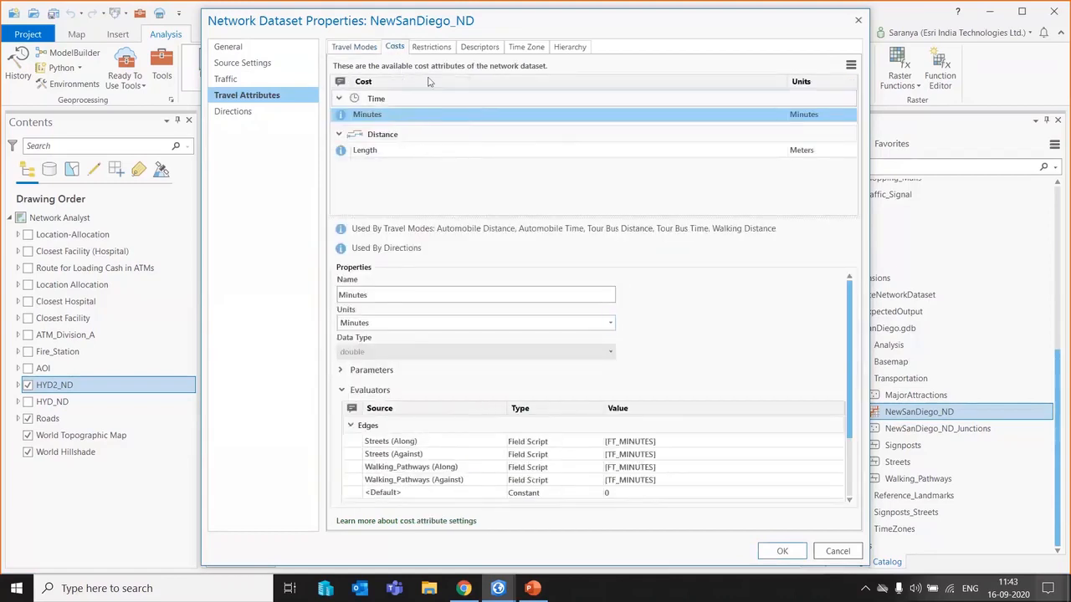
click(430, 47)
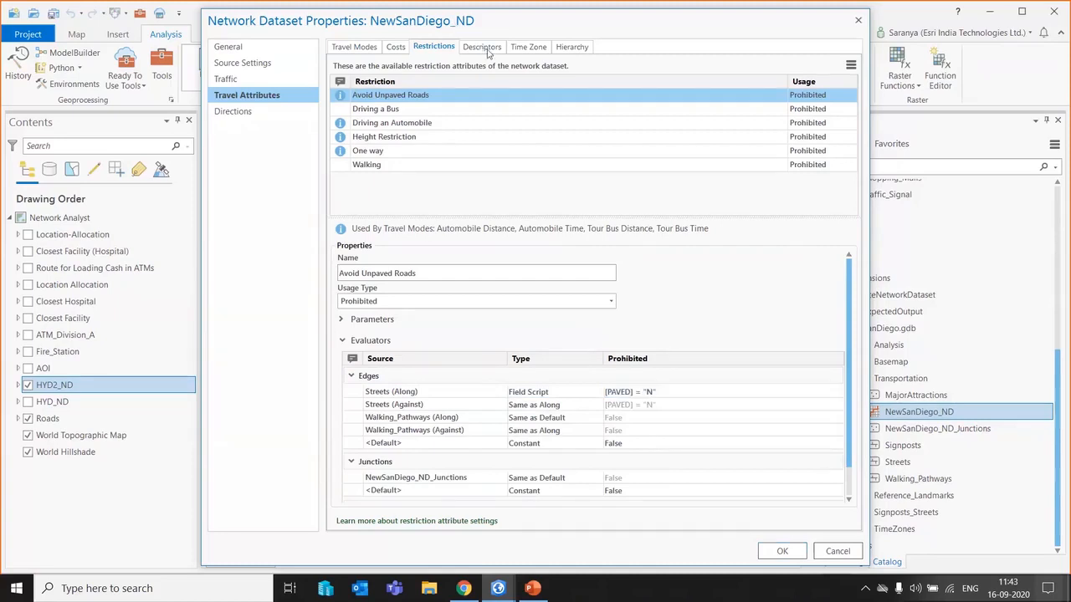
click(573, 48)
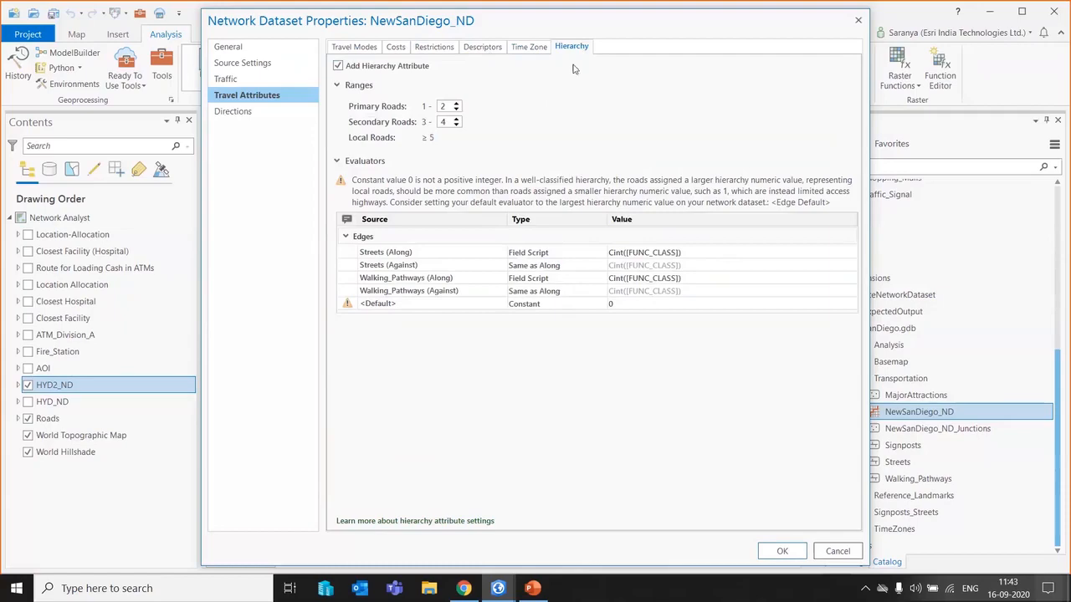
click(857, 21)
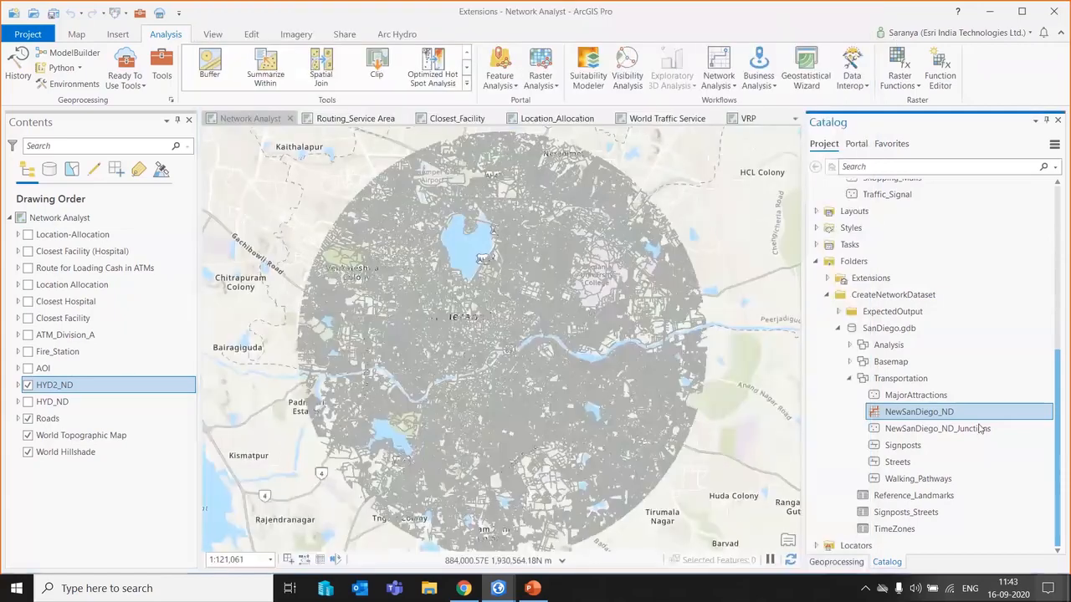
Review the available network analysis types and compare the network data sources used by the Network Analyst and VRP maps.
scroll(980, 429, up, 6)
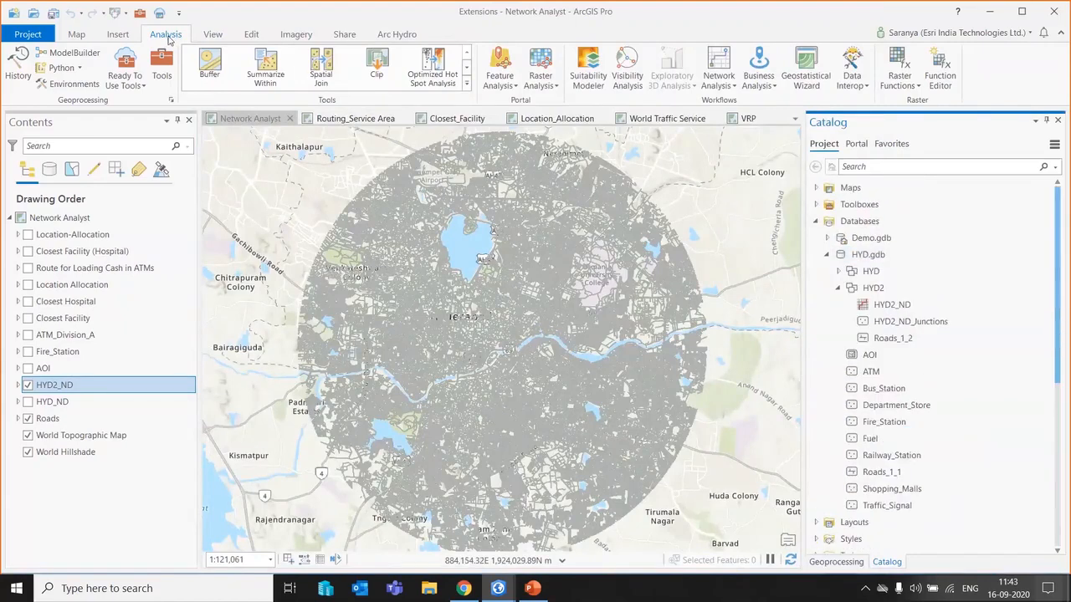
click(721, 84)
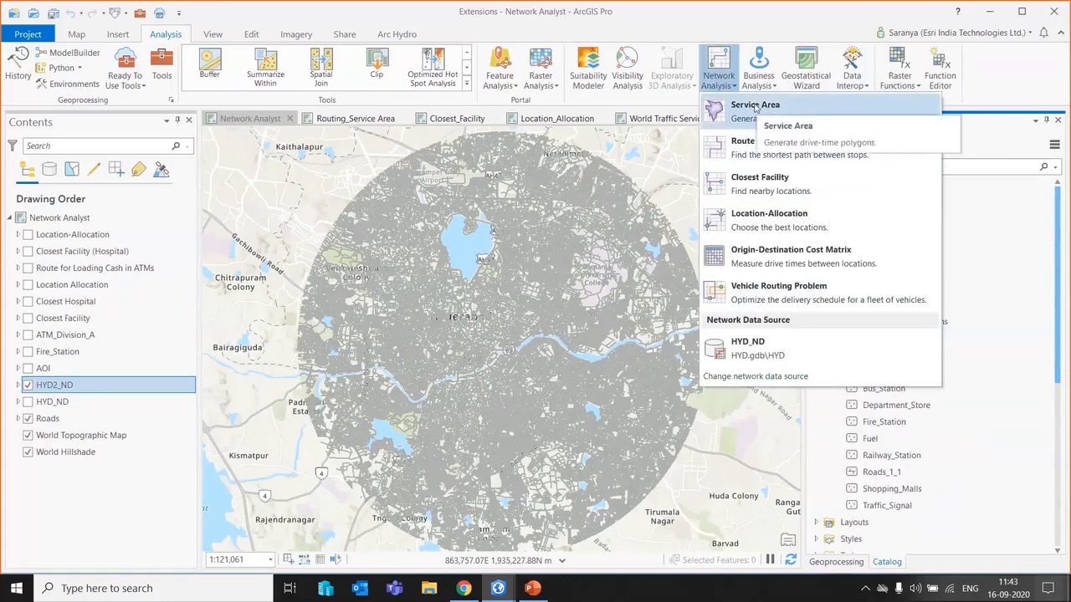
mouse_move(755, 351)
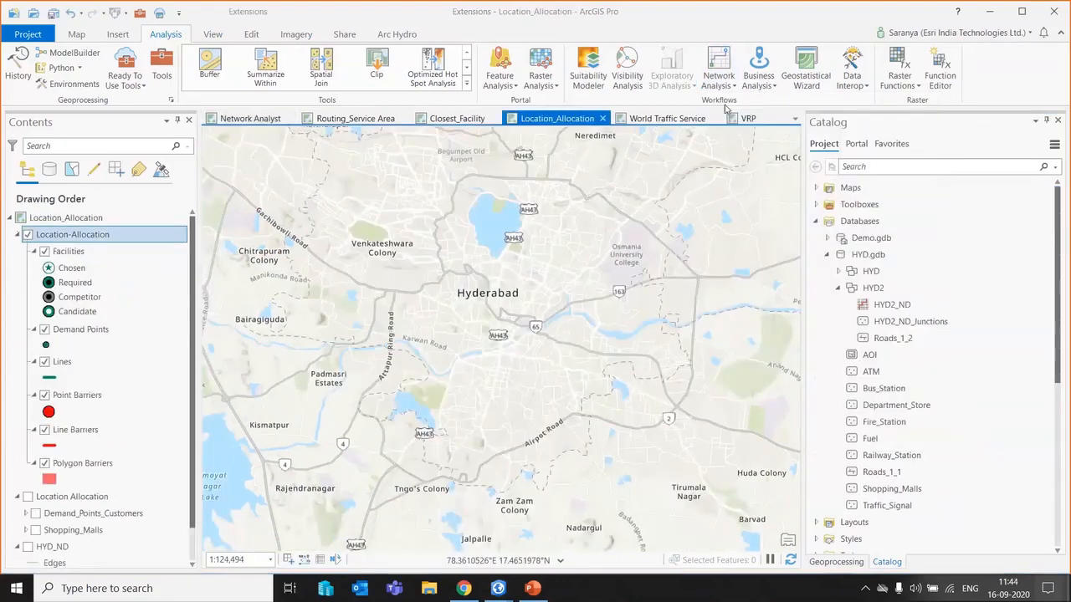
click(736, 118)
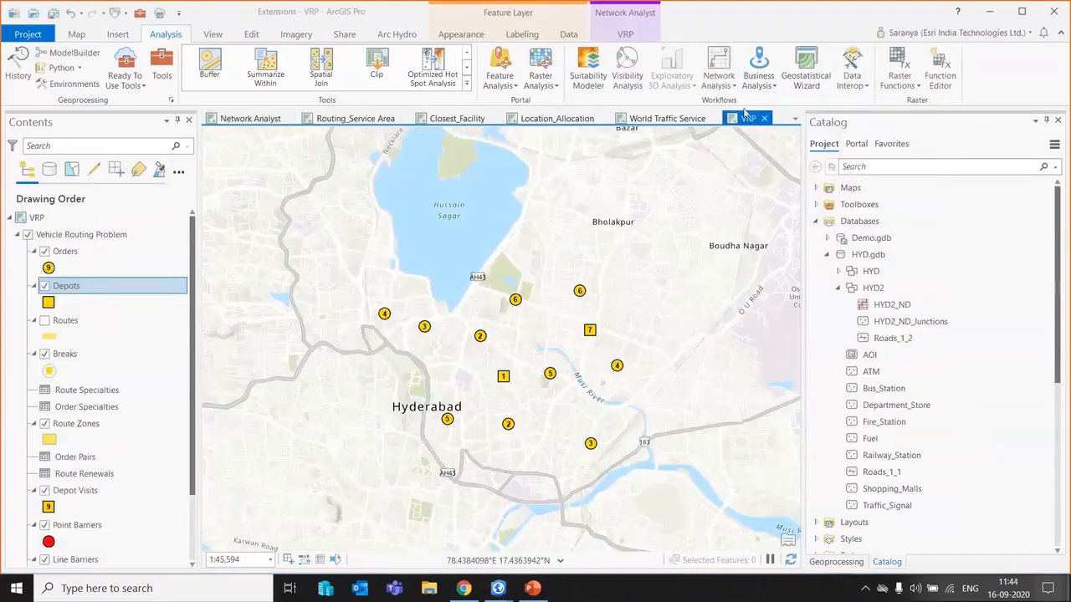
click(721, 80)
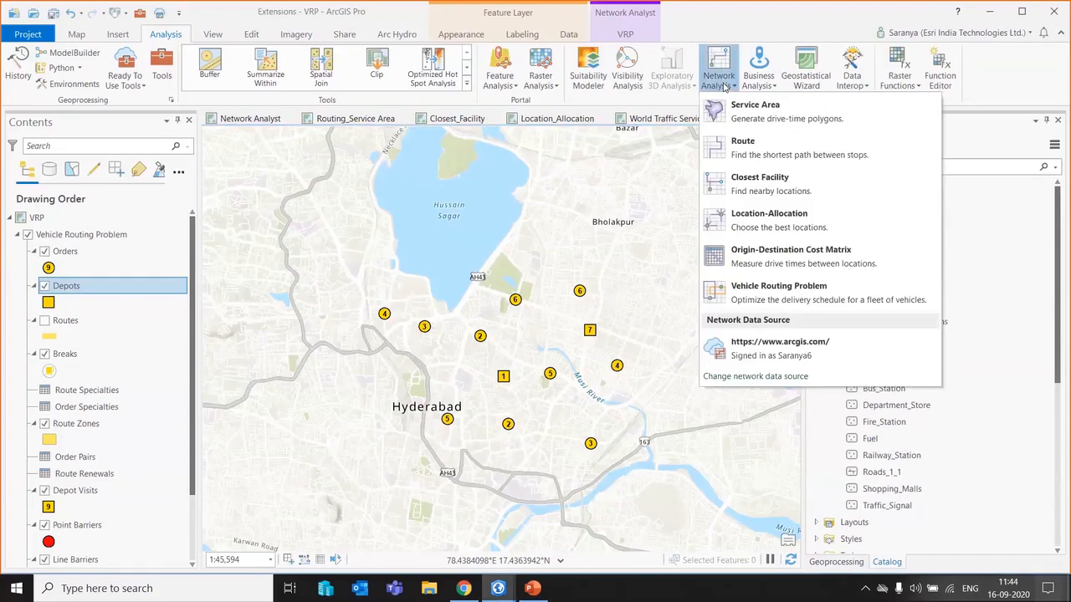
mouse_move(801, 355)
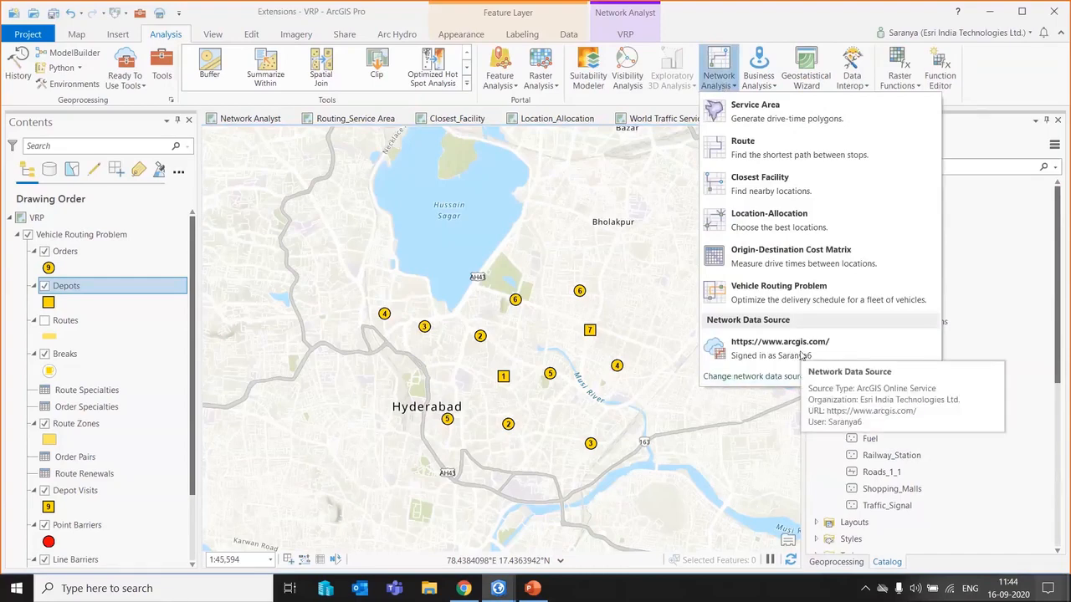
Activate the Routing_Service_Area map, expand the Service Area layer and show the service area settings for its Facilities sublayer.
click(352, 119)
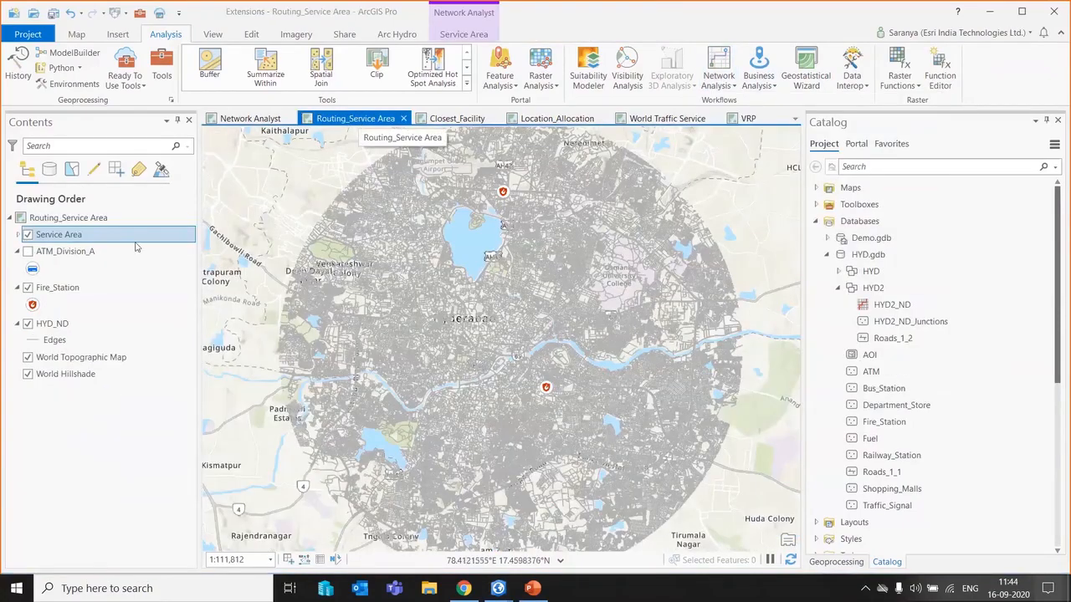
click(17, 235)
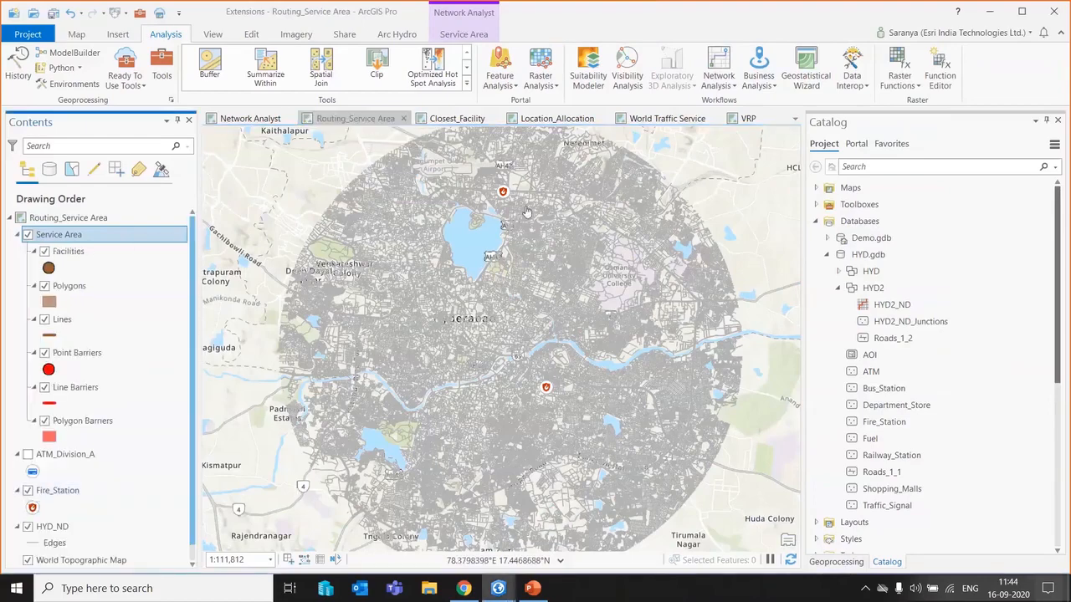
click(81, 252)
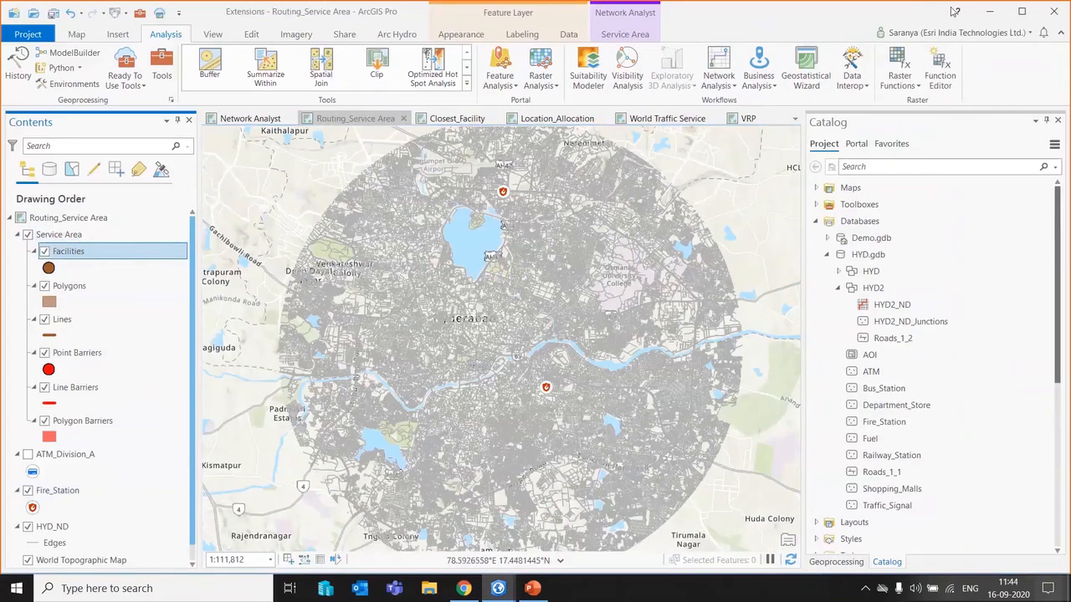
click(1028, 15)
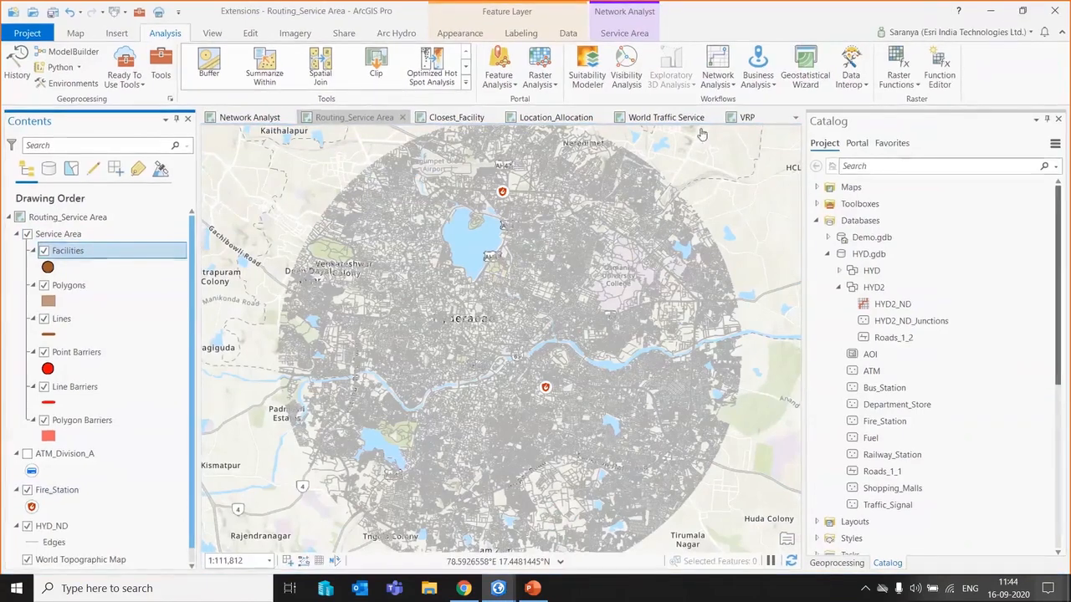
click(621, 33)
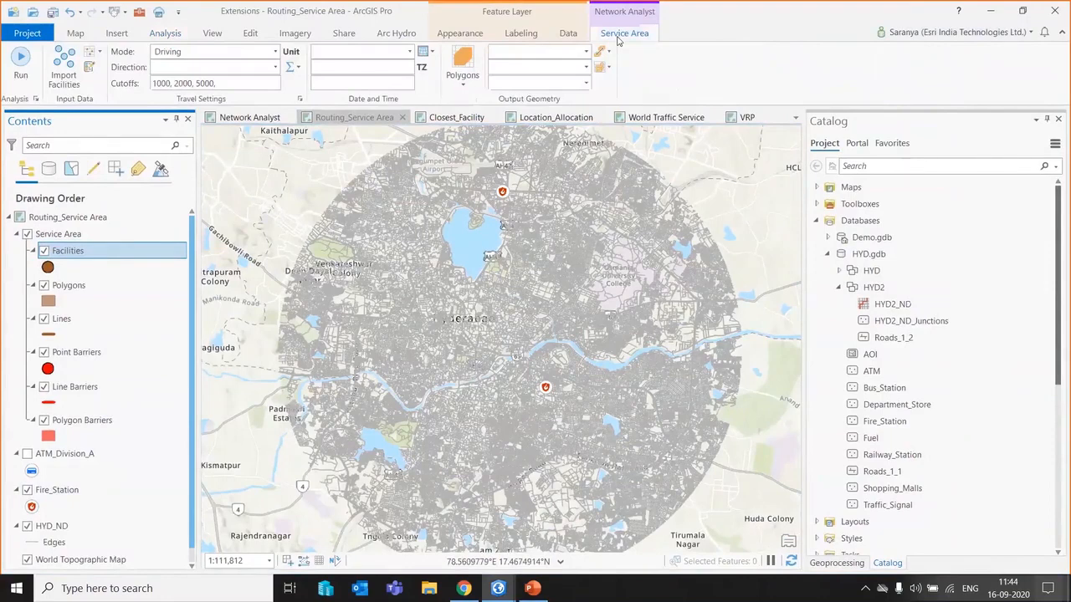
Import Fire_Station as the Service Area facilities and solve the analysis for the 1000, 2000 and 5000 m cutoffs.
click(64, 68)
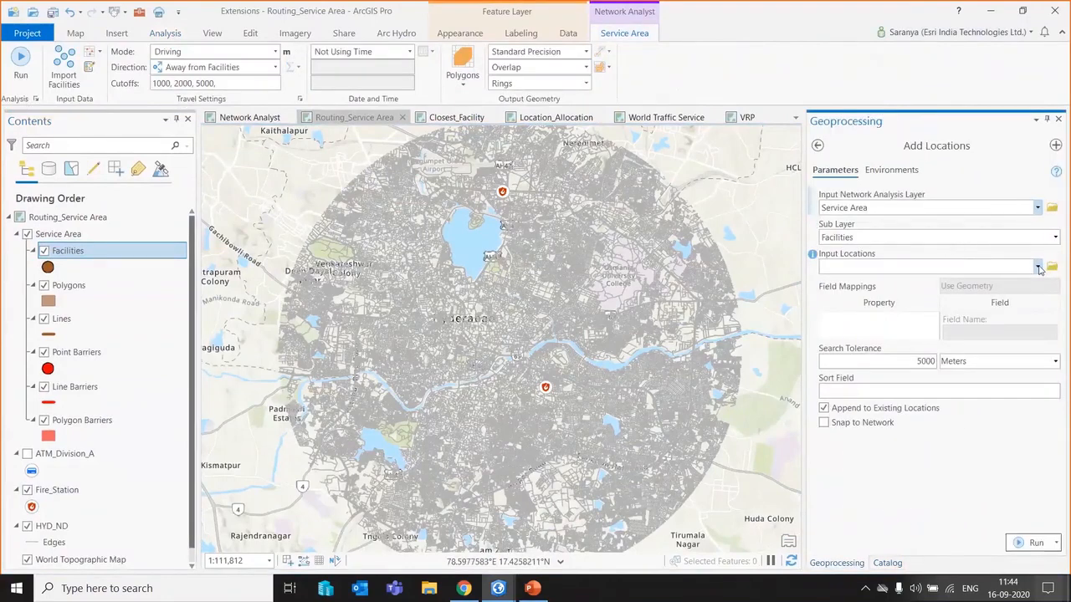
click(1038, 267)
click(845, 319)
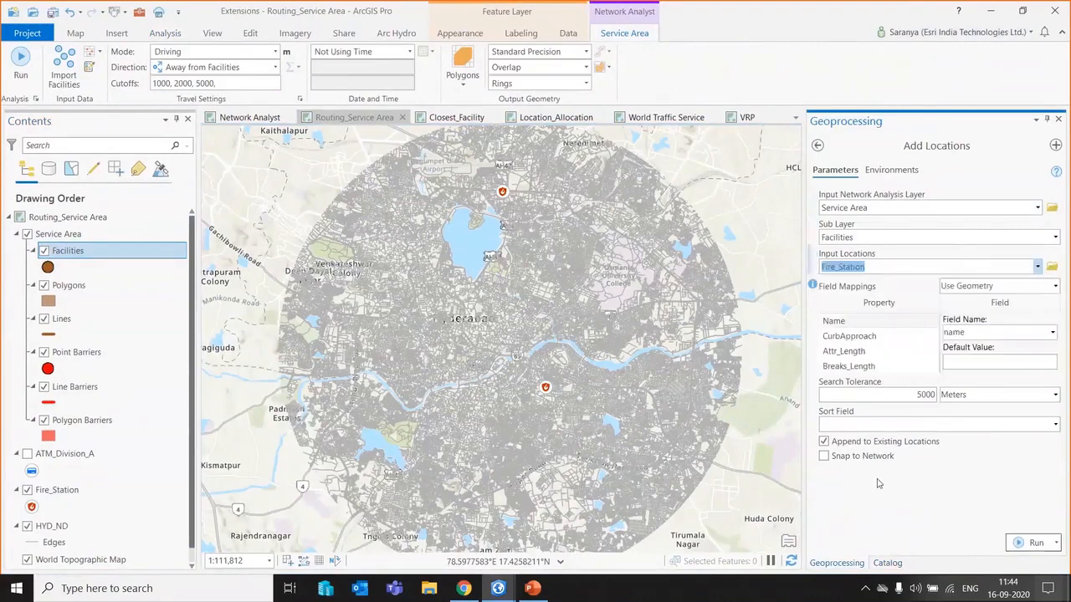
click(1020, 545)
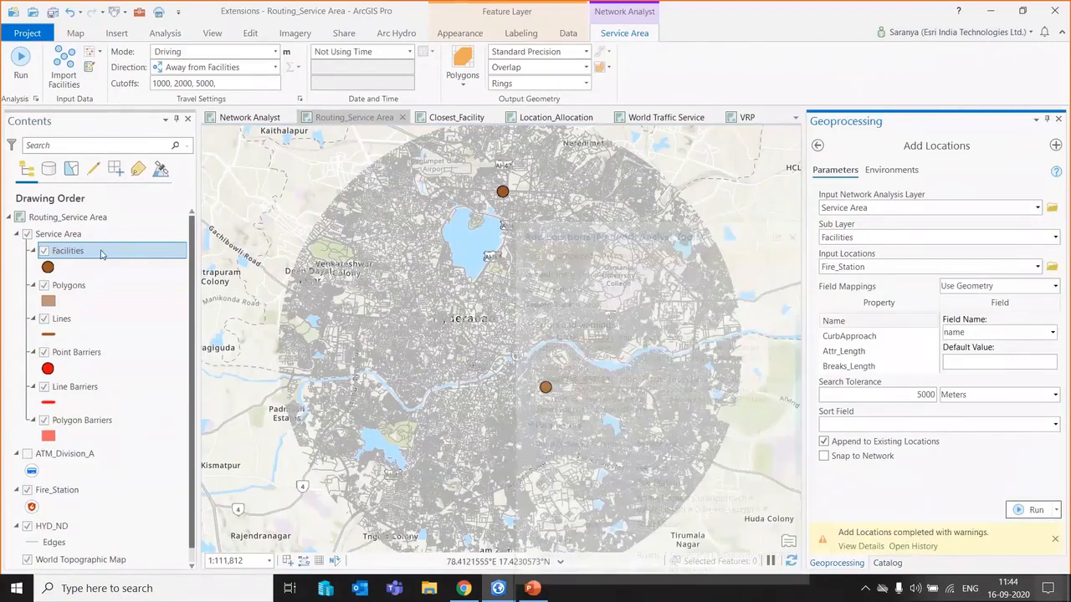
click(21, 60)
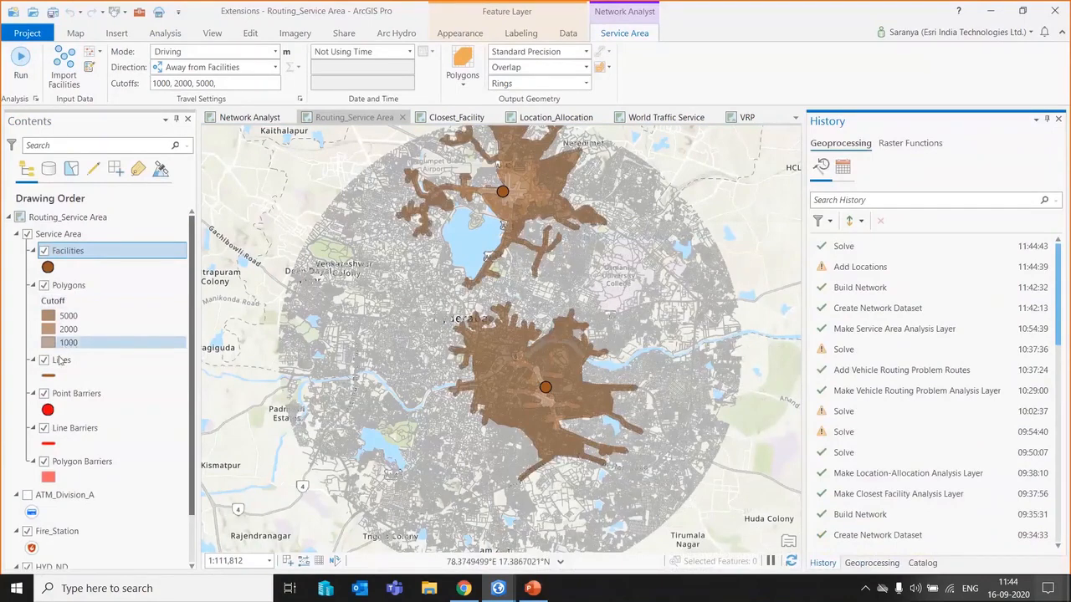
Recolor the cutoff classes of the service area Polygons sublayer with a multicolor scheme.
click(68, 286)
right_click(67, 288)
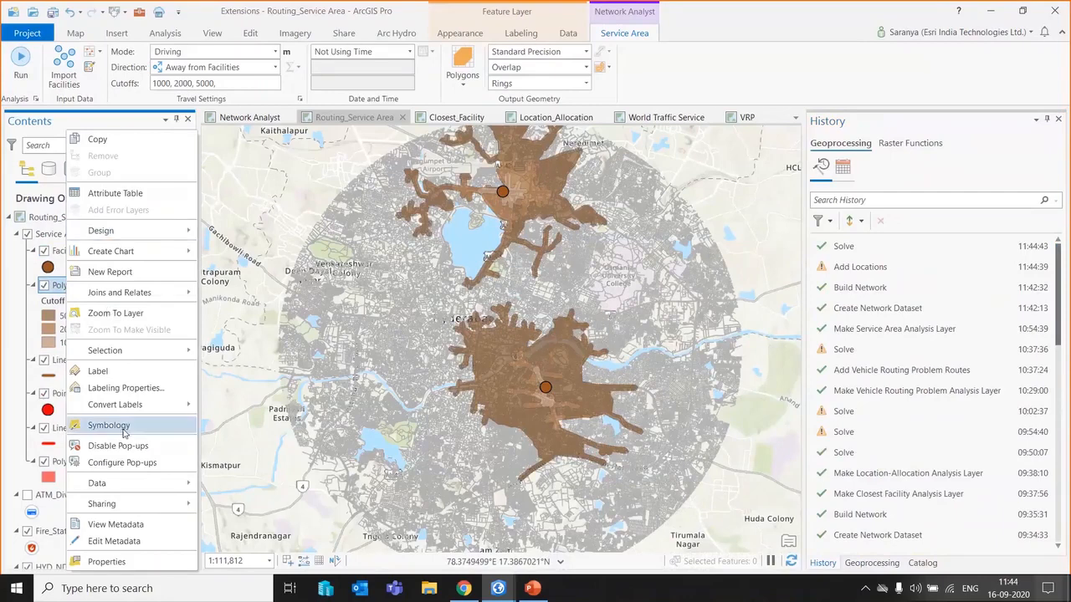
click(109, 425)
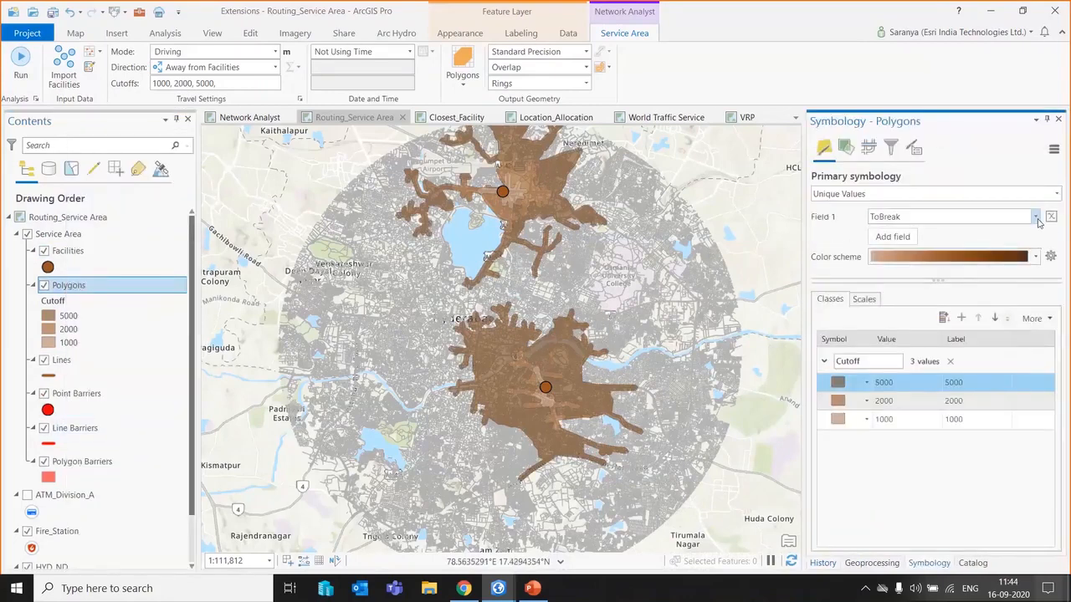
click(1038, 257)
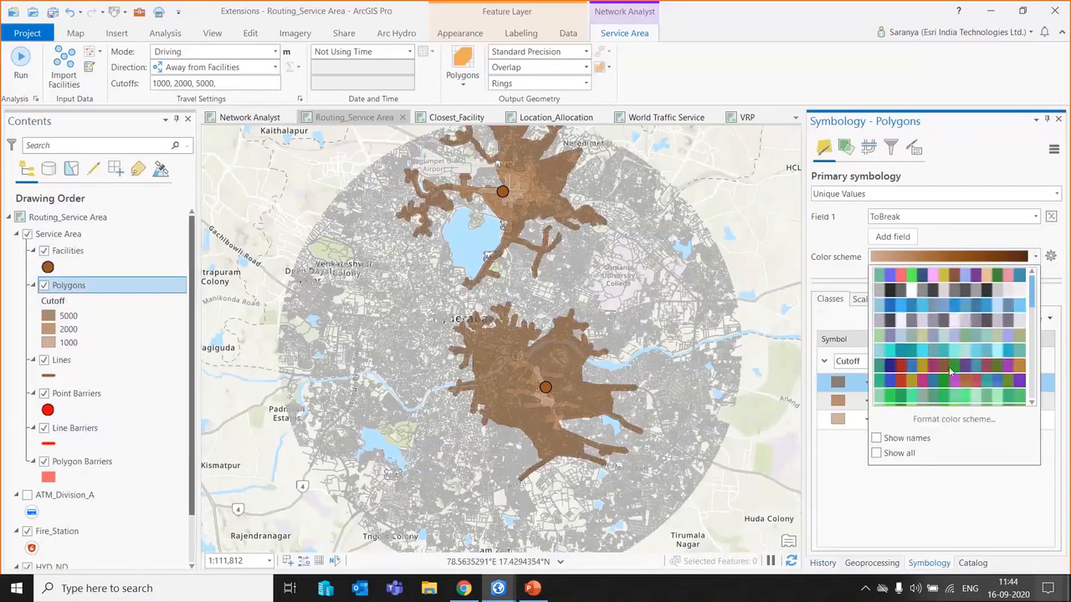
click(946, 275)
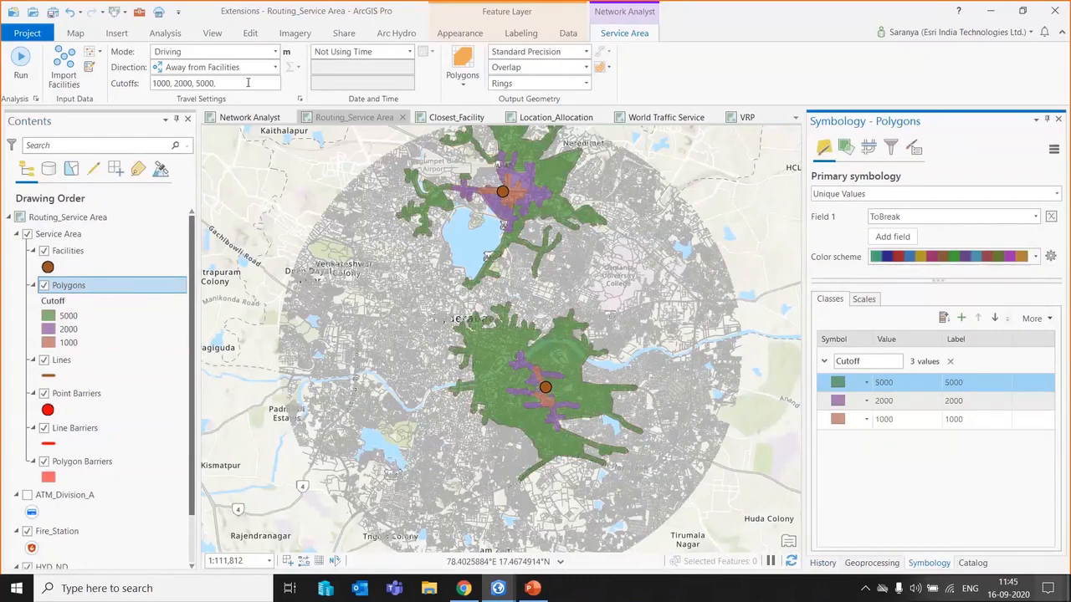
Collapse and hide the Service Area layer, and show the ATM_Division_A layer instead.
click(16, 235)
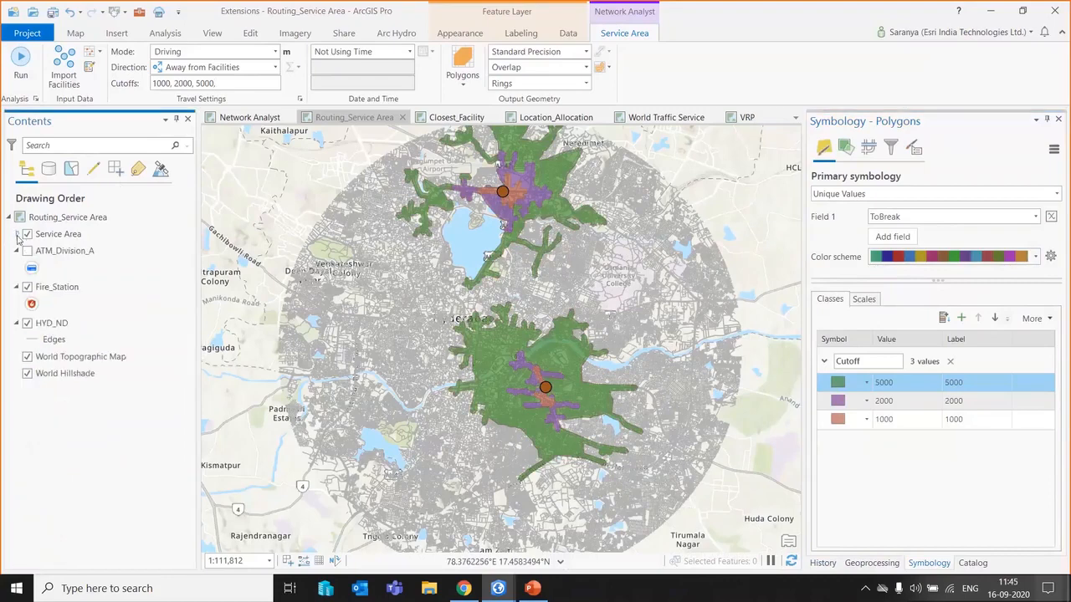
click(26, 234)
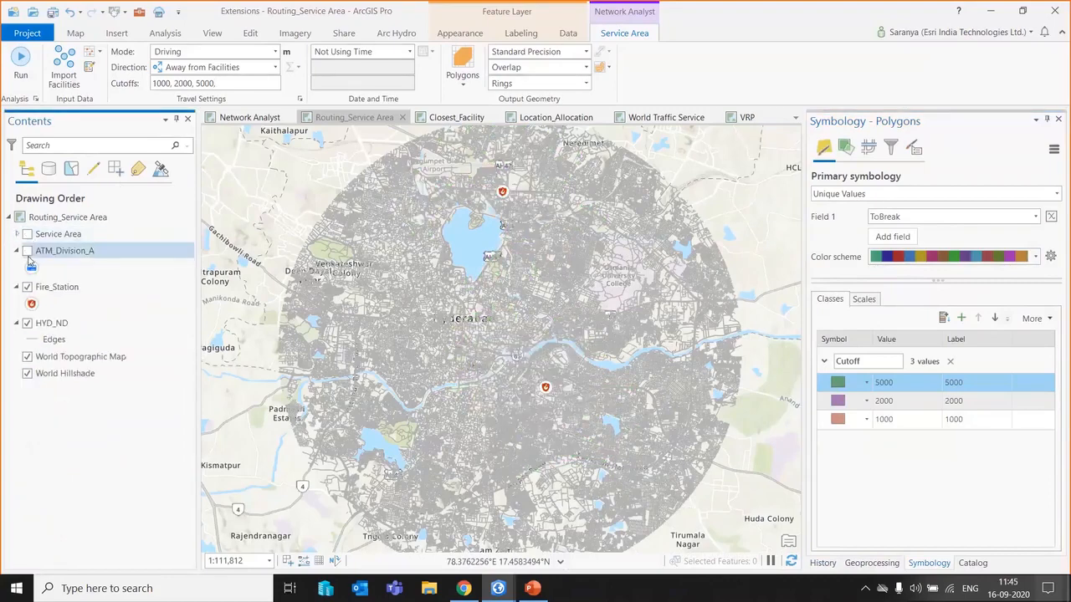
click(27, 252)
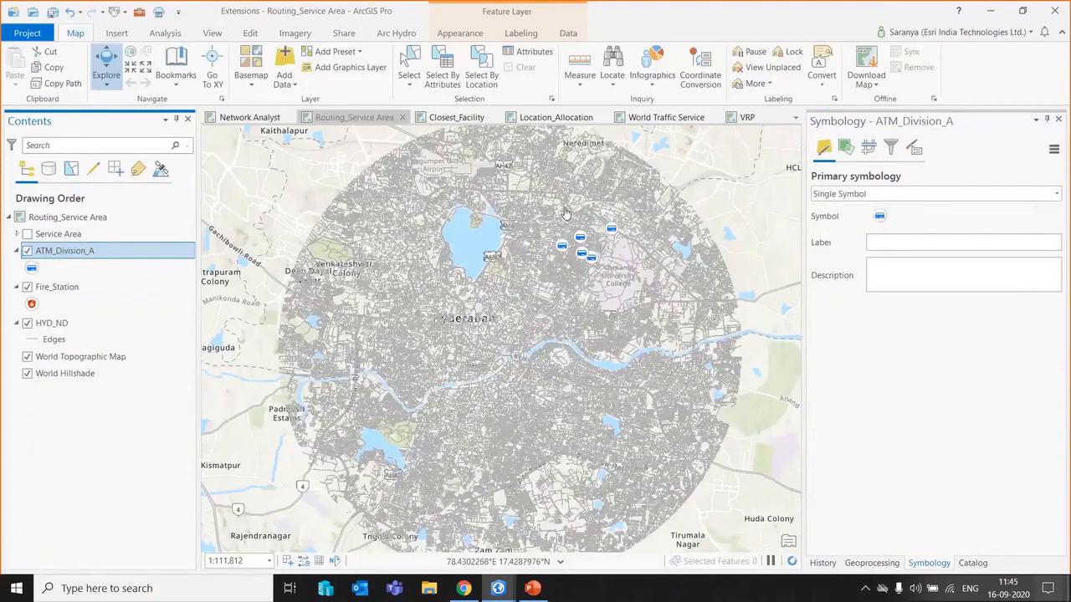
Create a Route analysis layer in the Routing_Service_Area map using the HYD_ND network data source.
scroll(565, 213, up, 3)
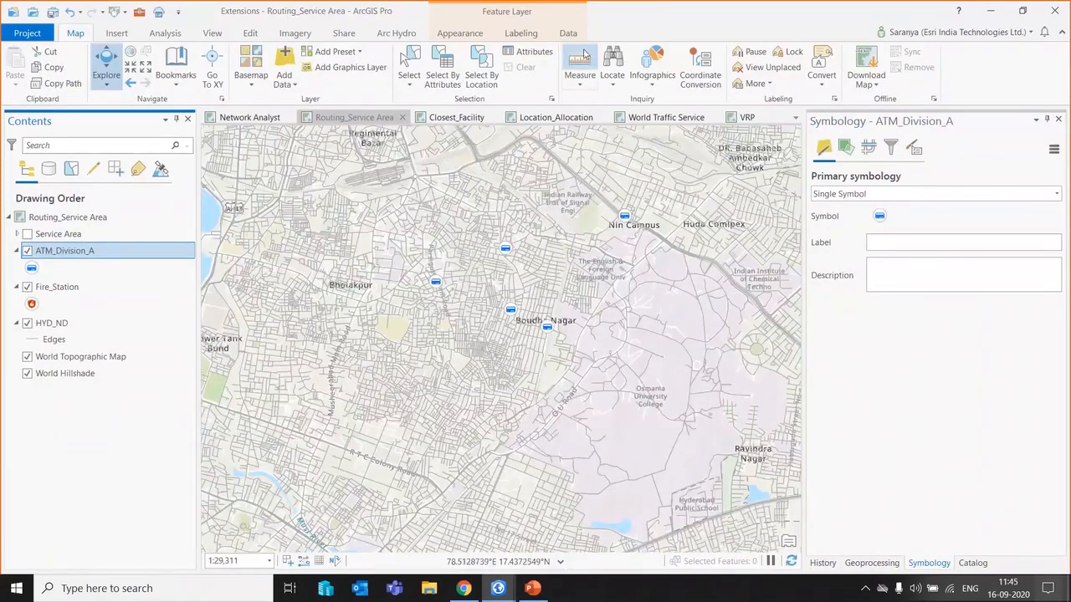
click(174, 33)
click(729, 87)
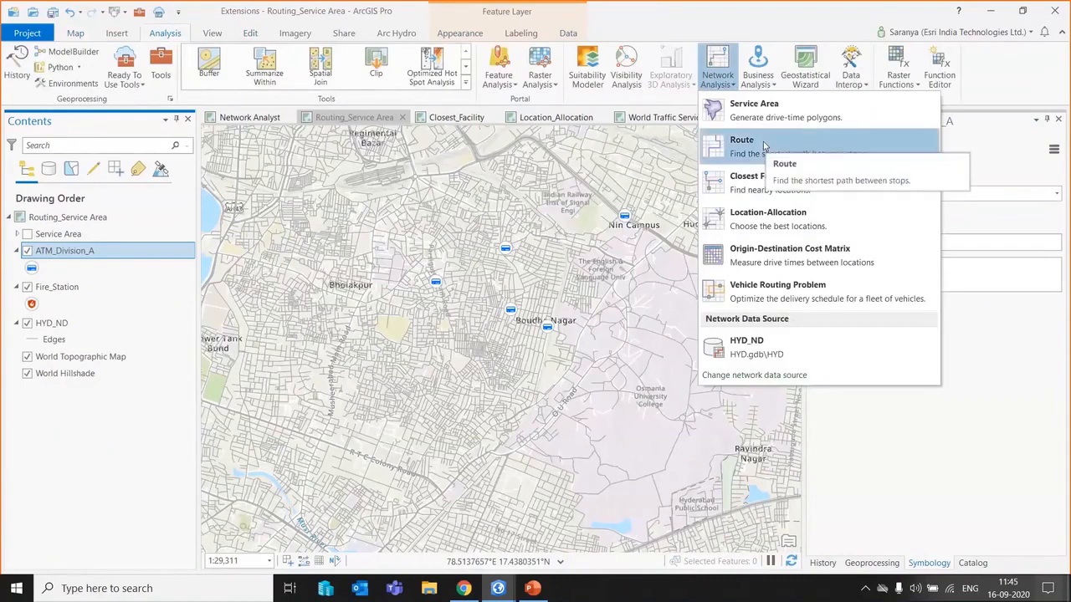
click(763, 146)
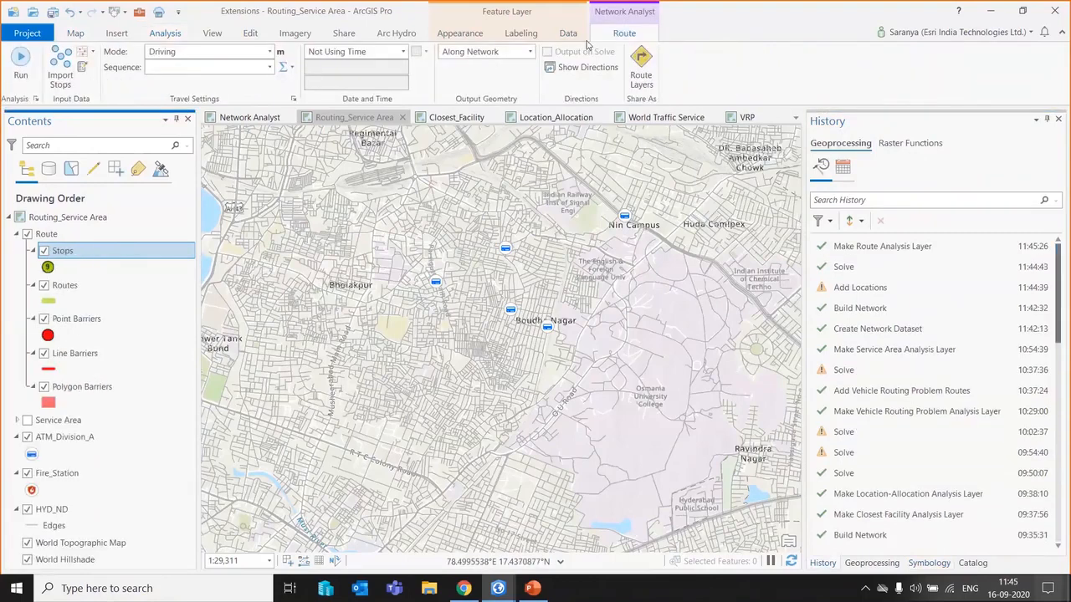
Import ATM_Division_A as the stops of the new Route layer with the 5000 m search tolerance.
click(78, 65)
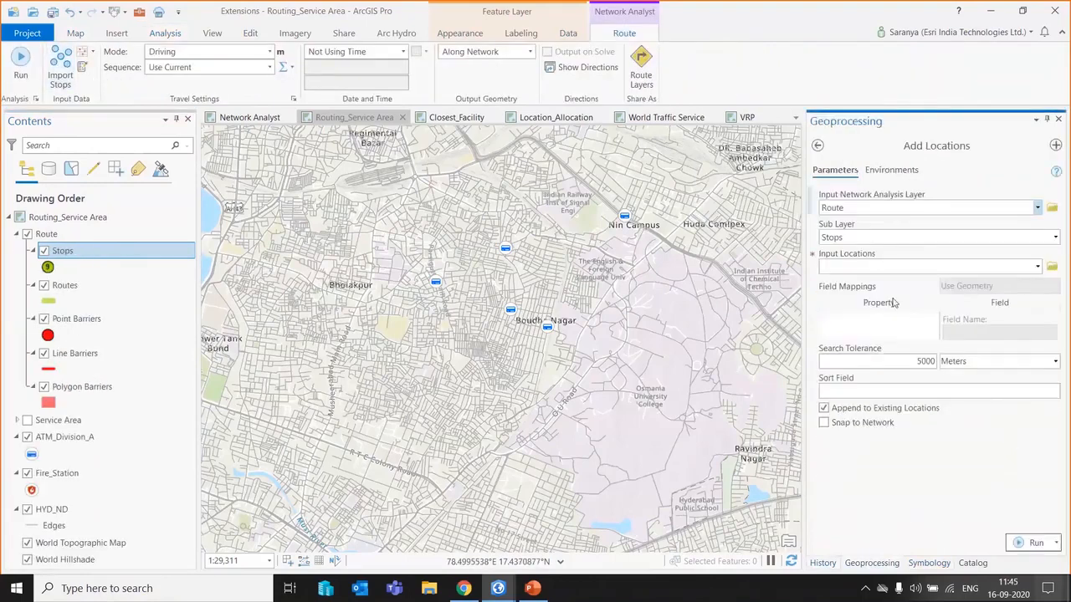
click(1038, 266)
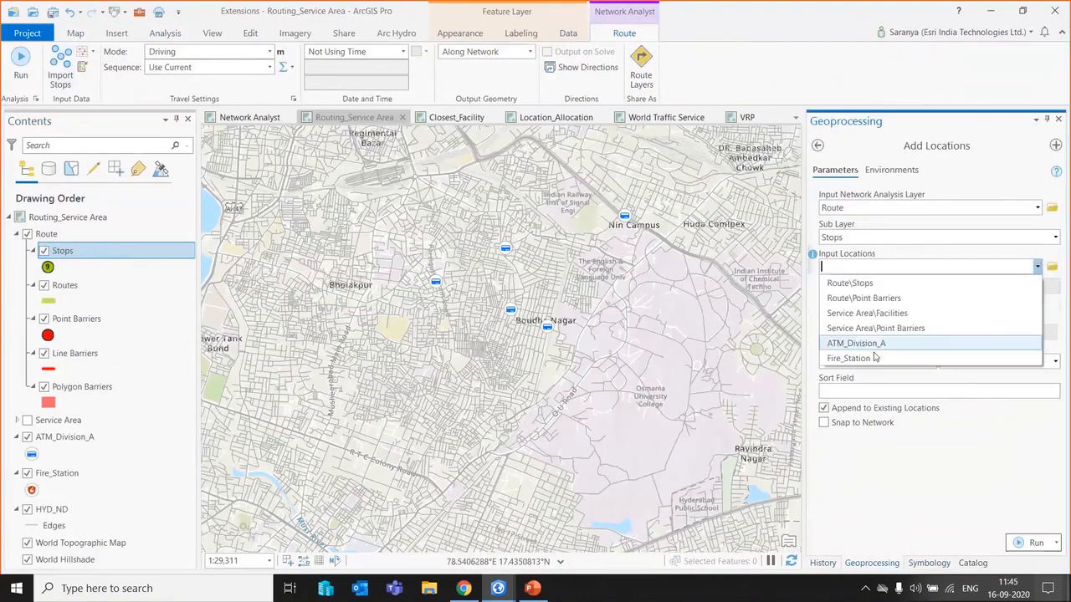
click(839, 344)
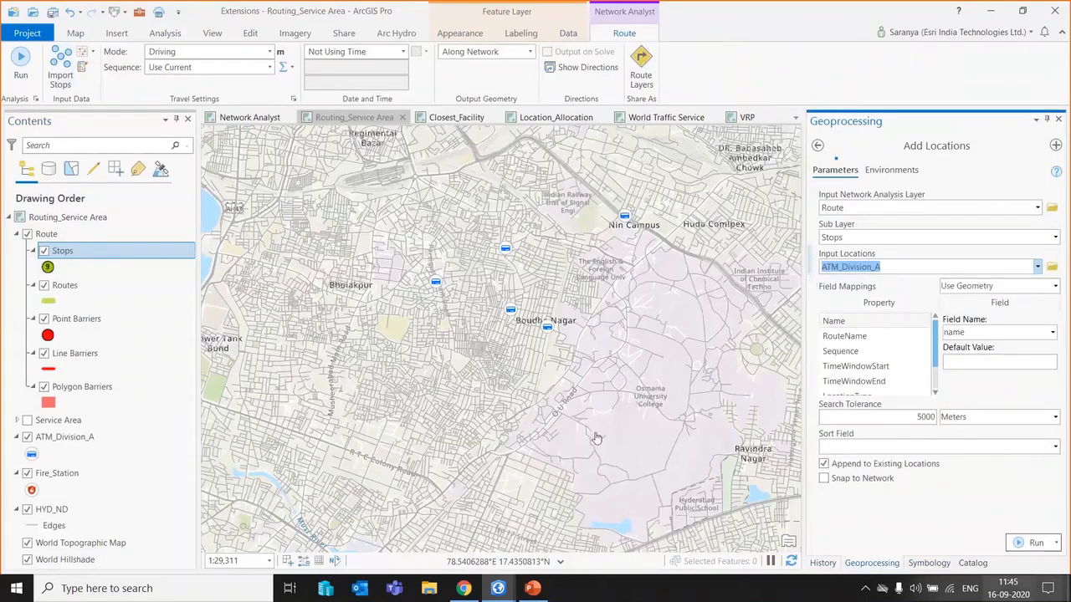
key(Return)
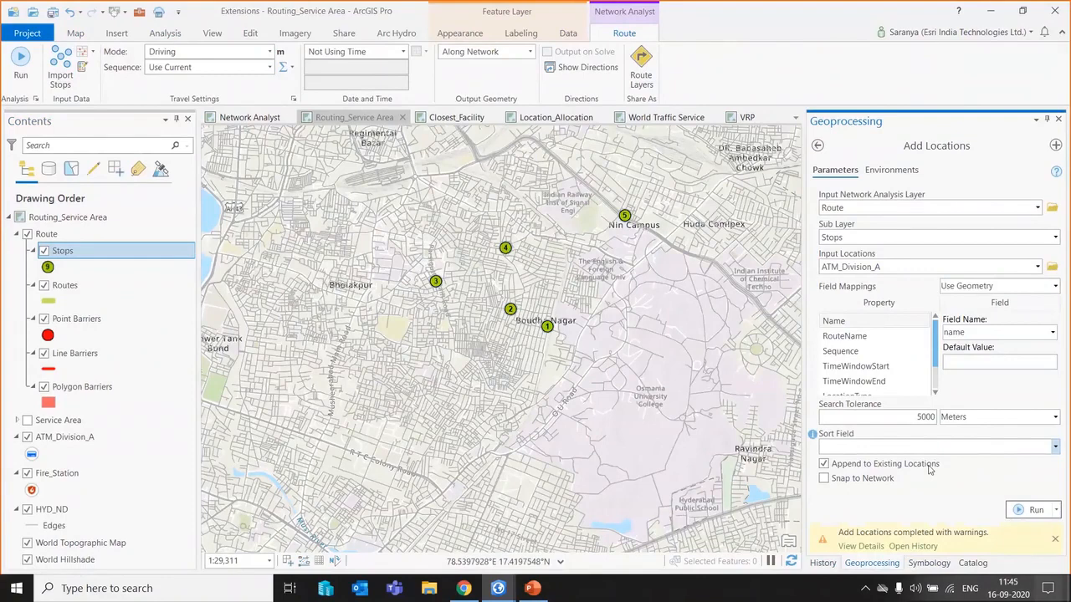
Activate the Network Analyst map and select the Route for Loading Cash in ATMs layer.
click(251, 122)
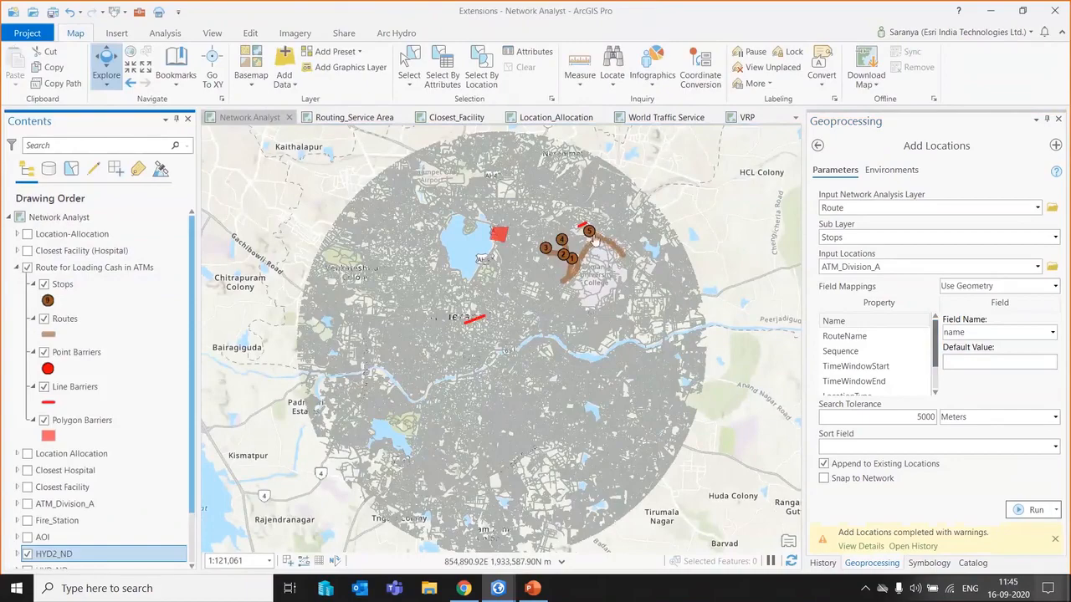
scroll(591, 243, up, 3)
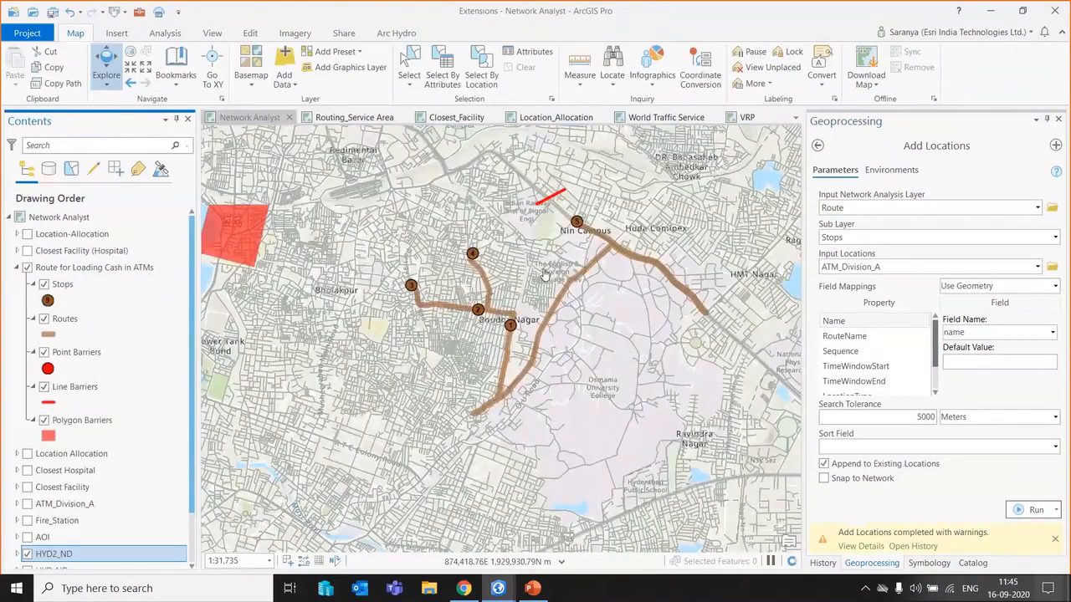
scroll(545, 276, up, 1)
click(114, 266)
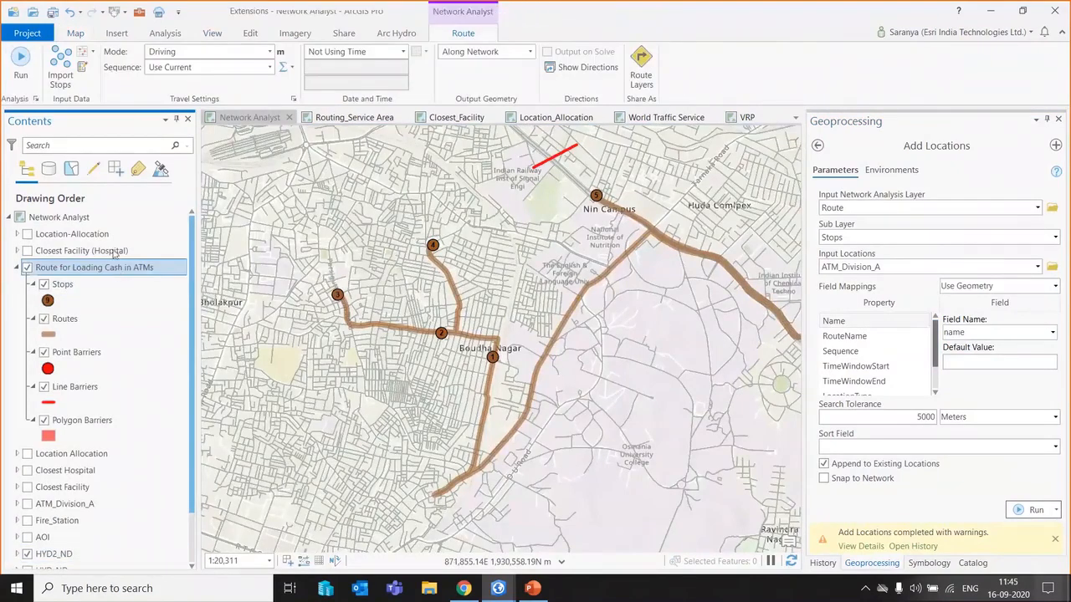
Draw a line barrier across the route between stops 1 and 5, near the English & Foreign Language Univ, and solve the route again.
click(82, 68)
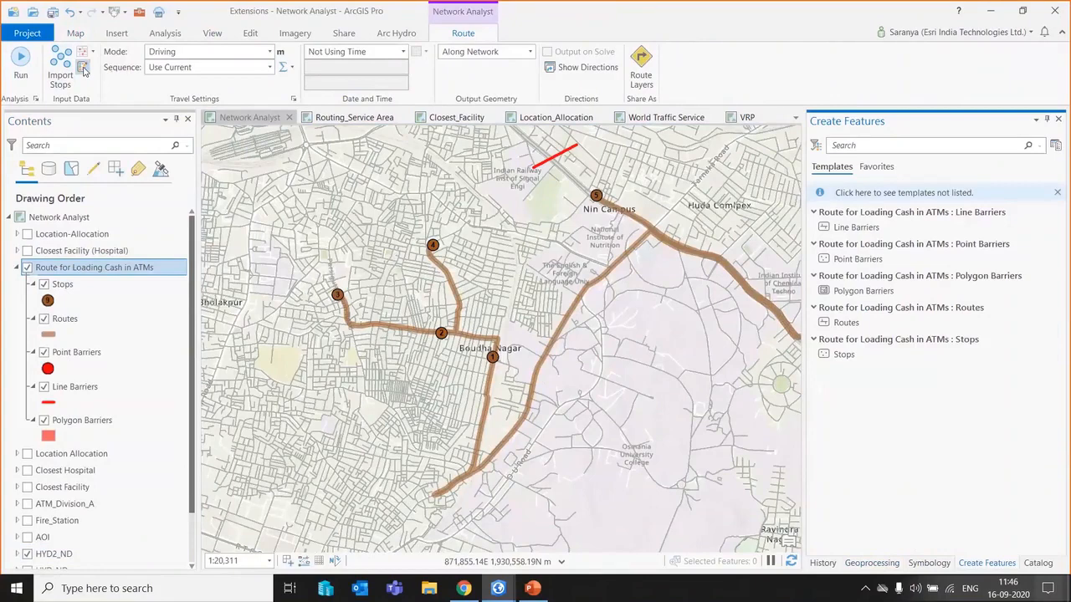
click(856, 227)
click(594, 263)
double_click(625, 290)
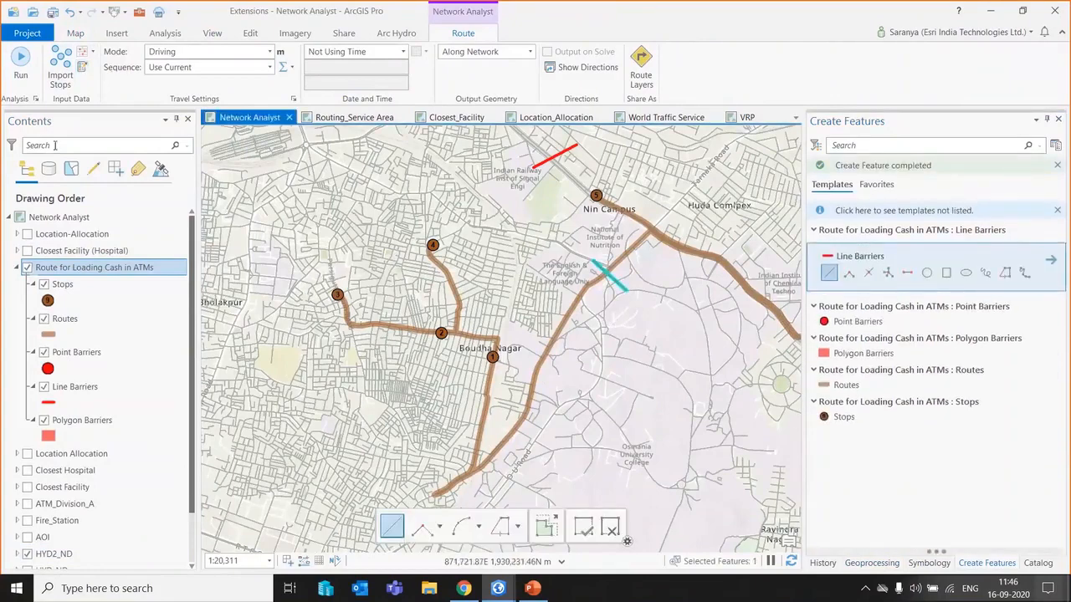
click(21, 64)
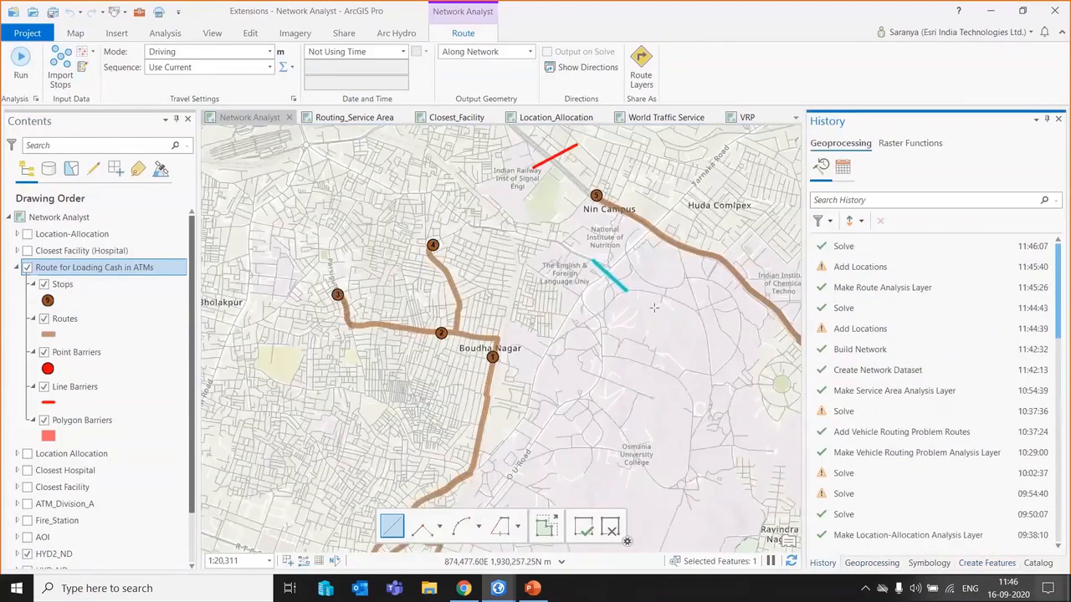
scroll(539, 243, down, 3)
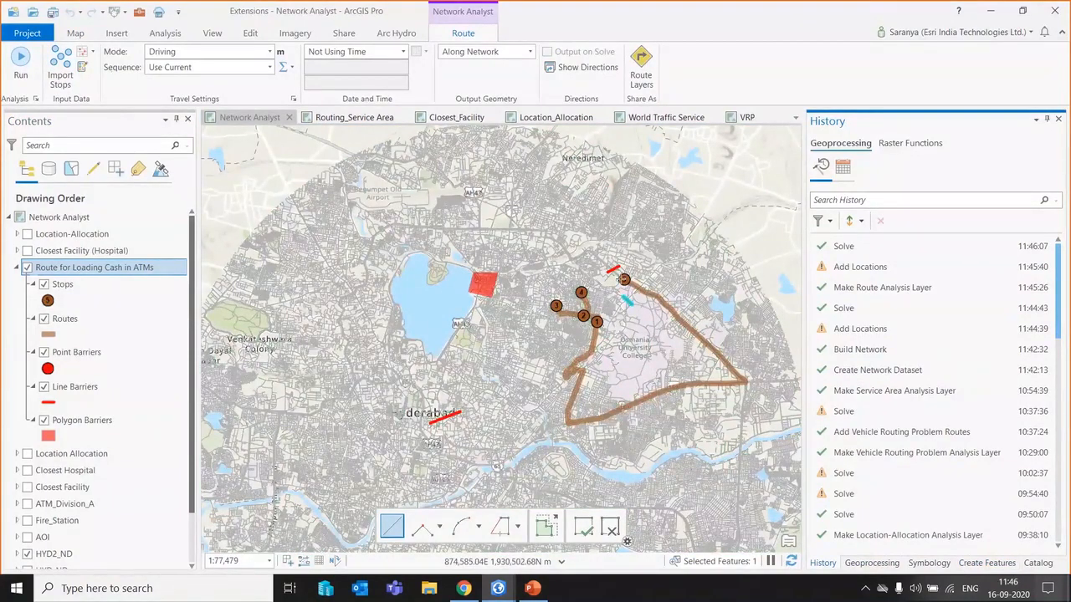
scroll(623, 275, up, 2)
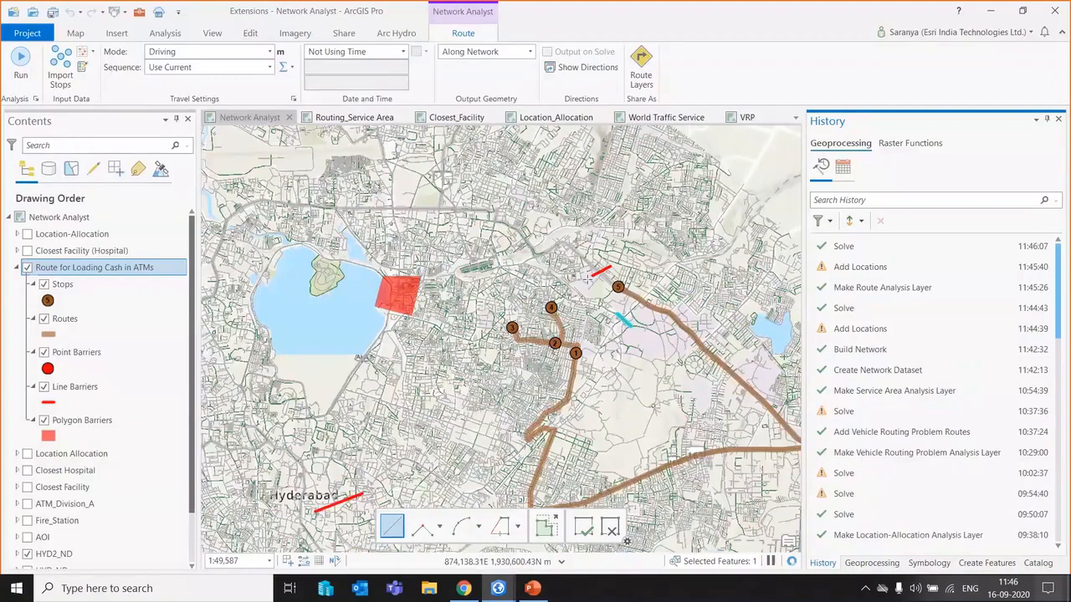
Activate the Closest_Facility map, start importing facilities for its Closest Facility layer and save the pending edits.
click(457, 117)
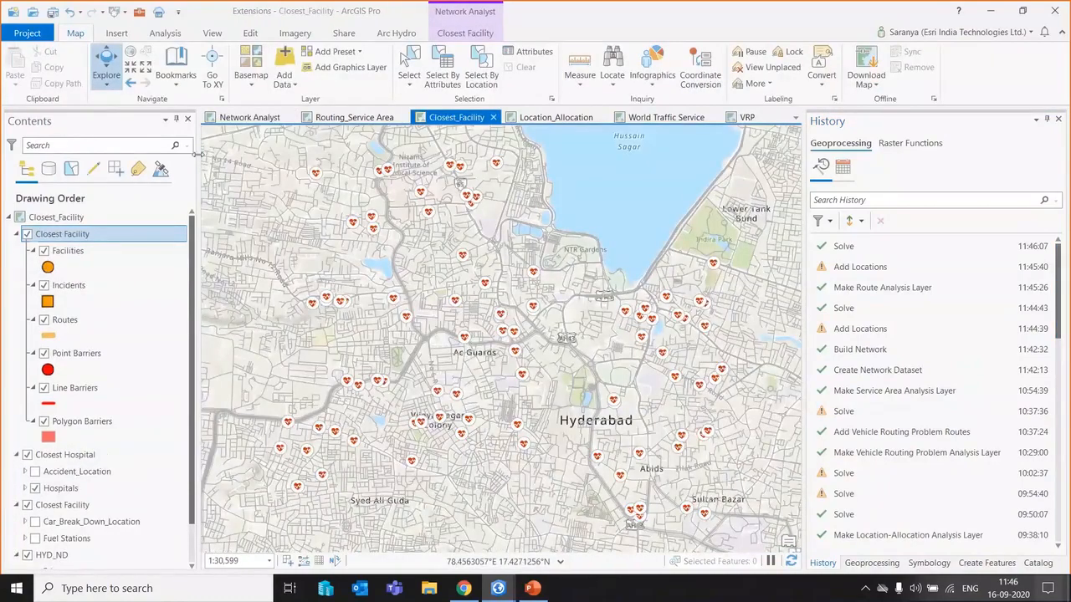
click(469, 34)
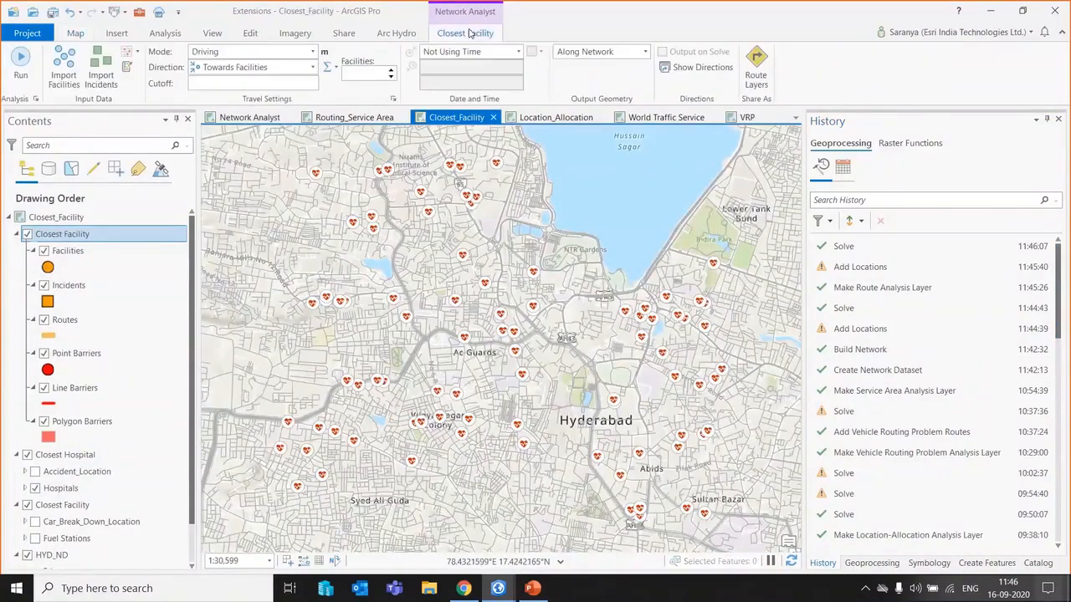
click(50, 84)
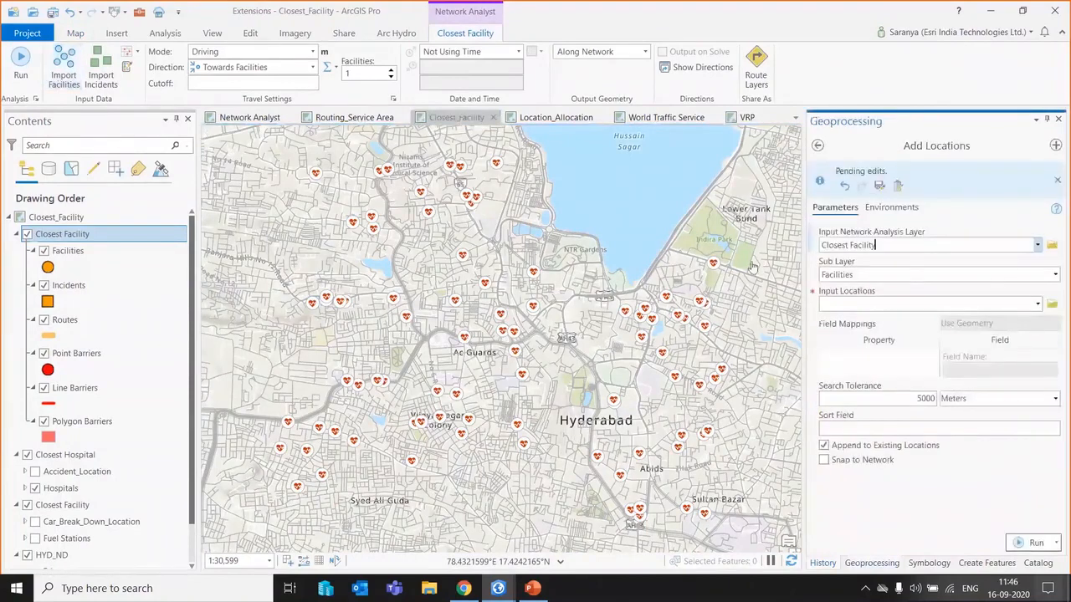
click(879, 186)
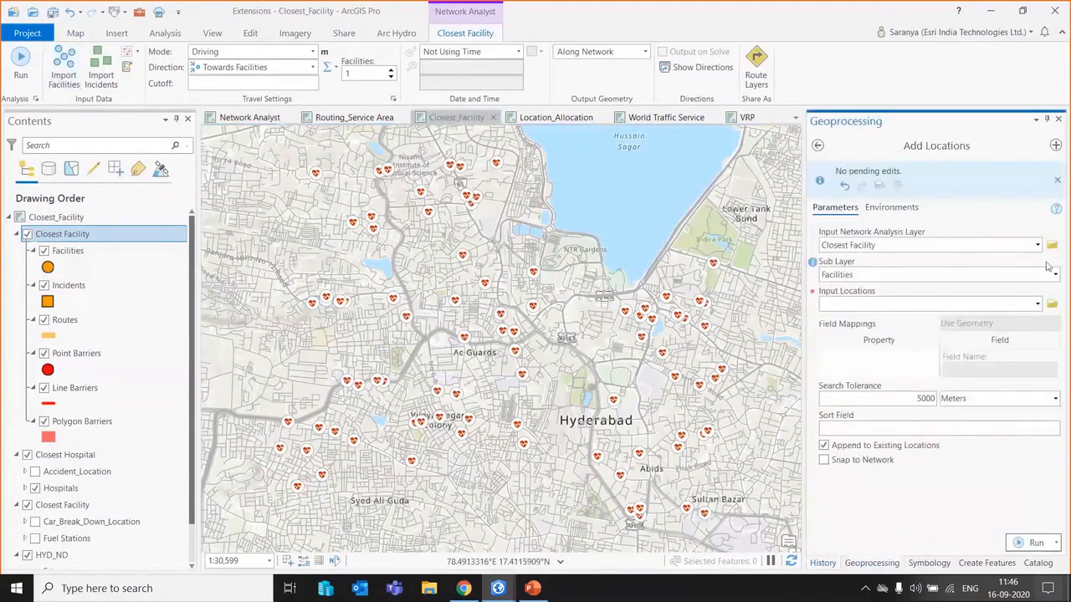
Add Closest Hospital\Accident_Location as the input locations of the Closest Facility layer's Facilities sublayer.
click(1037, 305)
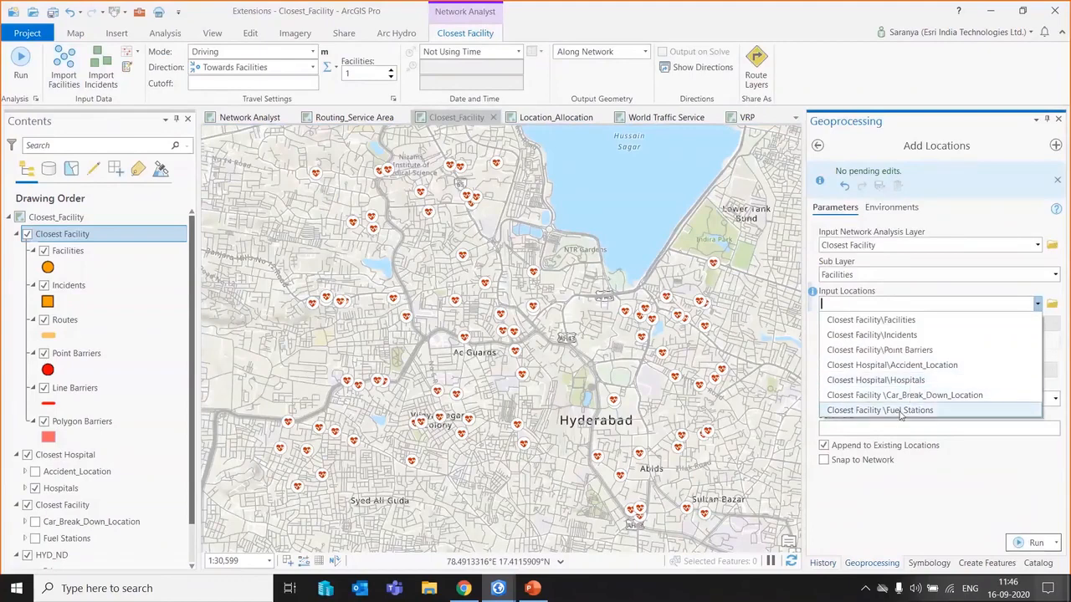
click(904, 366)
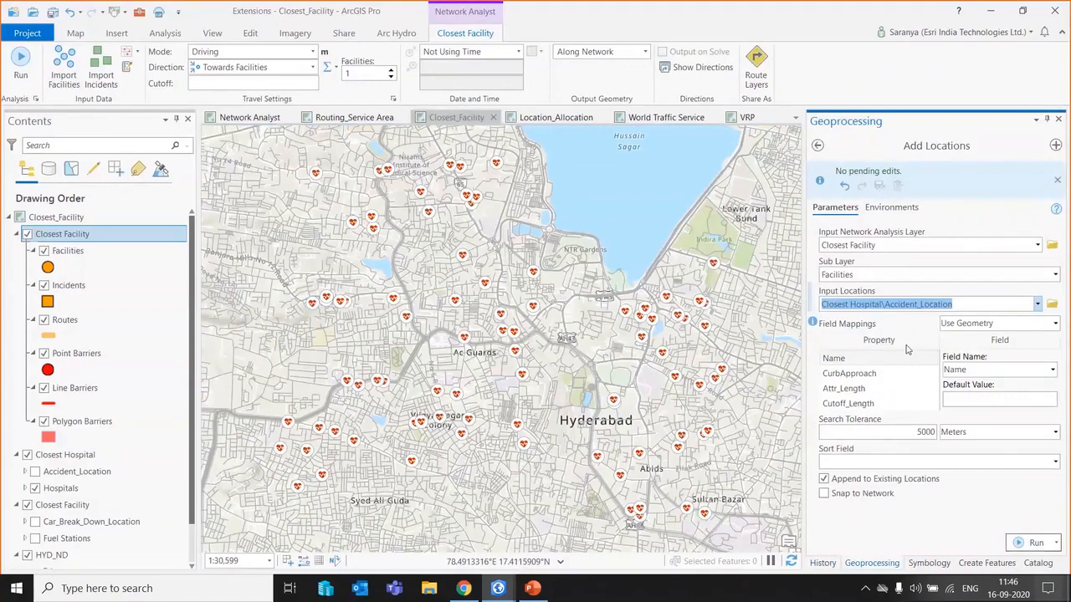
click(1022, 542)
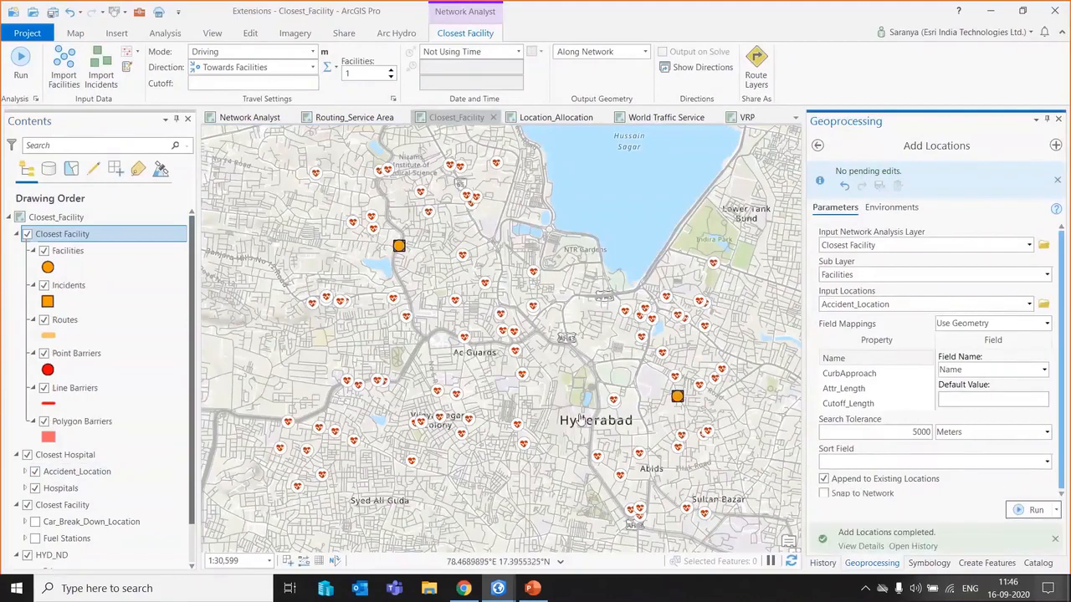
Set the number of facilities to find to 3 and try to solve the closest facility analysis.
click(24, 64)
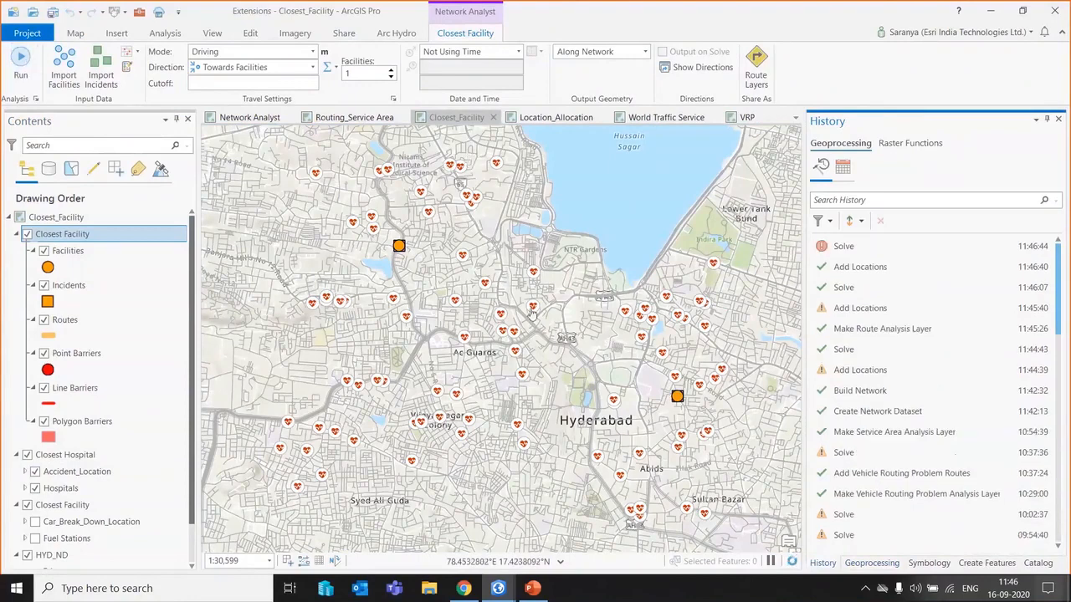
click(391, 70)
click(390, 71)
click(389, 71)
click(389, 76)
click(21, 60)
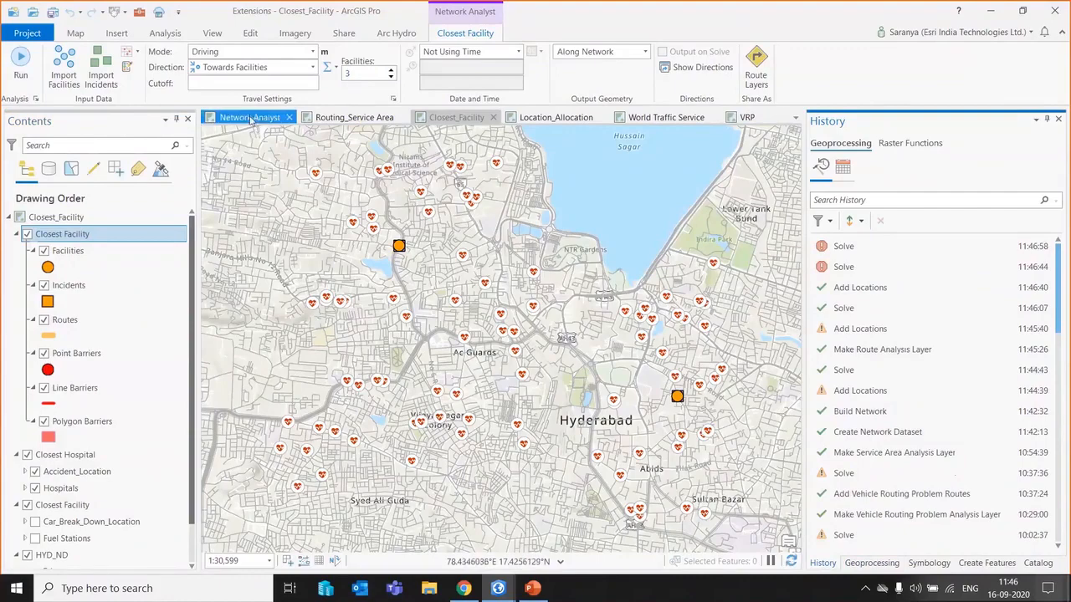
Activate the Network Analyst map, show the Closest Facility (Hospital) layer and inspect the incident's route near King Koti.
click(249, 118)
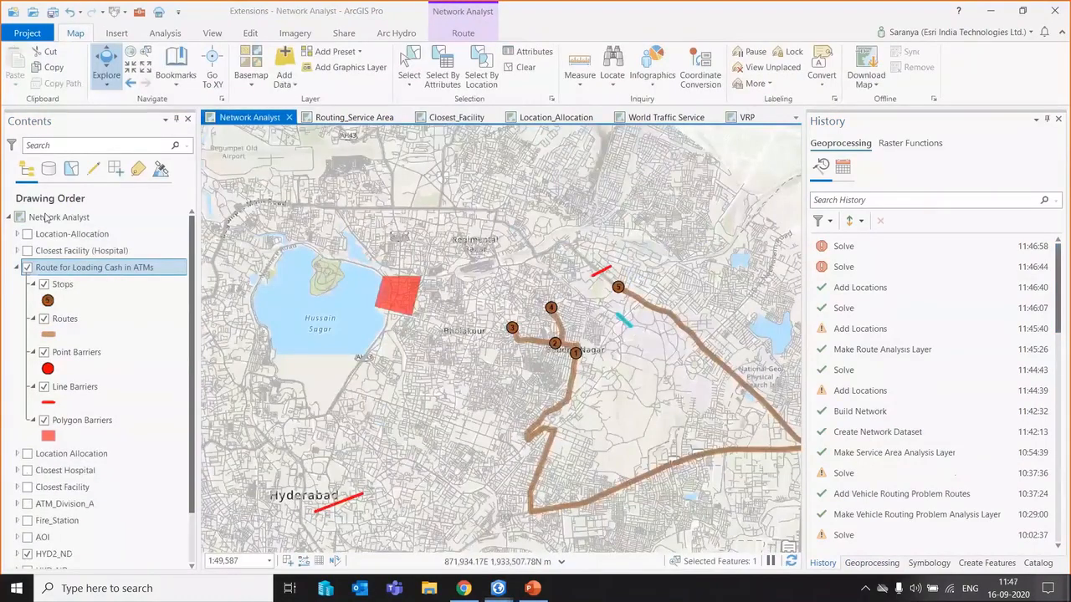
click(26, 251)
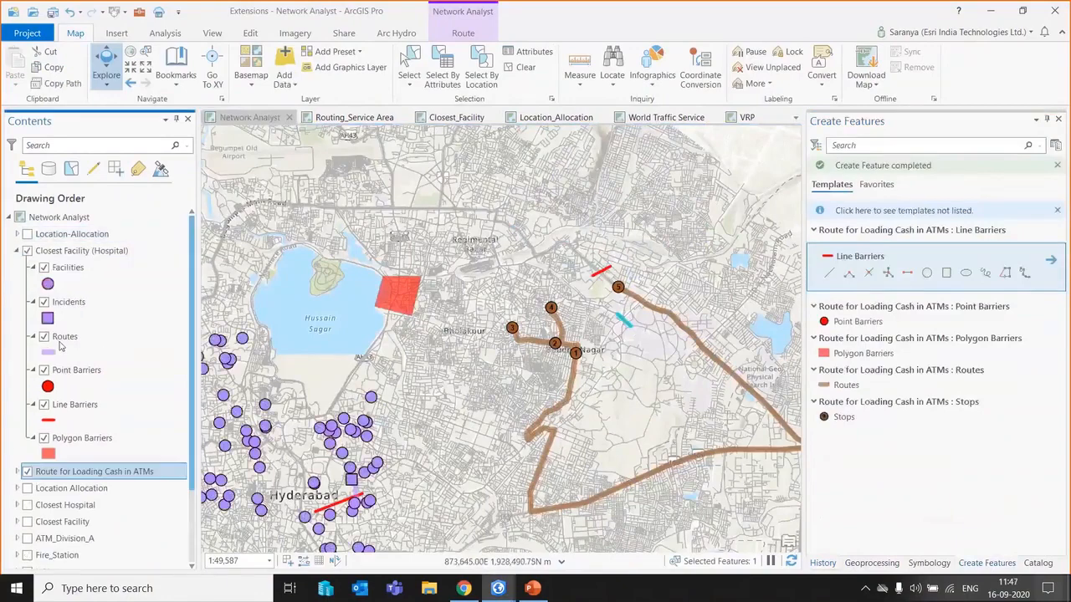
drag(433, 444, 541, 387)
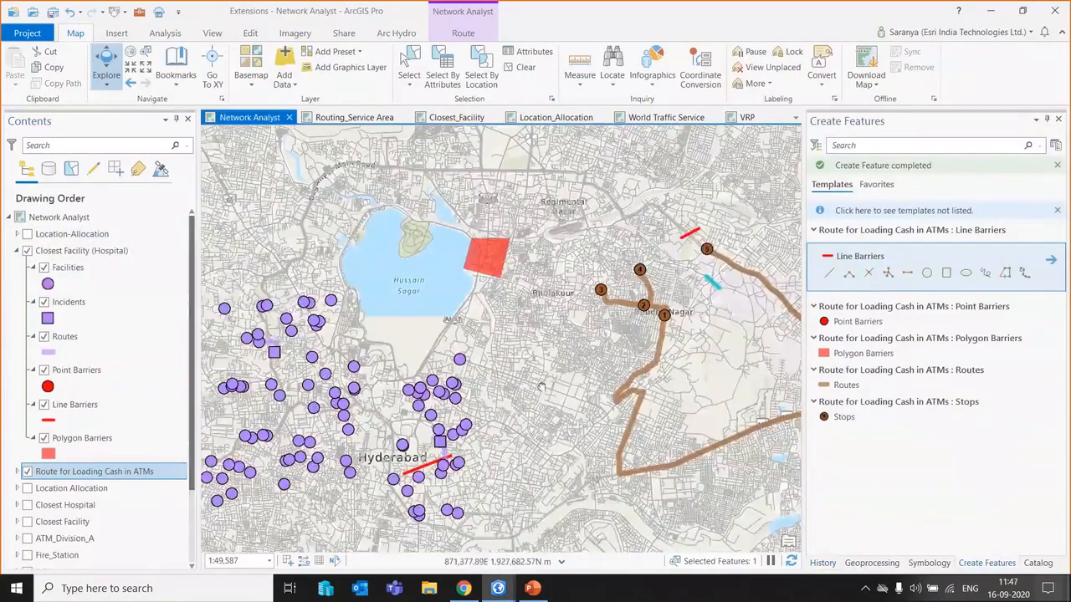
scroll(424, 465, up, 5)
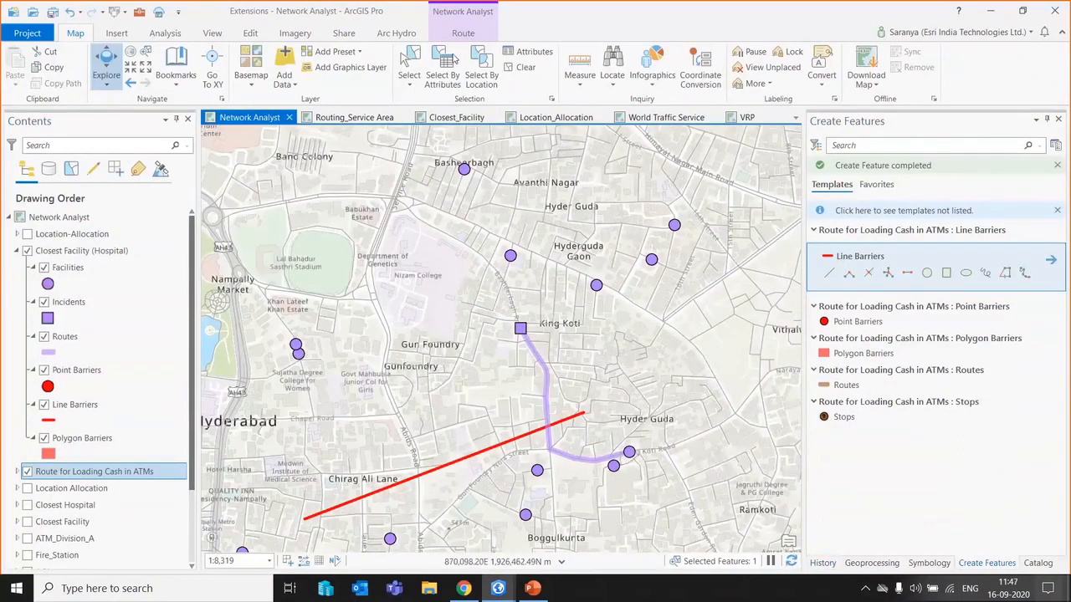
Activate the Location_Allocation map, show the Shopping_Malls and Demand_Points_Customers layers with their group, and select the Location-Allocation layer.
click(535, 122)
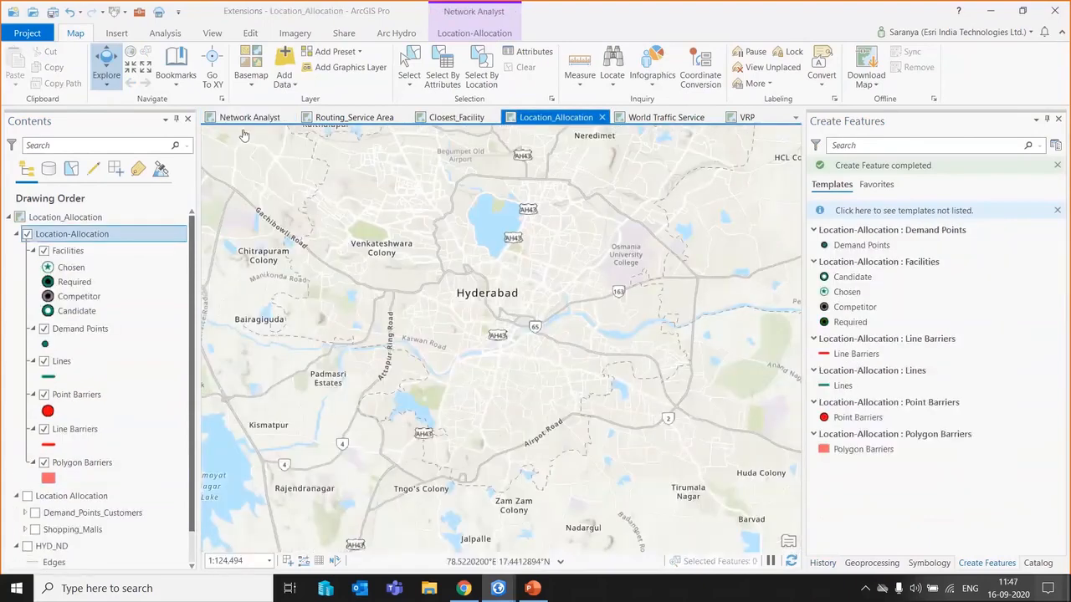
scroll(50, 434, down, 1)
click(35, 495)
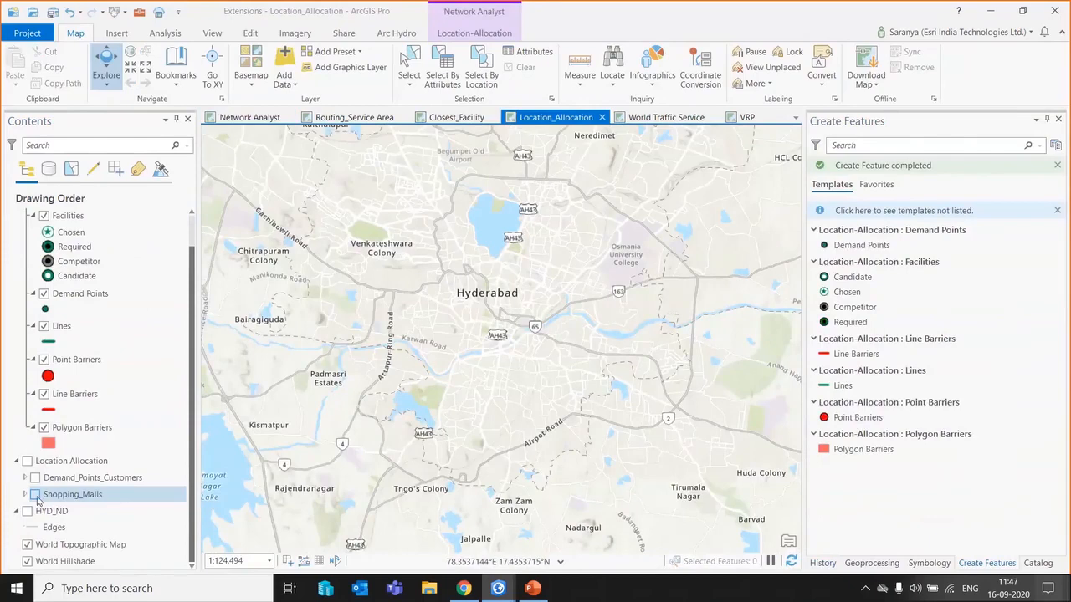
click(27, 461)
click(37, 480)
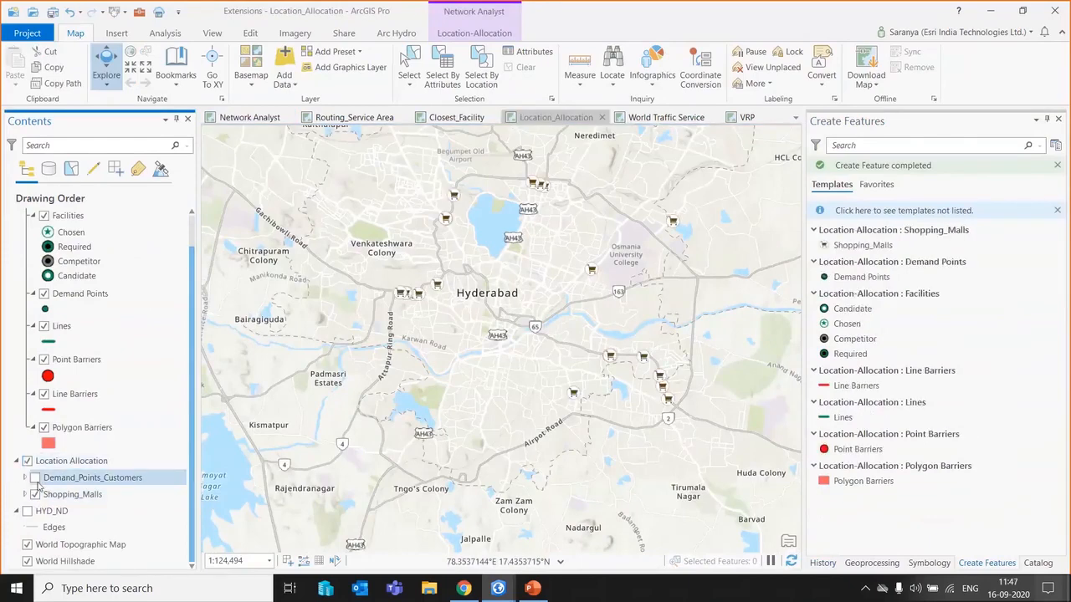
click(35, 477)
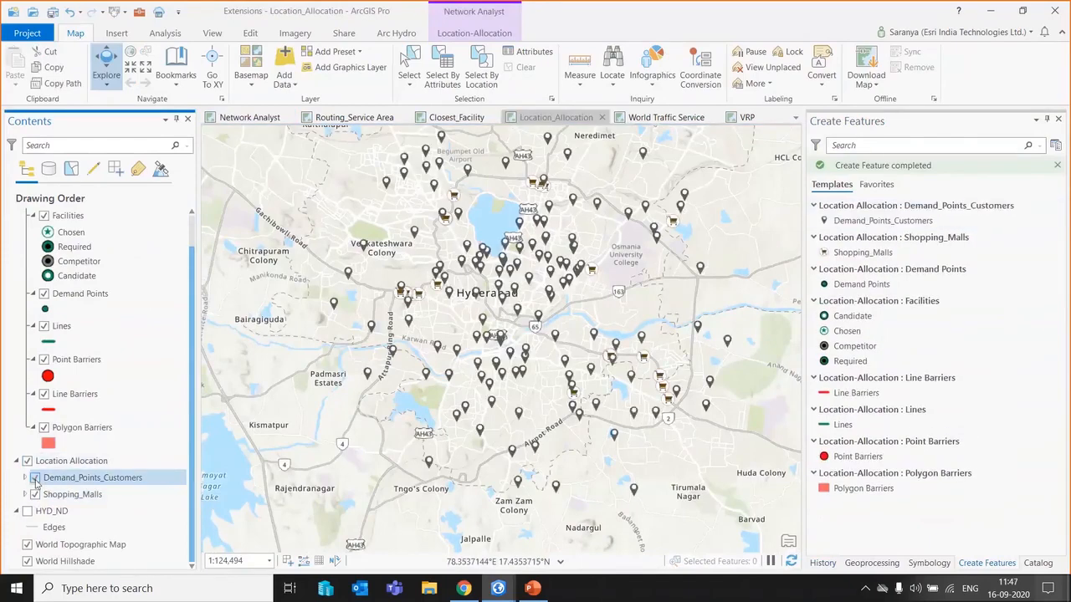
scroll(92, 352, up, 1)
click(72, 233)
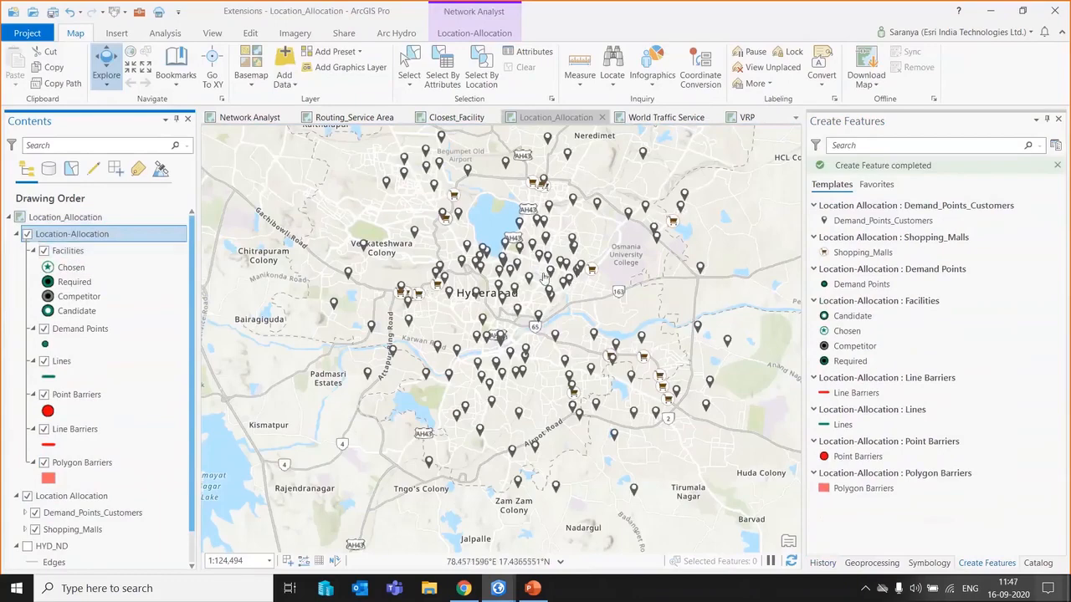
Return to the Network Analyst map, collapse the Closest Facility (Hospital) layer, and show and expand the Location-Allocation layer.
click(265, 123)
click(17, 250)
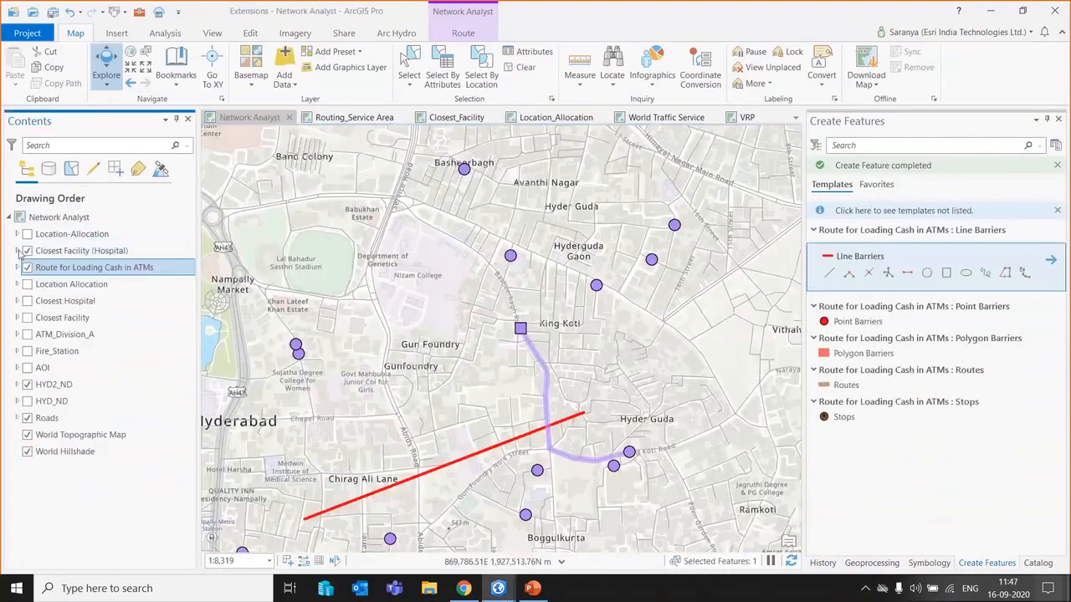
click(16, 234)
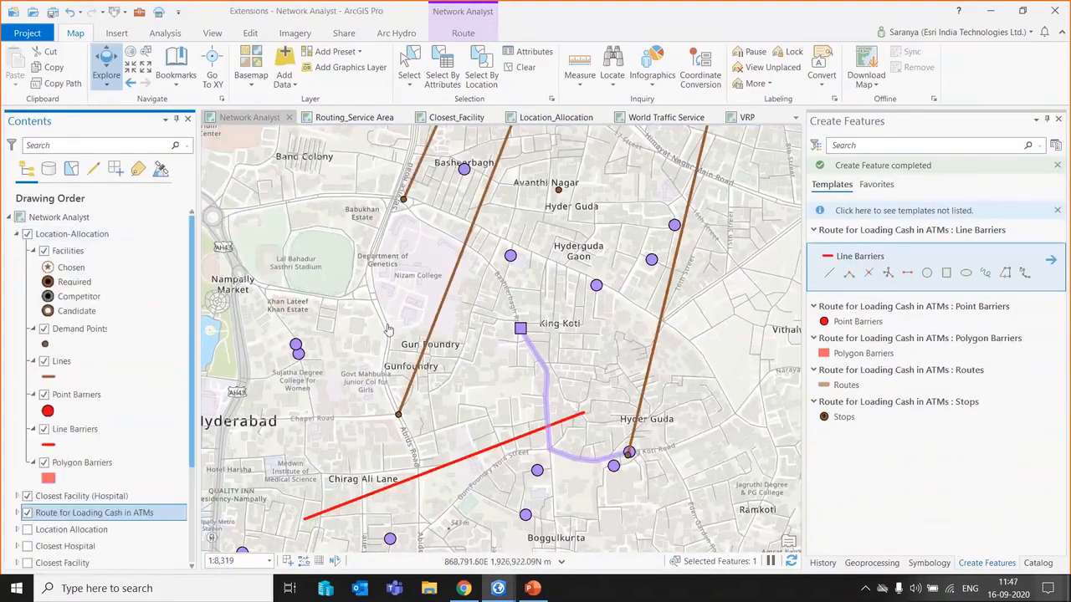
Zoom the Network Analyst map to the extent of the Location-Allocation layer.
right_click(94, 238)
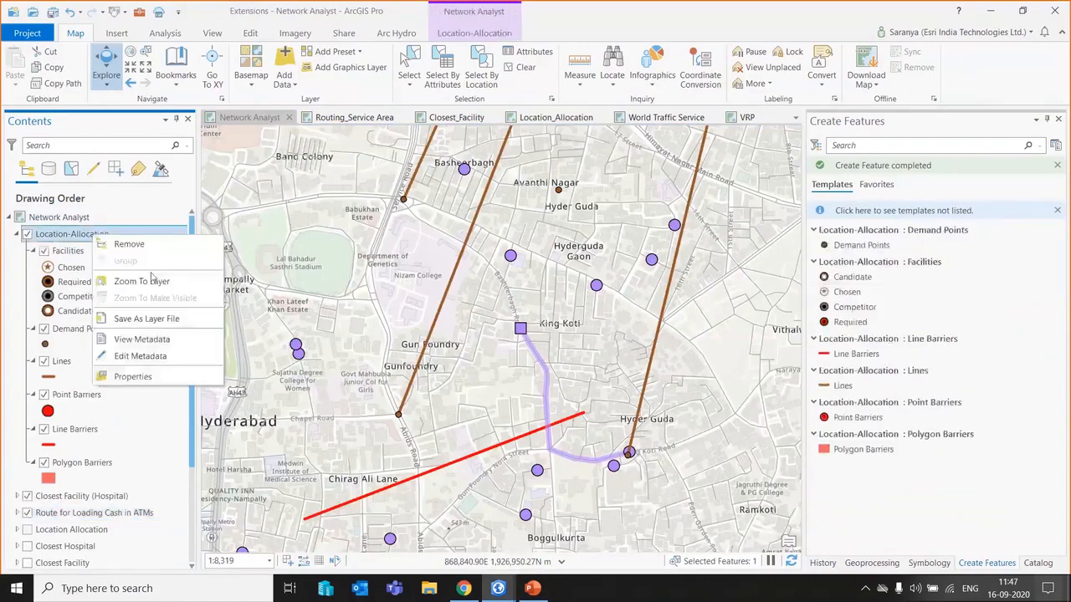
click(153, 281)
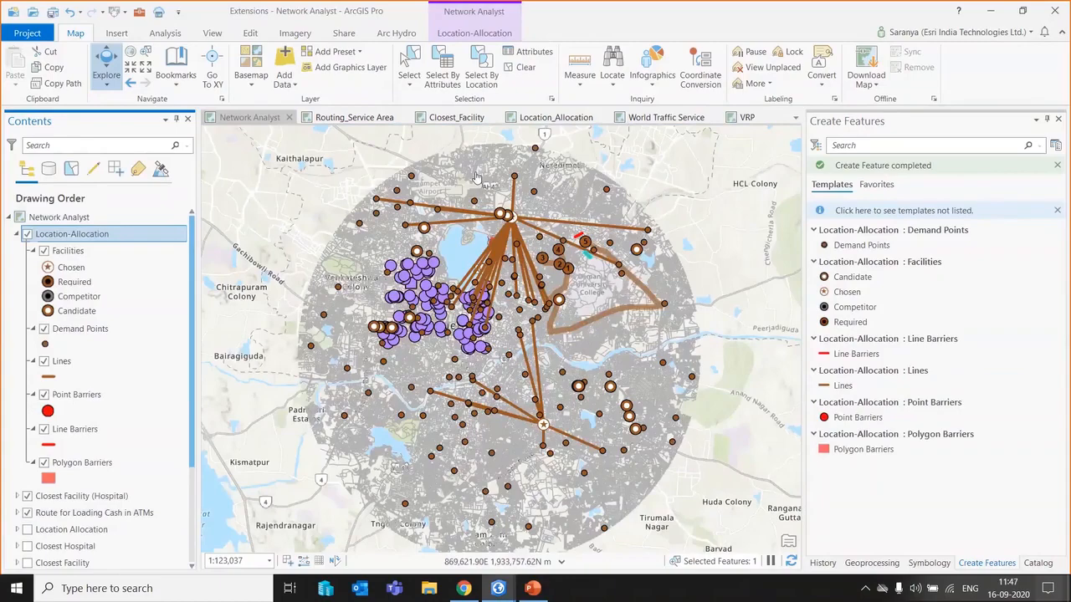
Activate the World Traffic Service map and search the portal's Living Atlas for World Traffic Service.
click(655, 117)
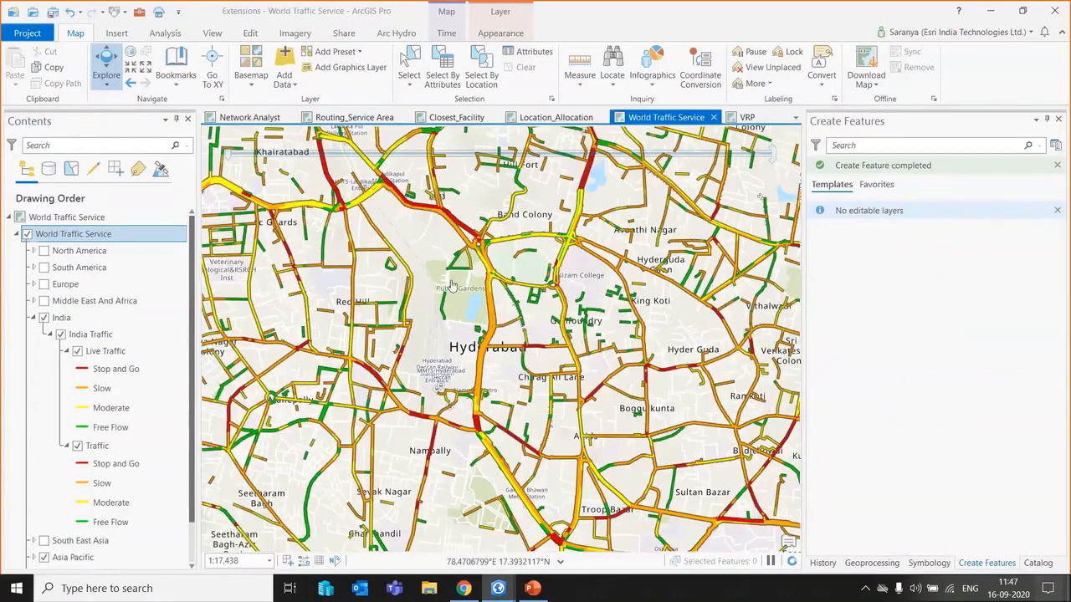
click(871, 562)
click(1037, 563)
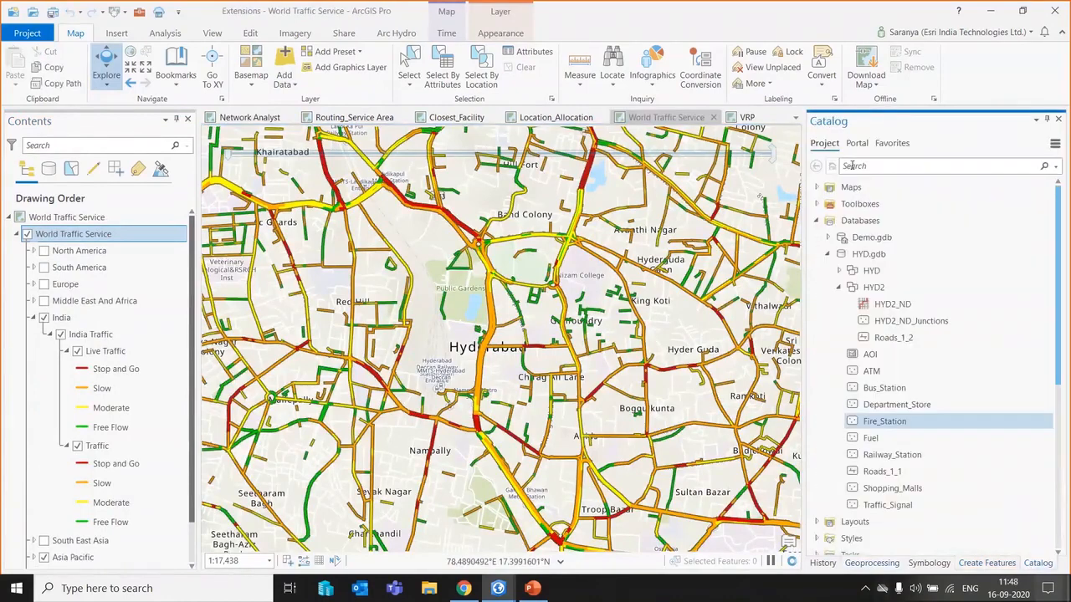
click(859, 145)
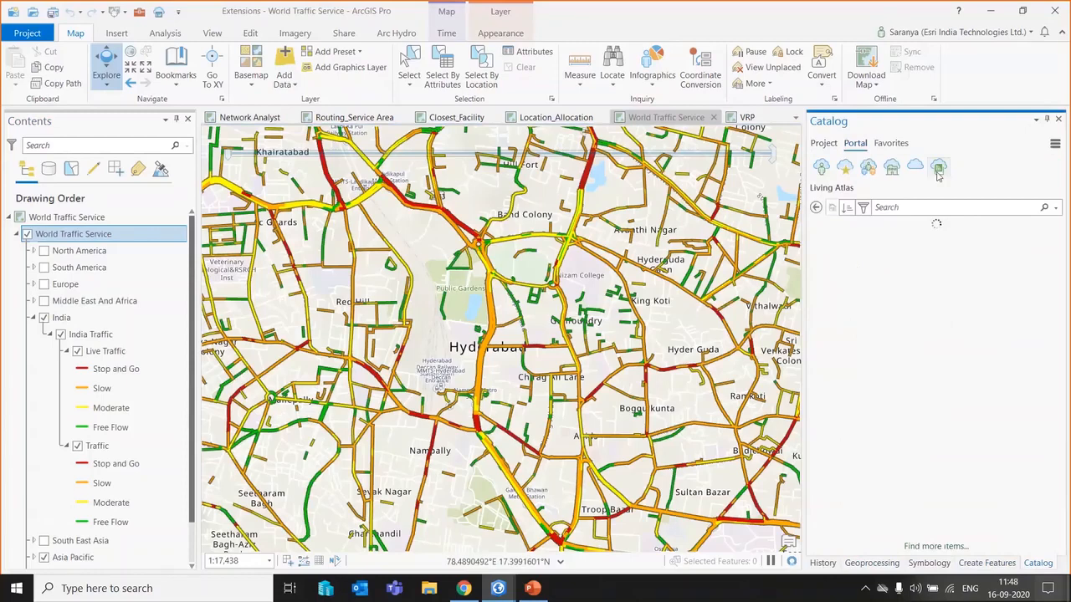
click(878, 208)
text(W)
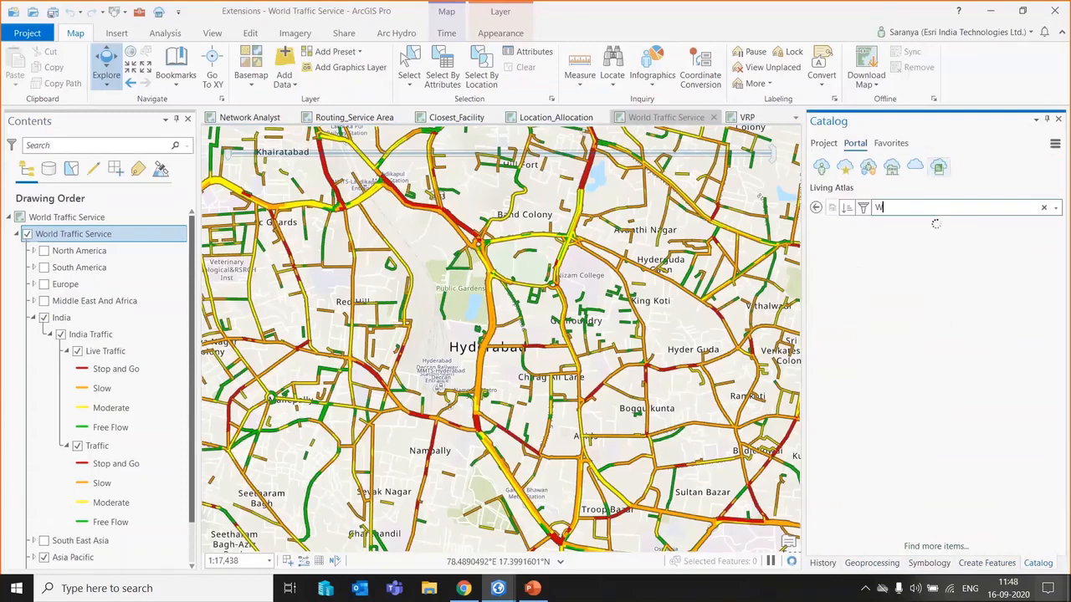
text(orld Traffic Service)
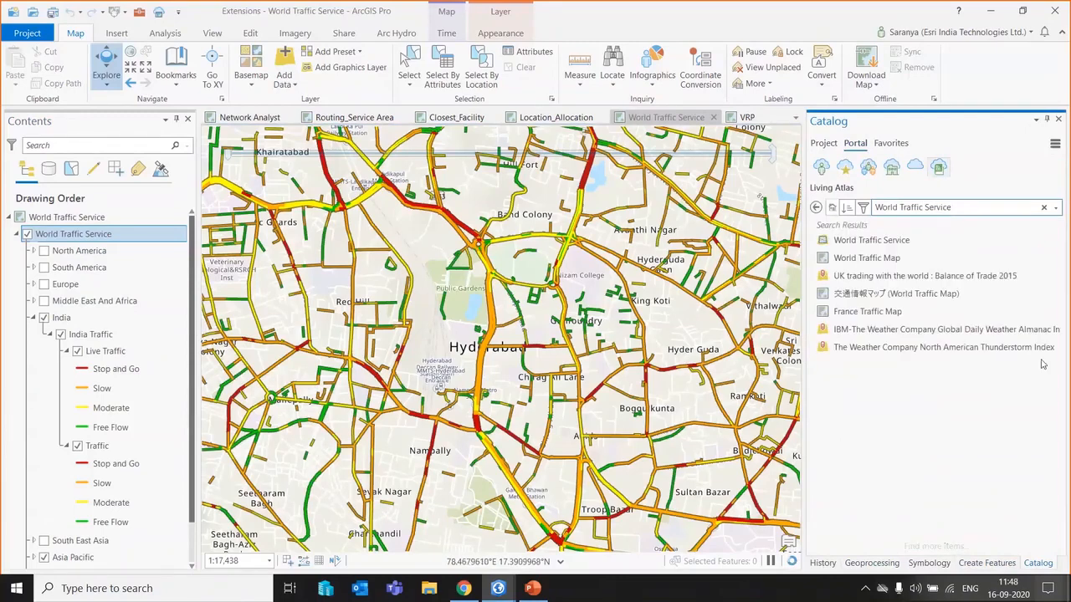
click(97, 352)
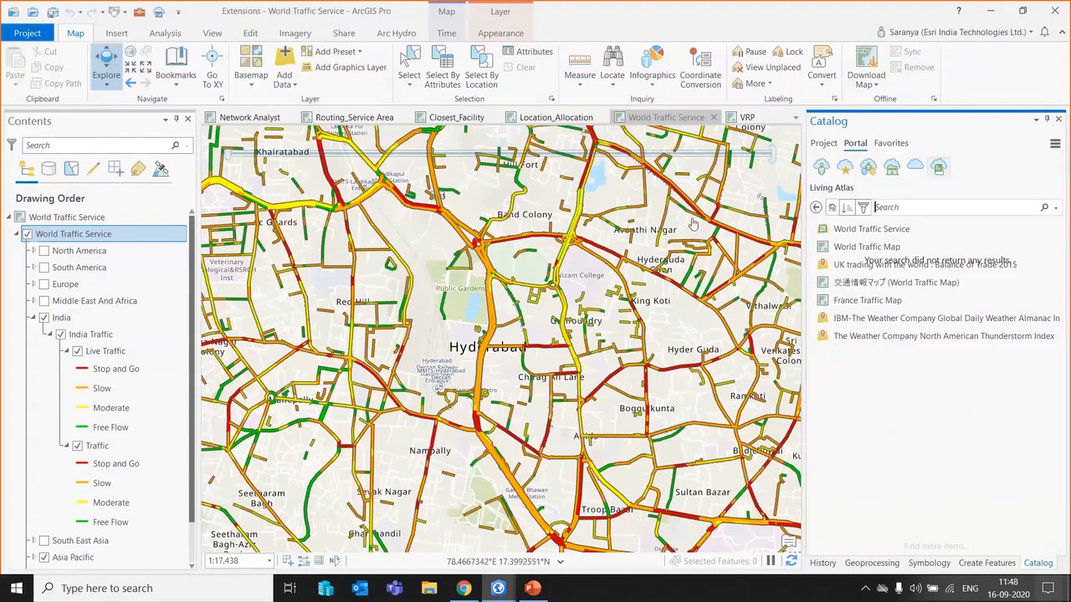
mouse_move(871, 229)
Activate the VRP map and open the Add Vehicle Routing Problem Routes tool for its Vehicle Routing Problem layer.
click(749, 118)
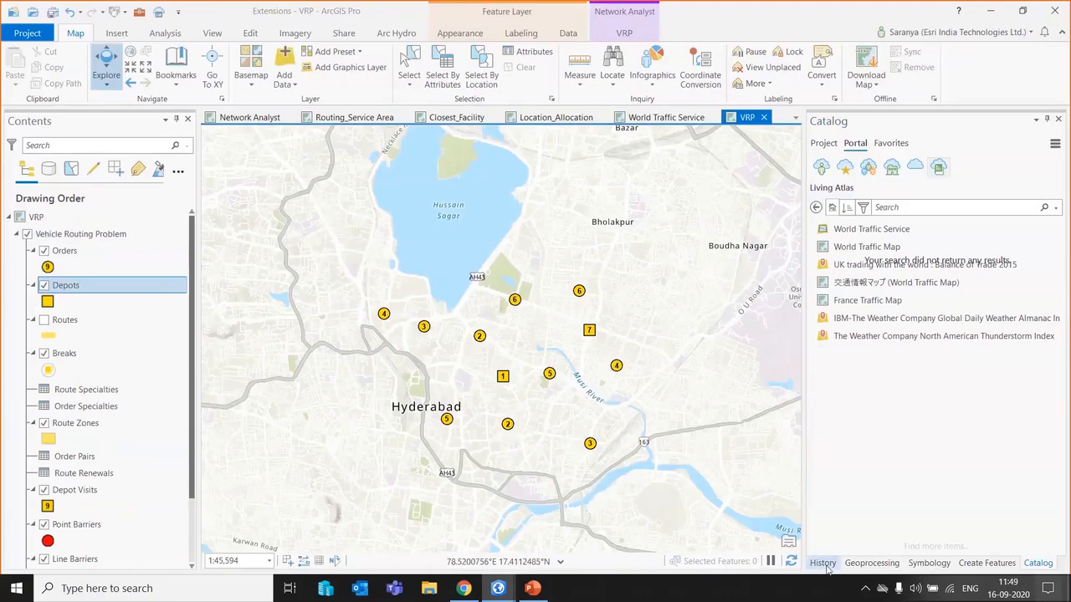
click(870, 563)
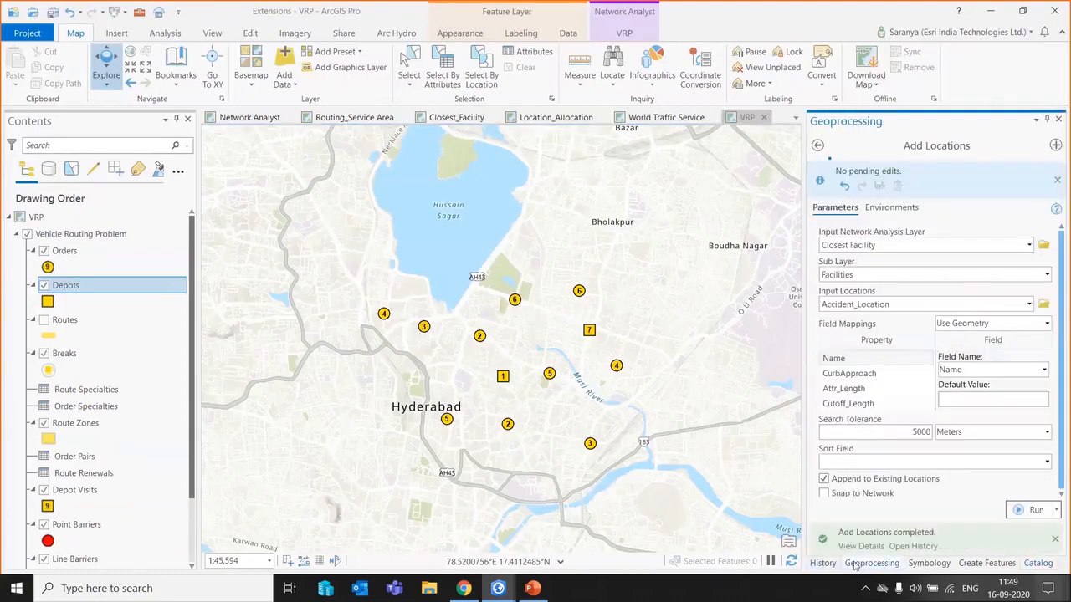
click(624, 32)
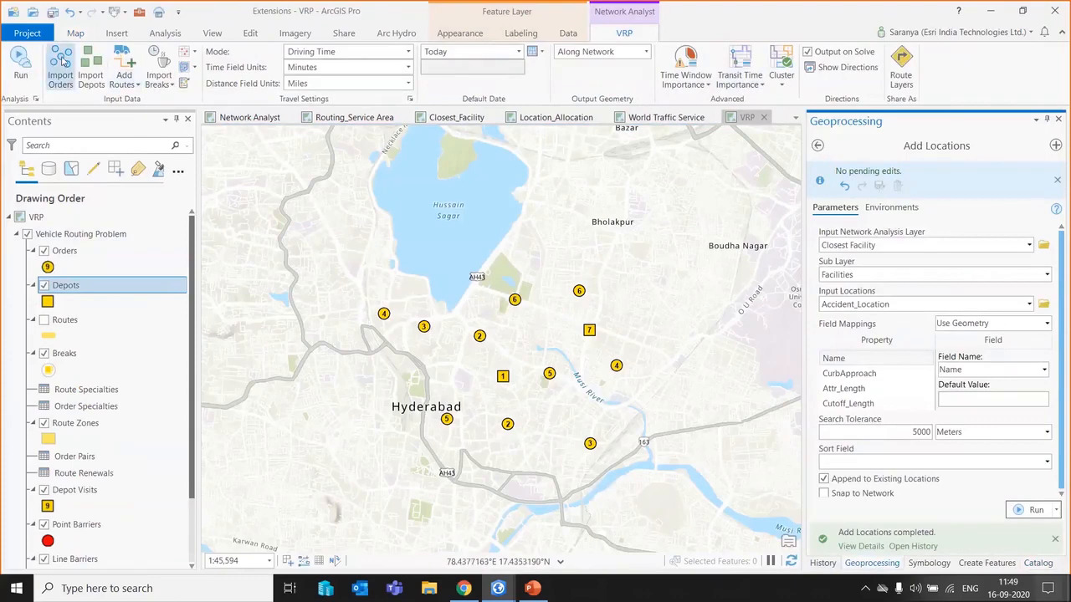
click(132, 65)
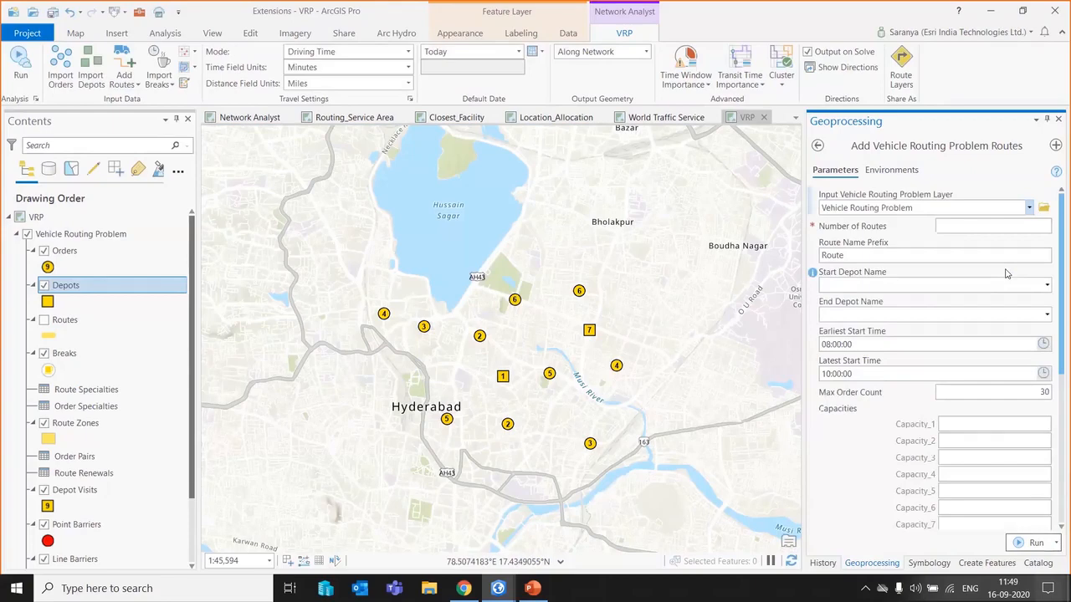
Set the number of routes to 2, with Depot A as the start depot and Depot B as the end depot.
click(1029, 226)
text(2)
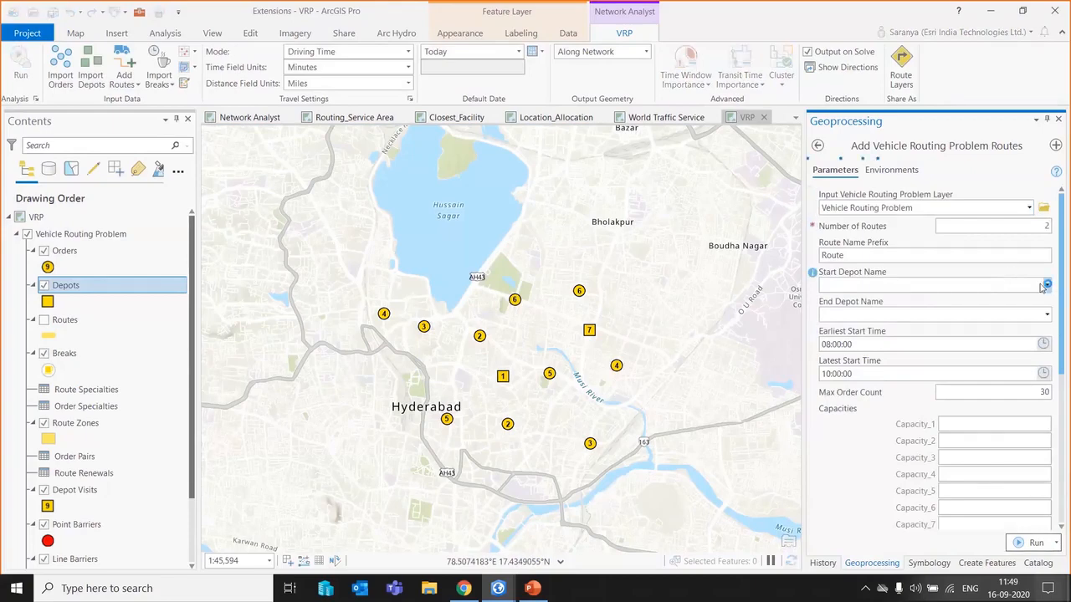
click(1045, 286)
click(1012, 304)
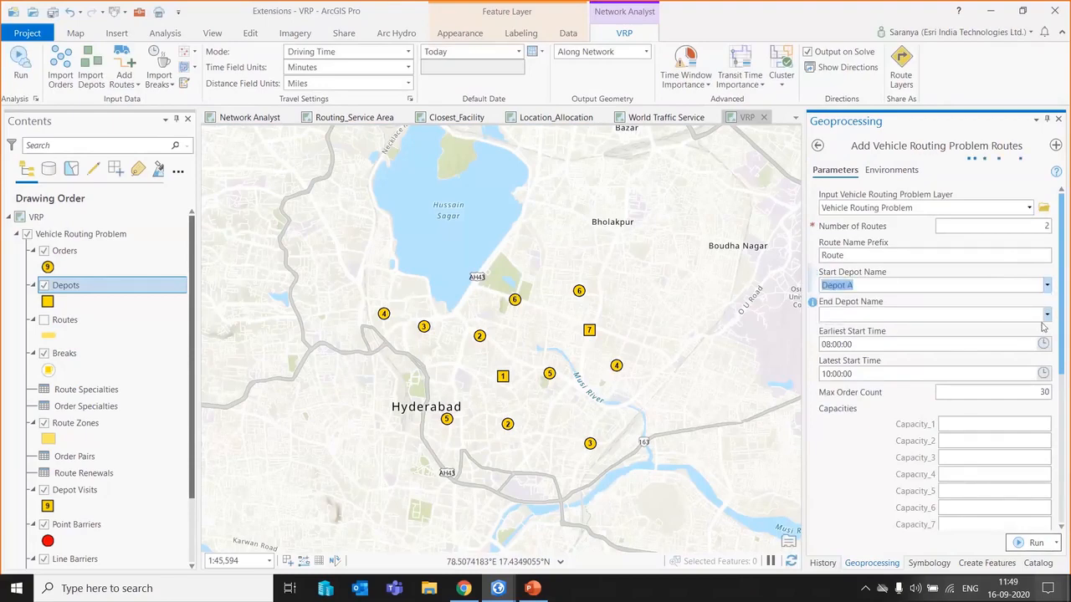
click(1046, 315)
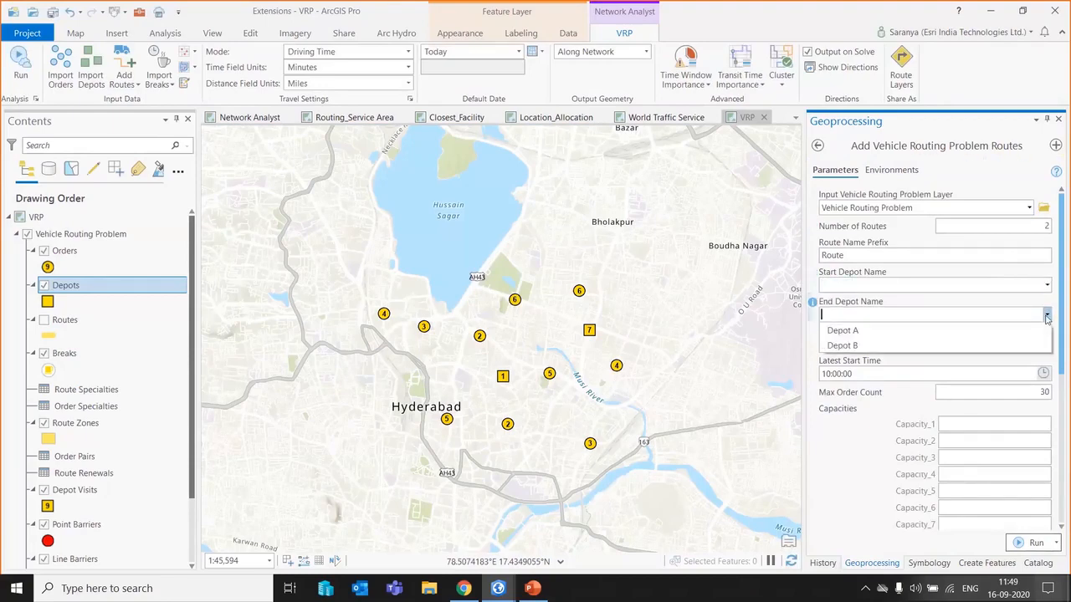
click(903, 346)
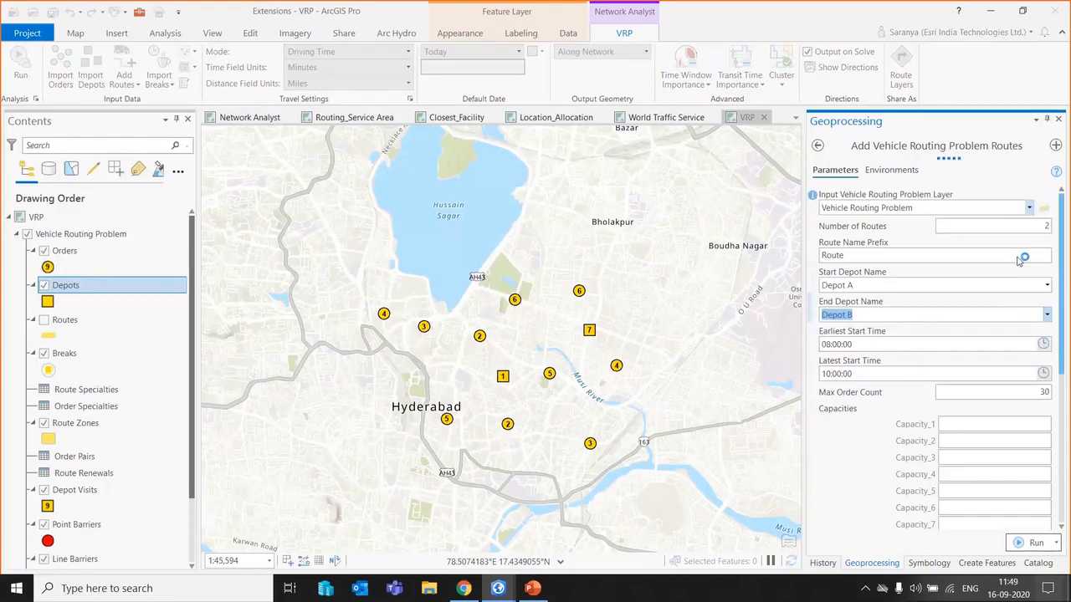
Set Capacity_1 of the new vehicle routes to 15000.
scroll(1019, 261, down, 1)
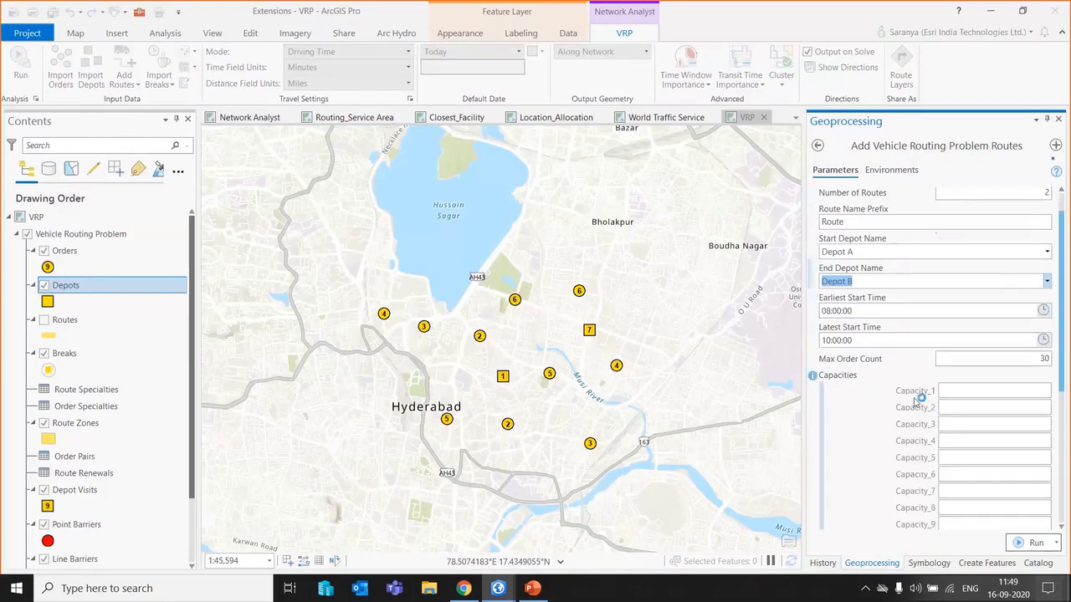
click(1015, 392)
text(1500)
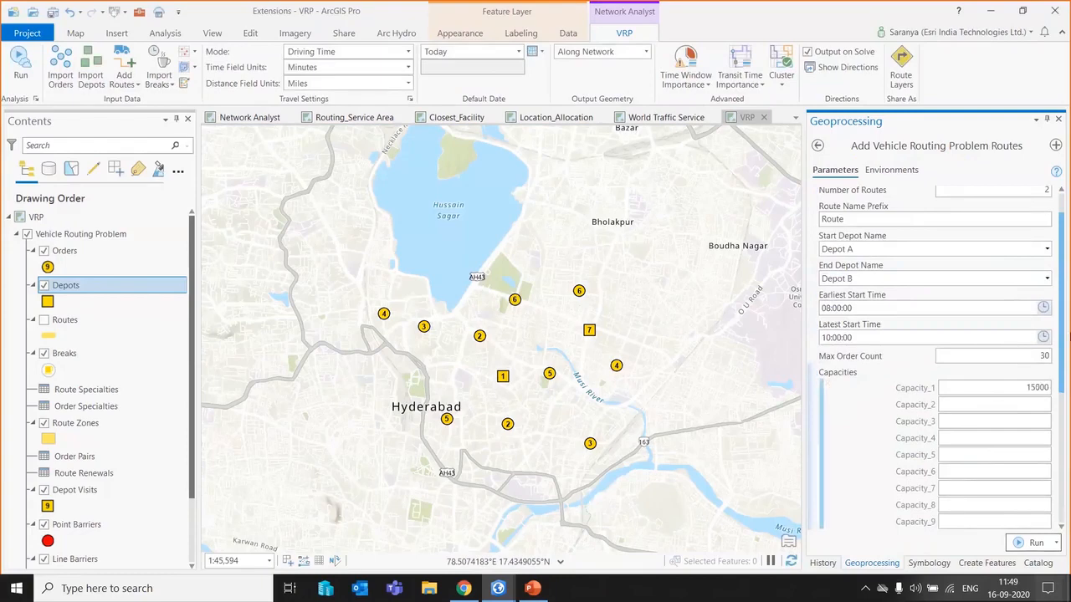
text(0)
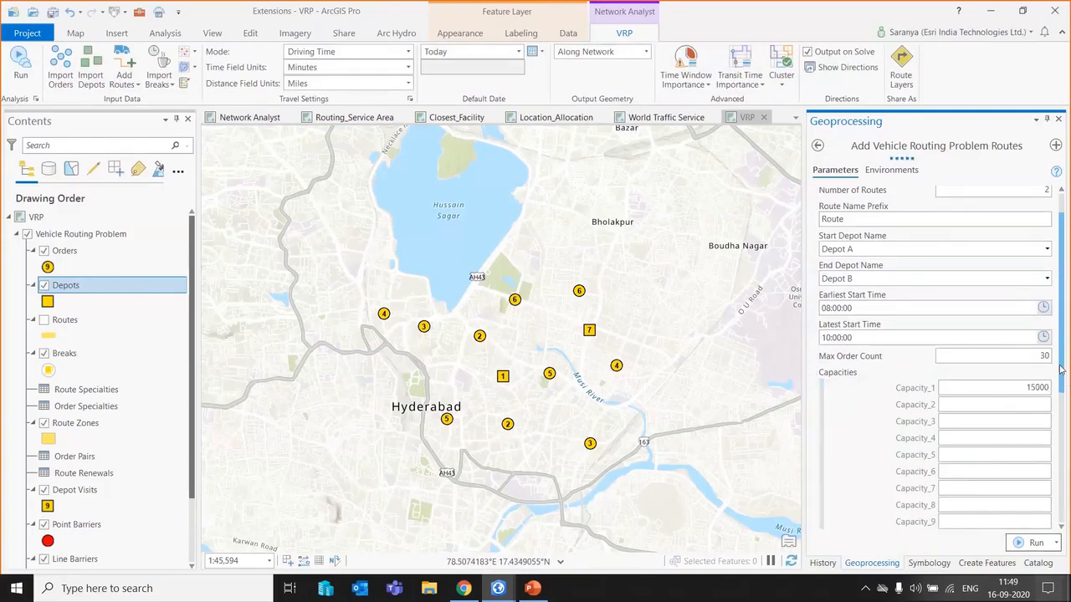
scroll(1028, 334, down, 6)
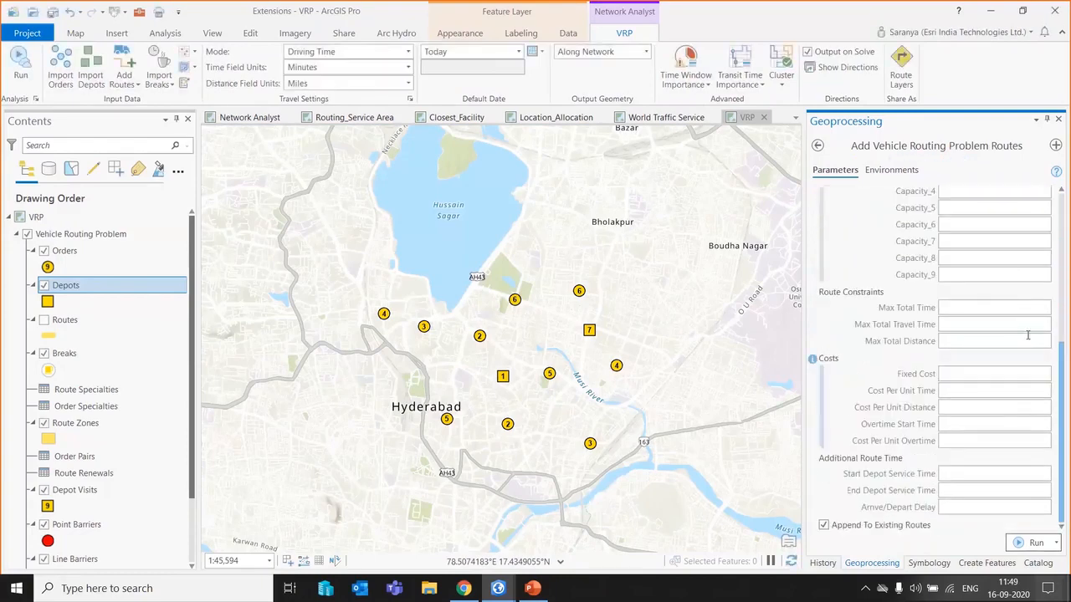
click(1027, 311)
text(120)
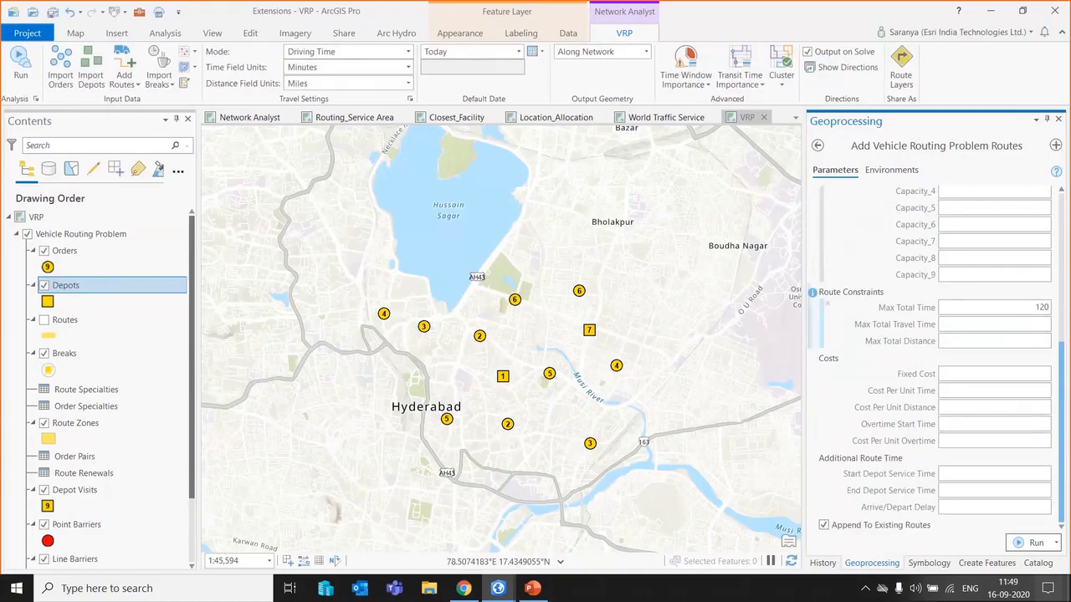
key(BackSpace)
key(BackSpace)
key(BackSpace)
Show the Routes layer of the Vehicle Routing Problem and open its attribute table.
click(44, 319)
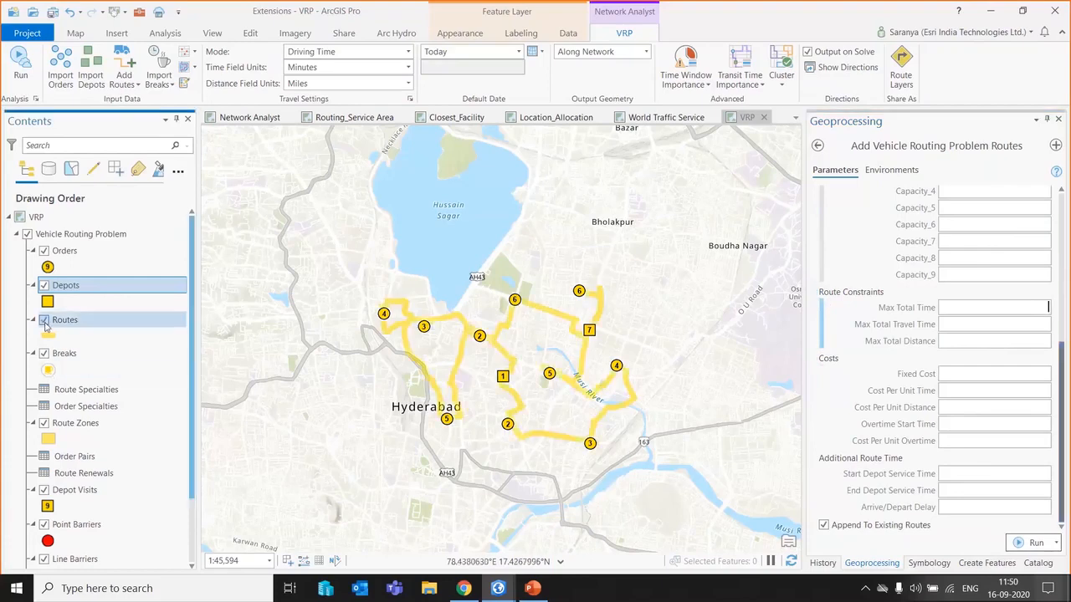
click(57, 320)
right_click(55, 322)
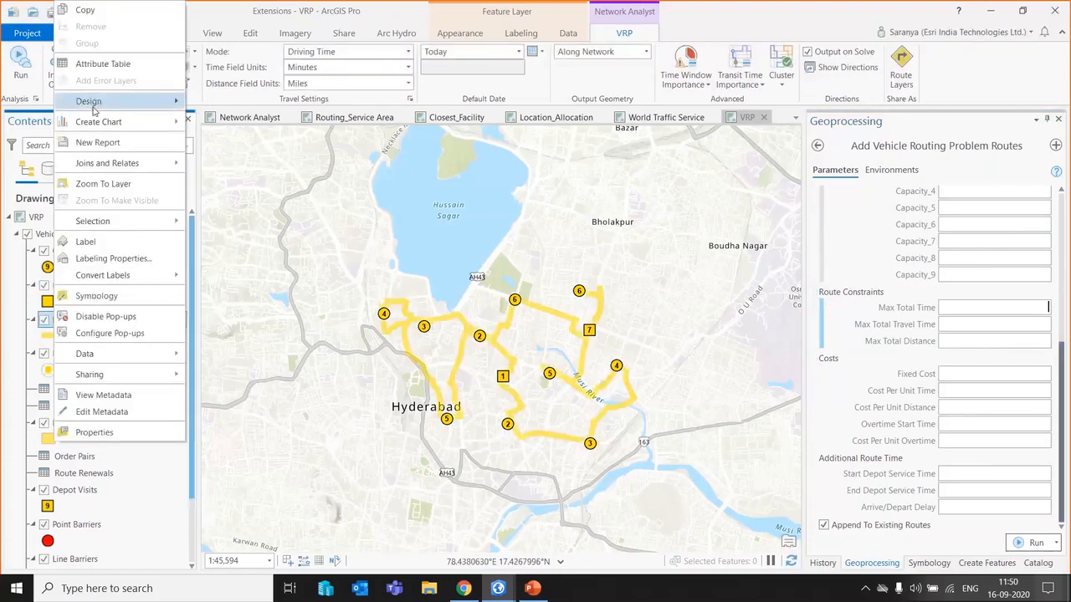
click(102, 64)
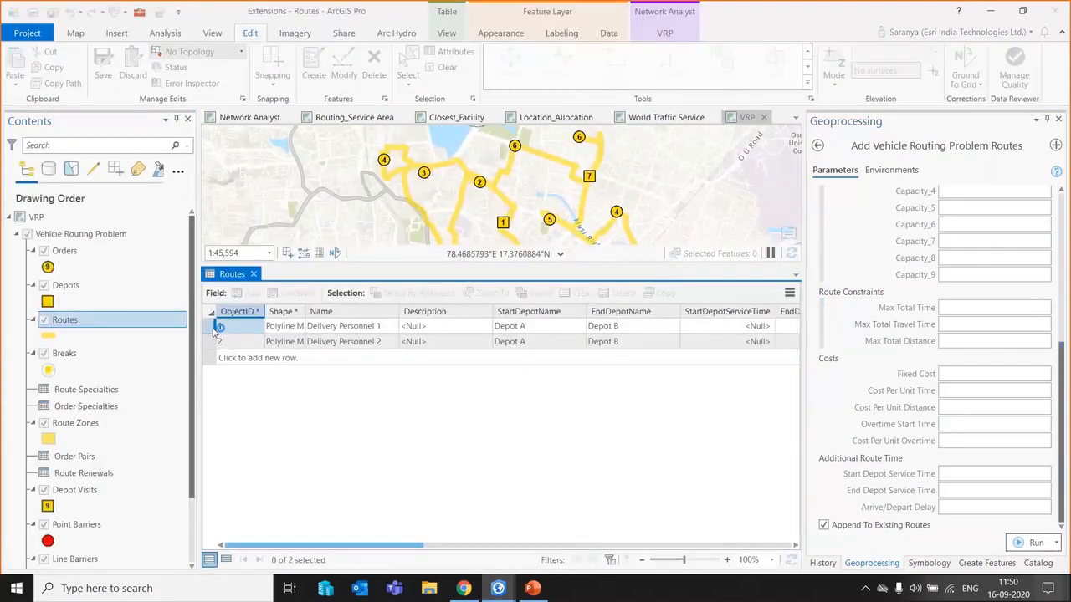
Highlight the Delivery Personnel 1 route and the Delivery Personnel 2 route one after the other from the Routes table, and close the table.
click(217, 326)
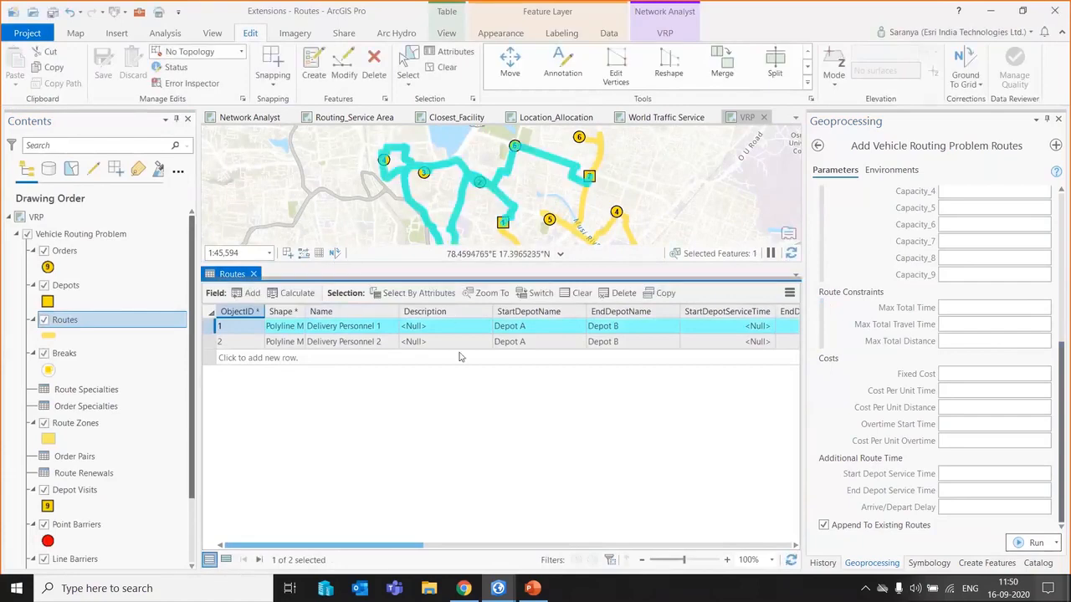
drag(419, 265, 416, 351)
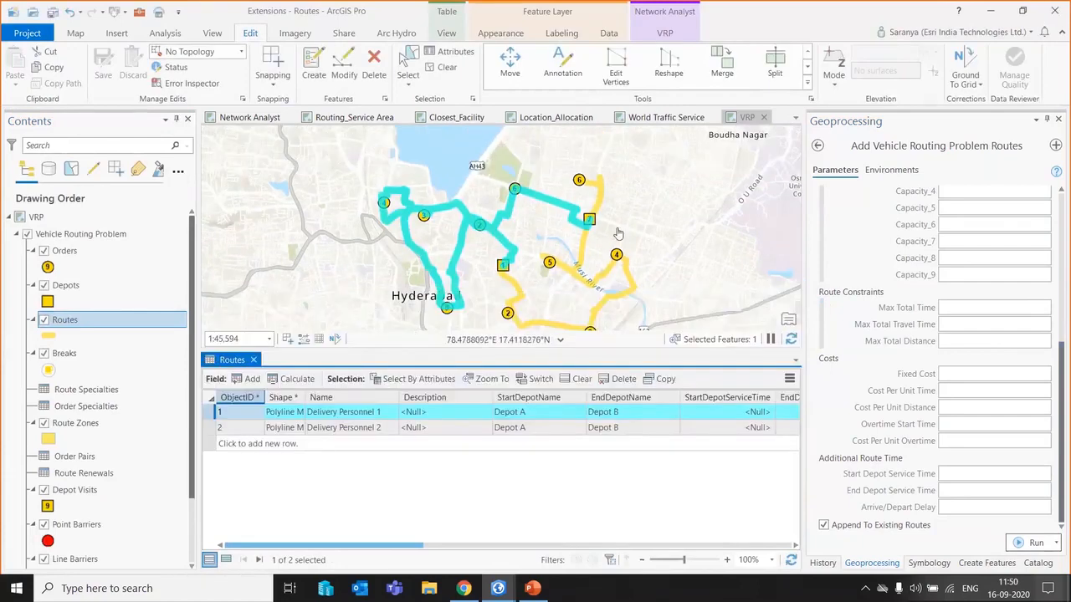
click(211, 429)
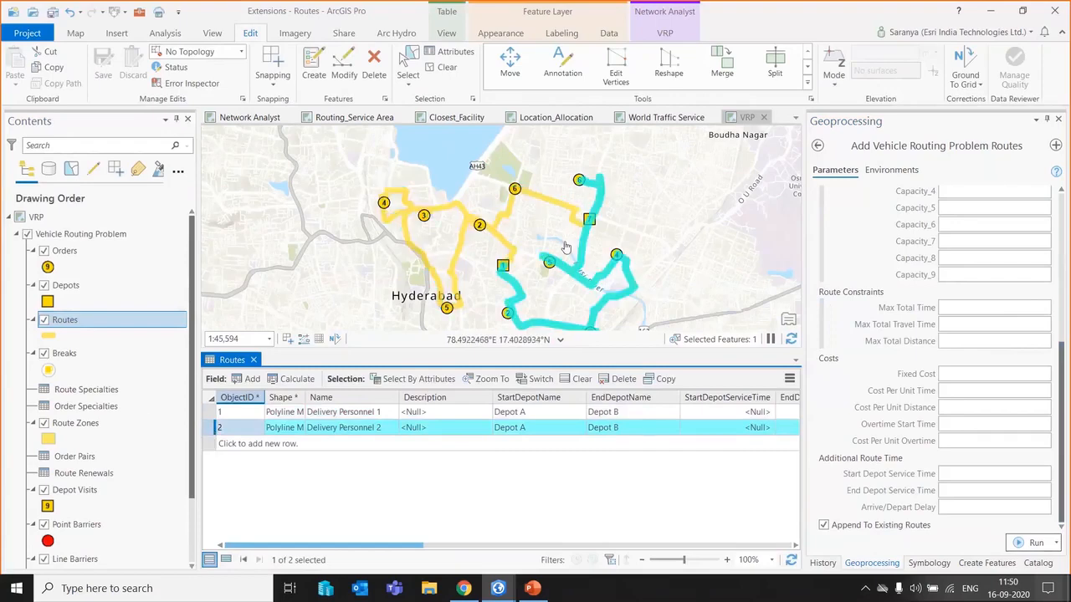
click(254, 360)
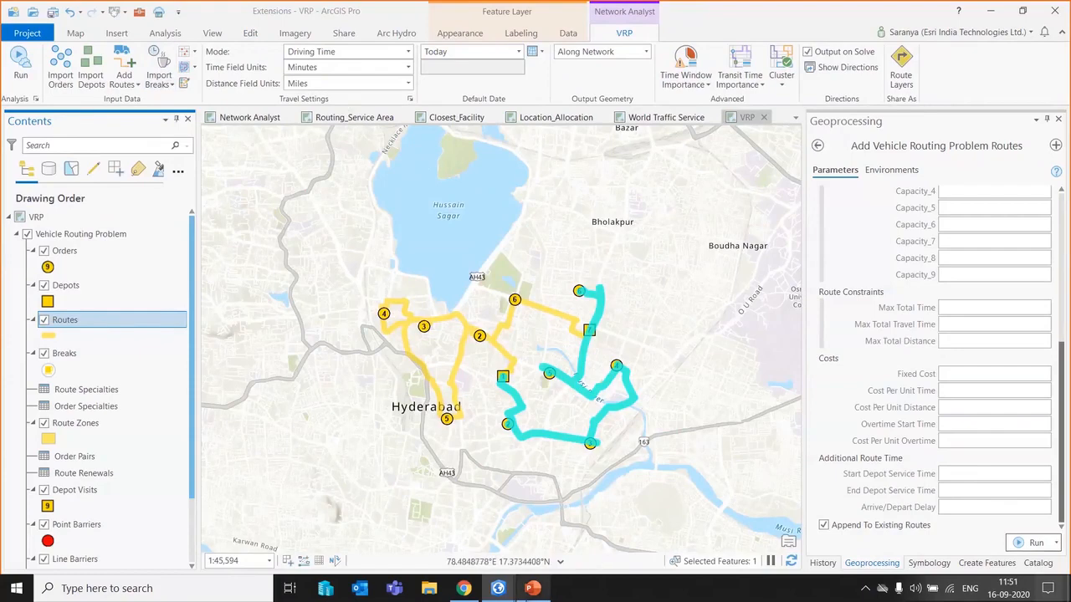
Switch to the PowerPoint presentation, start the slide show from the ArcGIS Pro Add-ins title slide and advance one slide.
click(530, 589)
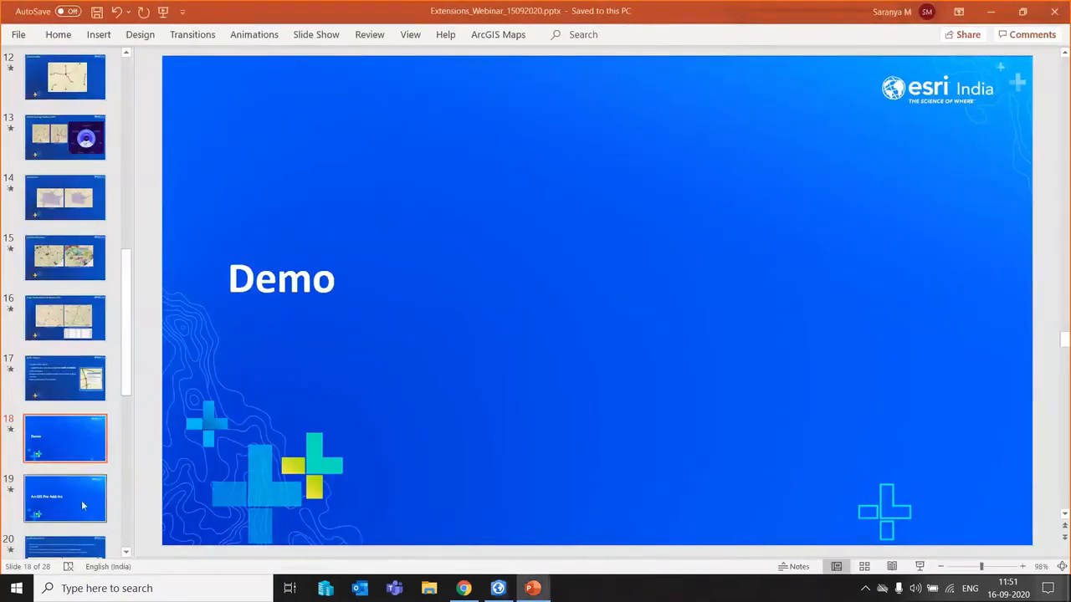
click(81, 500)
click(918, 567)
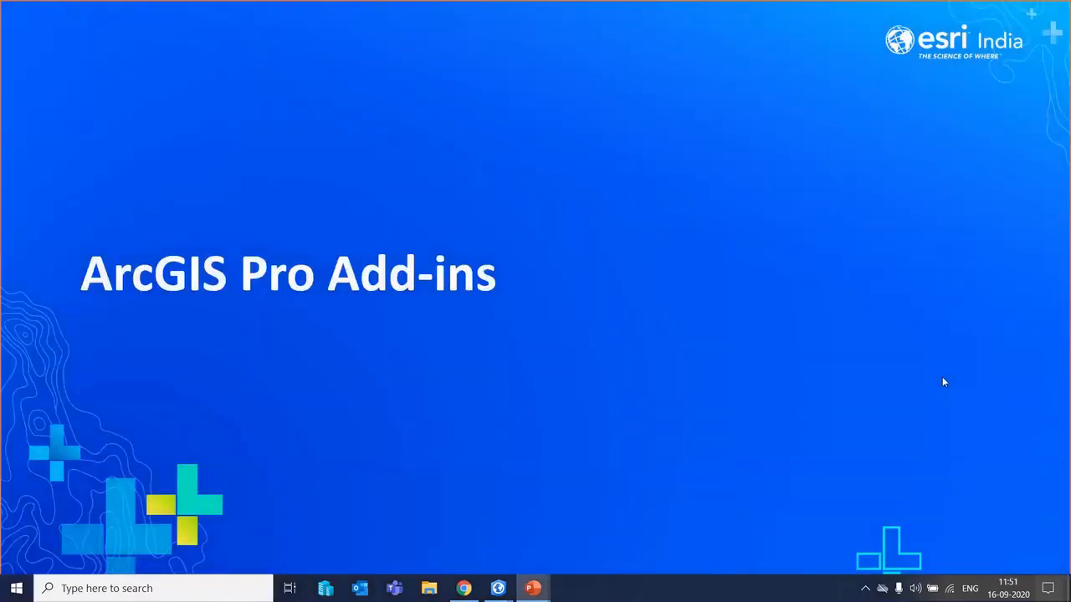
click(943, 383)
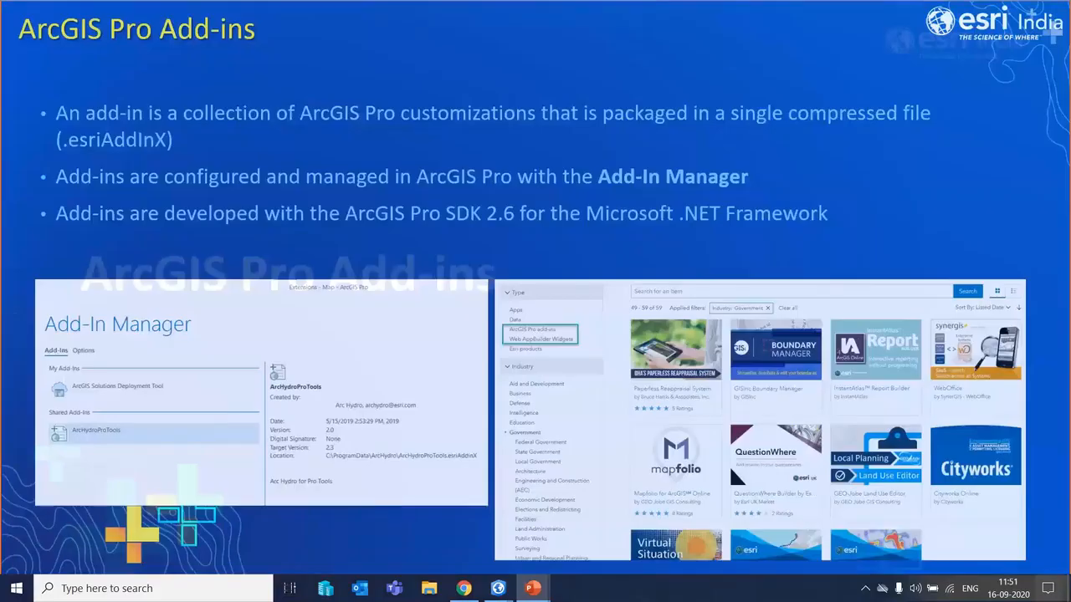